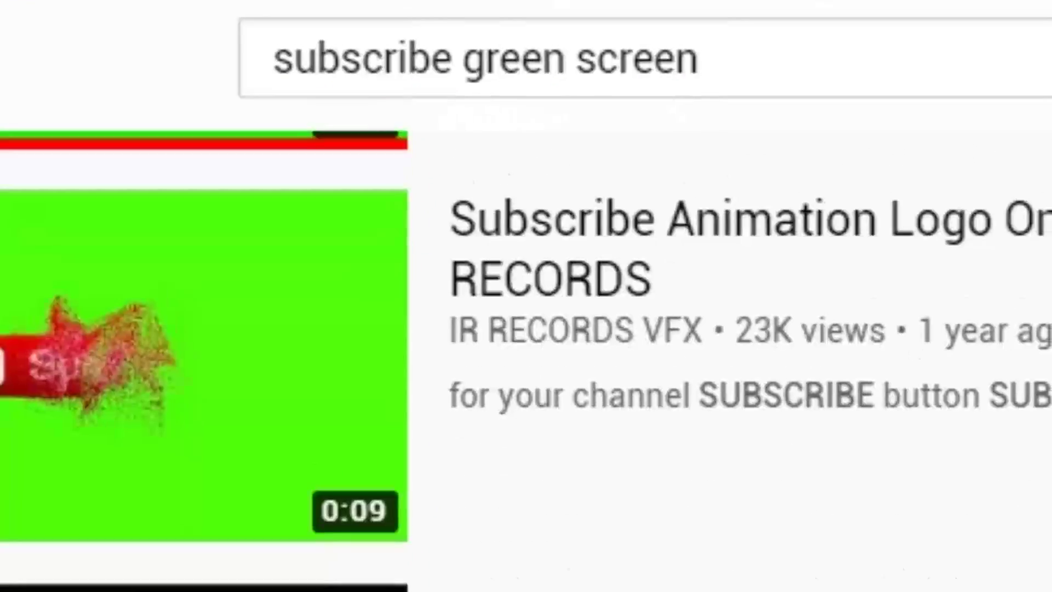
# Step: Scroll further down the 'subscribe green screen' results to review example subscribe-button animations
pyautogui.scroll(-15, 525, 350)
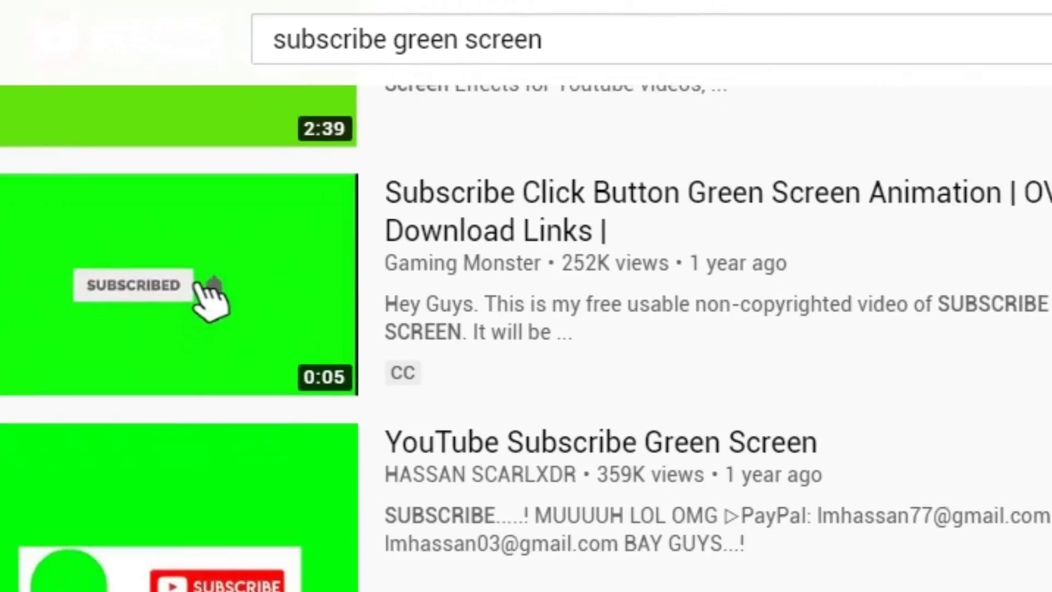
pyautogui.scroll(-10, 1024, 149)
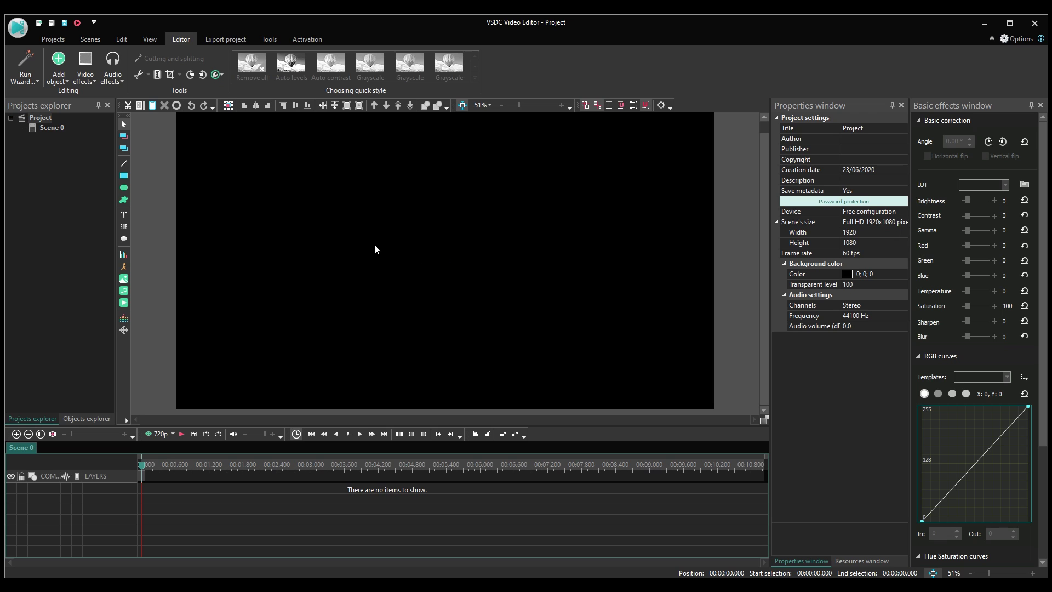
# Step: Draw a white rectangle near the canvas centre, styled as fill only with no border
pyautogui.click(125, 174)
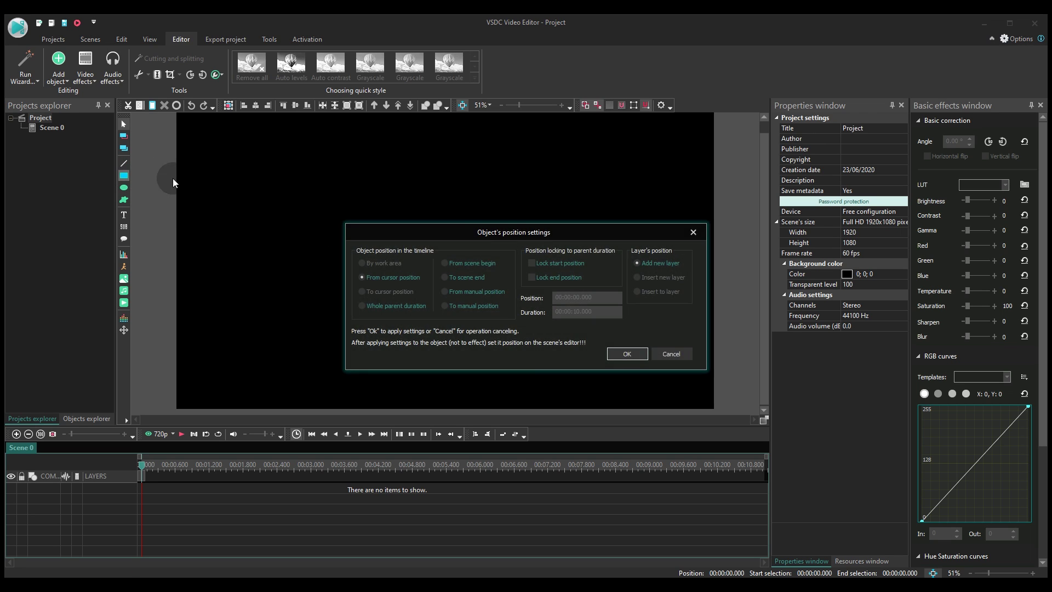
pyautogui.click(617, 353)
pyautogui.moveTo(383, 228)
pyautogui.mouseDown()
pyautogui.moveTo(493, 248)
pyautogui.moveTo(515, 264)
pyautogui.moveTo(482, 252)
pyautogui.mouseUp()
pyautogui.click(374, 64)
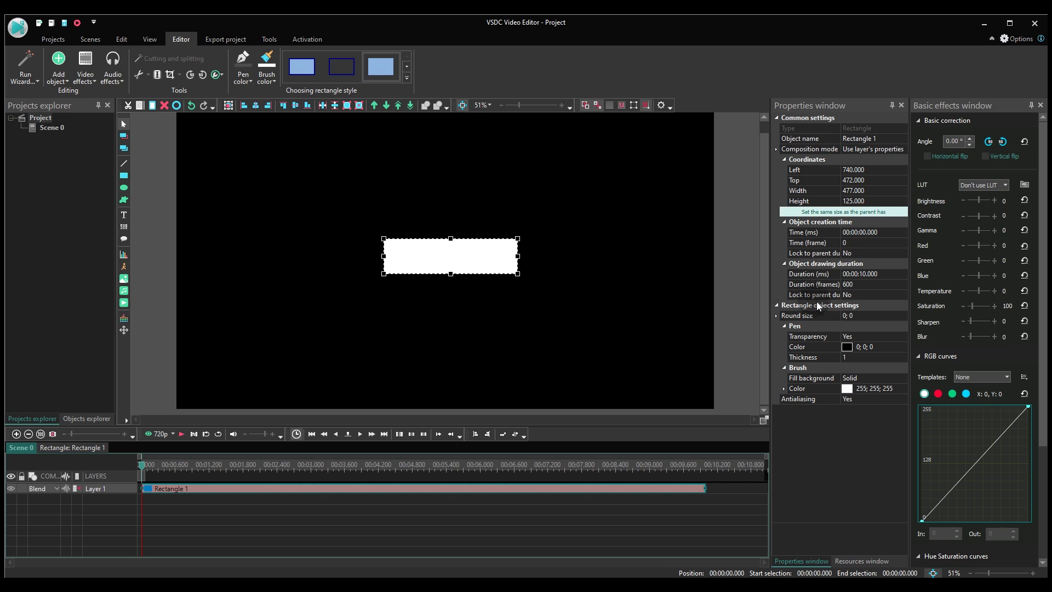
# Step: Set the rectangle's Round size to 10; 10 and check the rounded corners
pyautogui.click(849, 316)
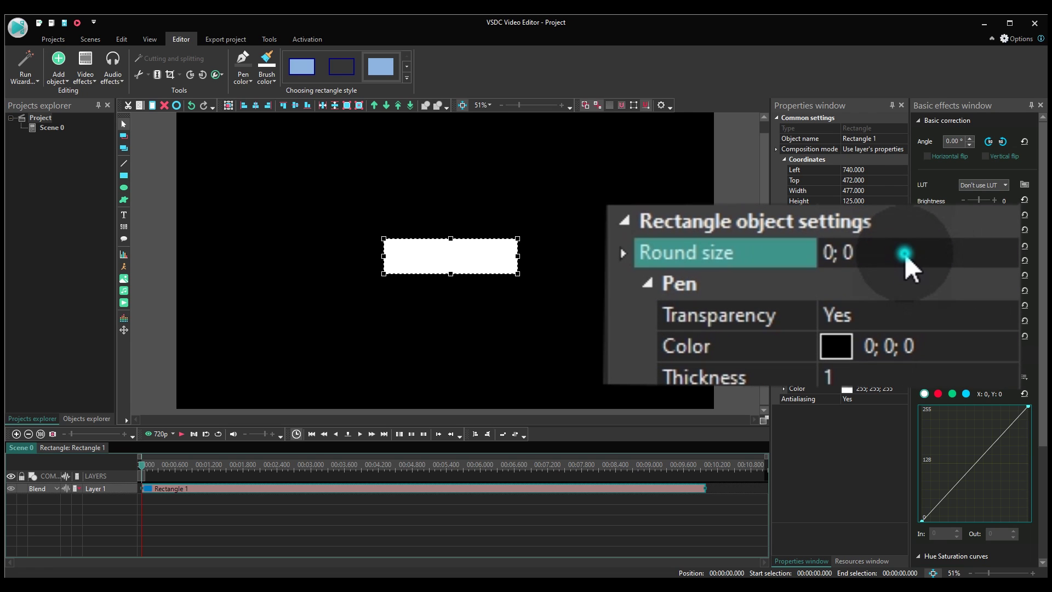
pyautogui.doubleClick(848, 252)
pyautogui.write('10')
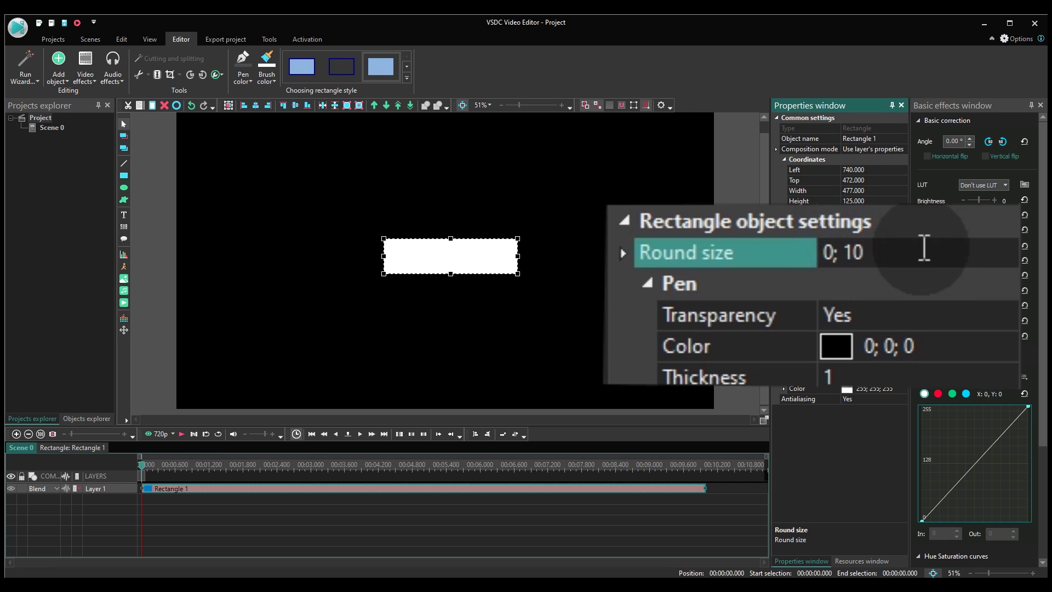
pyautogui.click(834, 249)
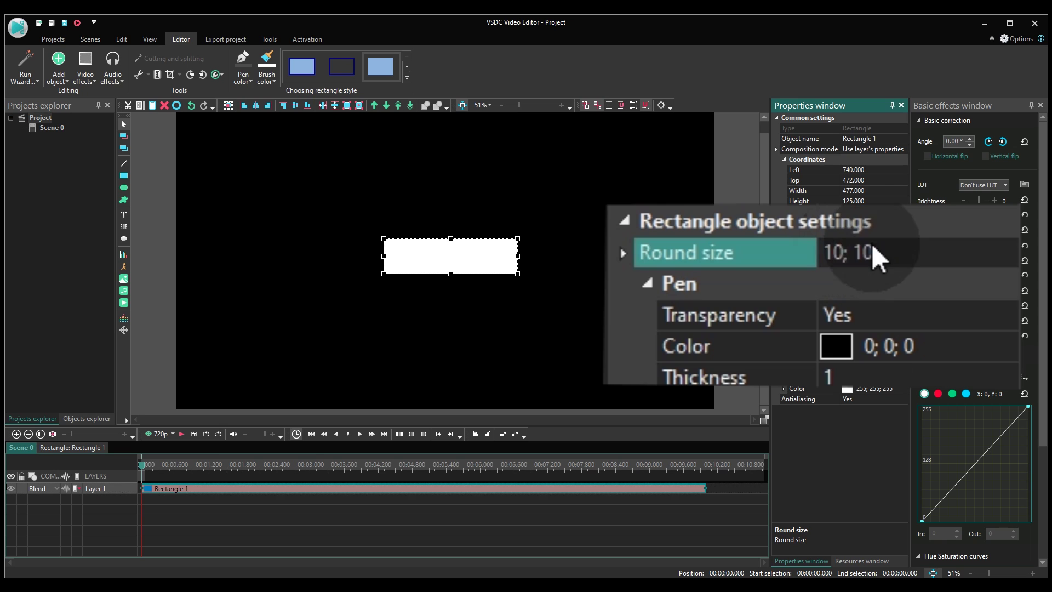
pyautogui.click(572, 272)
pyautogui.click(465, 256)
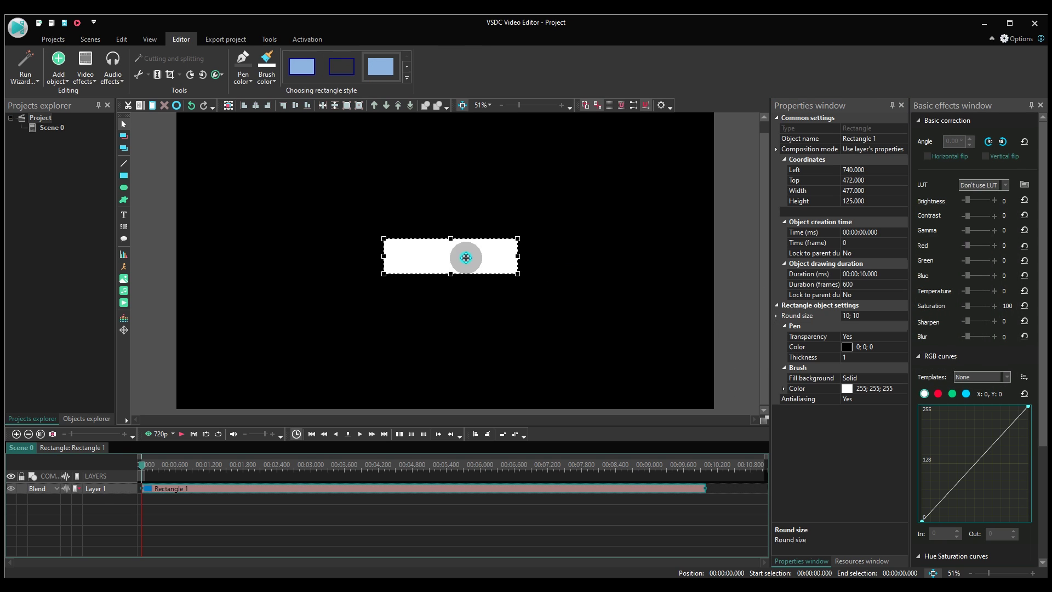
pyautogui.click(566, 293)
pyautogui.click(467, 256)
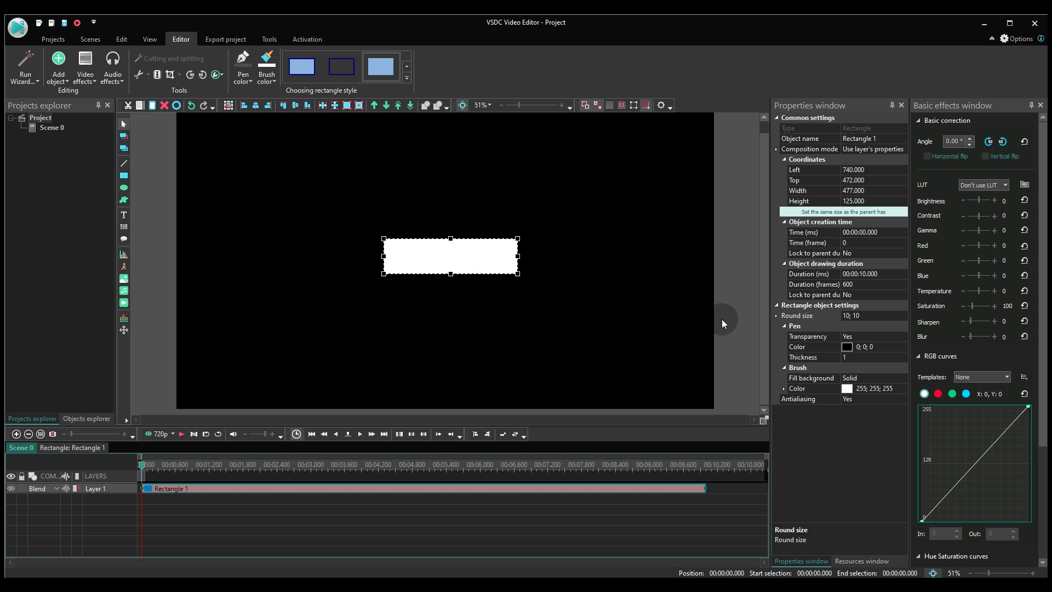
pyautogui.click(904, 379)
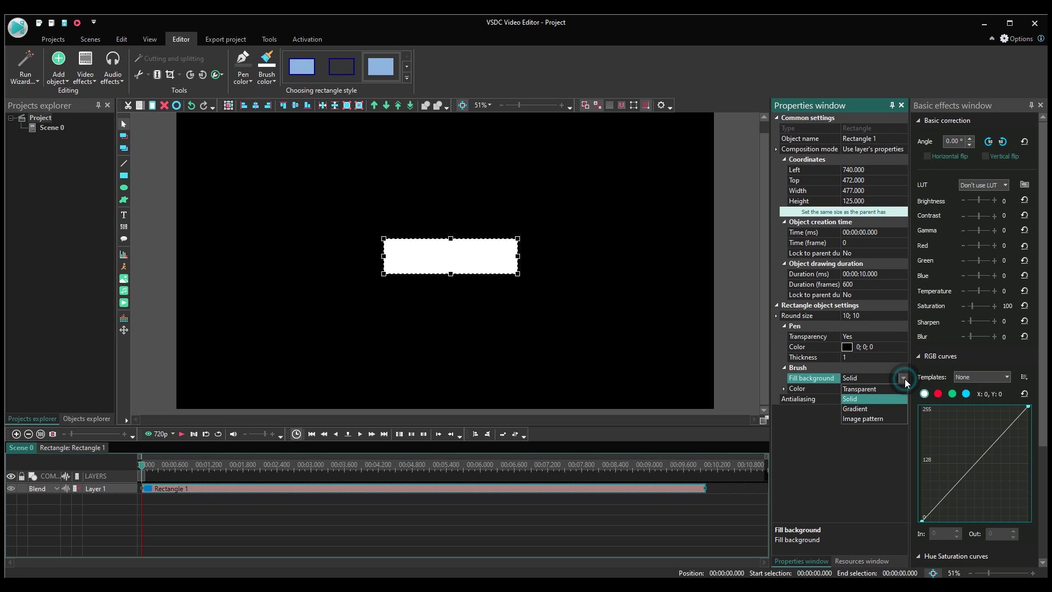
# Step: Switch the rectangle's Fill background to Gradient and bring up the Gradient settings
pyautogui.click(887, 408)
pyautogui.click(860, 419)
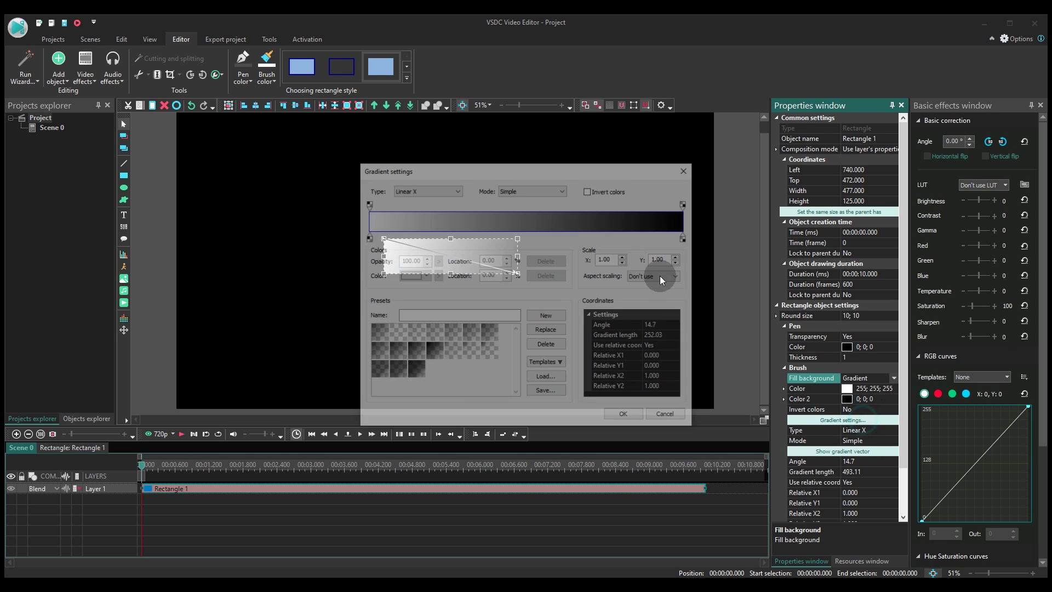
pyautogui.moveTo(497, 173); pyautogui.dragTo(762, 250)
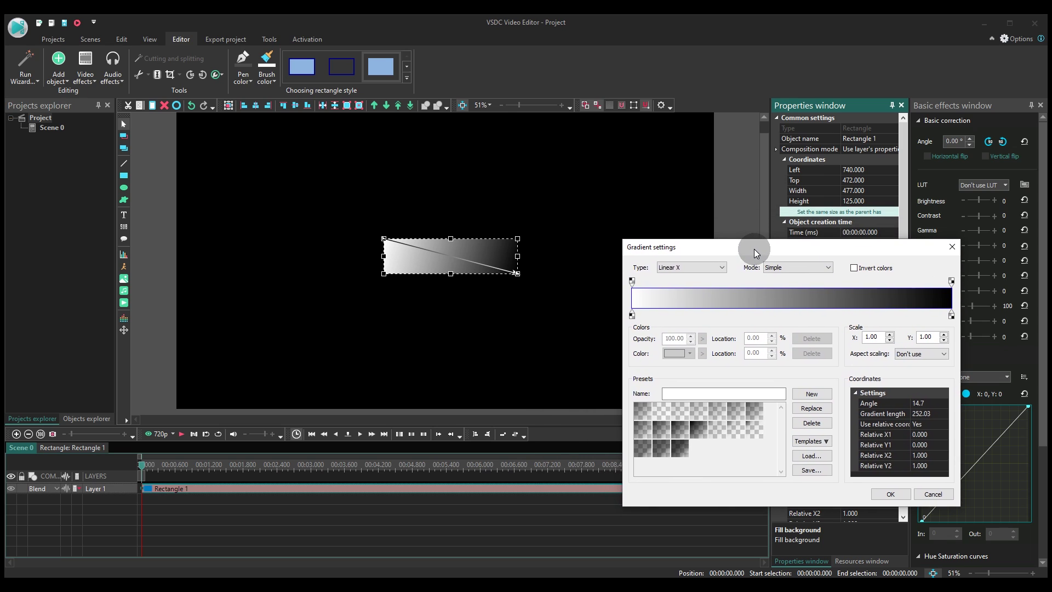
pyautogui.click(631, 280)
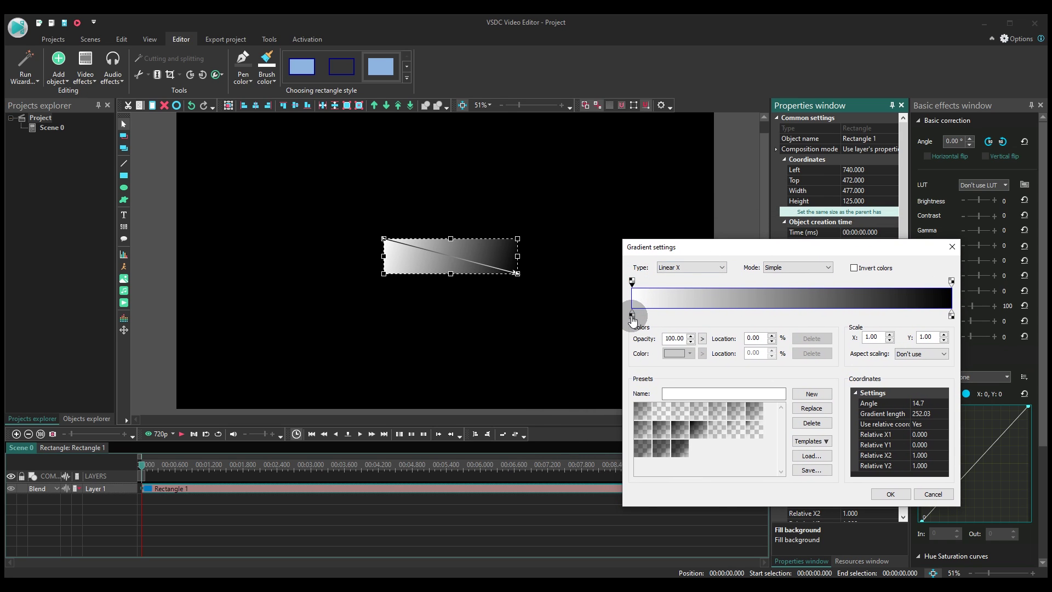
pyautogui.doubleClick(631, 281)
pyautogui.click(780, 386)
pyautogui.click(859, 326)
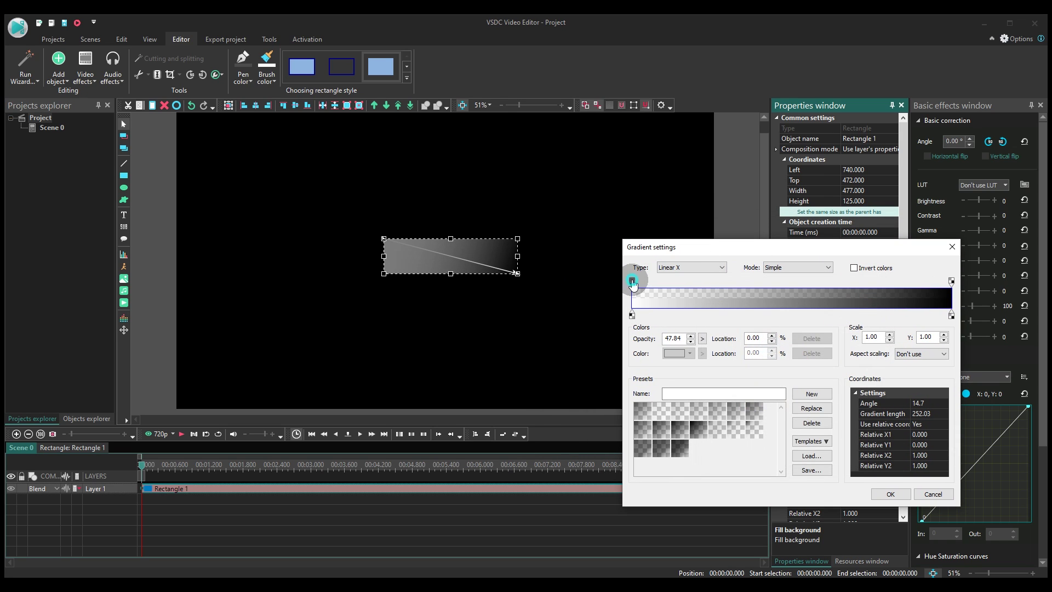
pyautogui.doubleClick(633, 280)
pyautogui.click(861, 310)
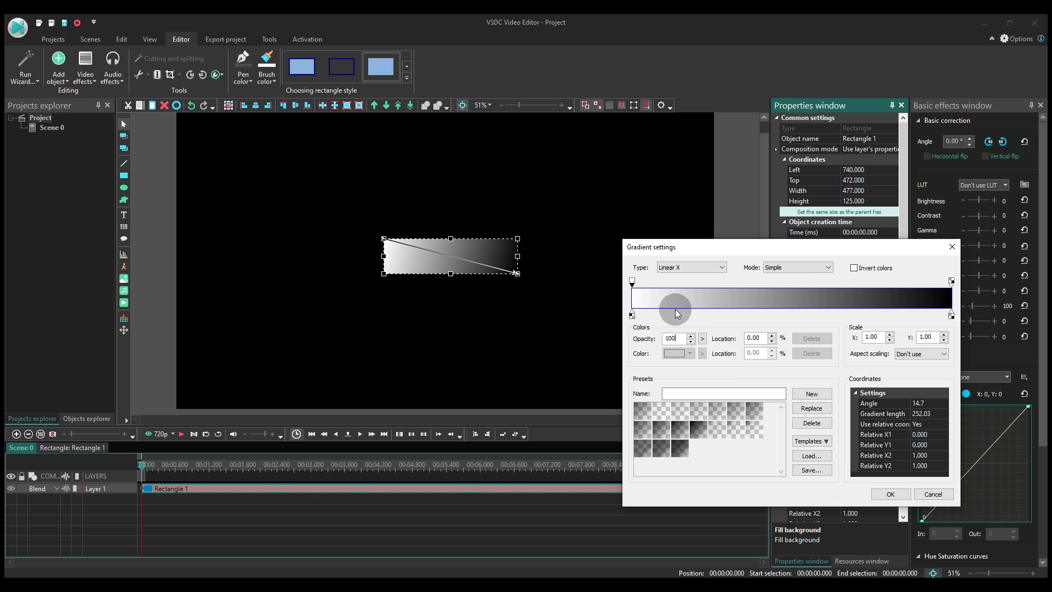
# Step: Colour the left gradient stop bright red and the right stop dark red, then confirm
pyautogui.doubleClick(633, 317)
pyautogui.click(777, 386)
pyautogui.click(860, 310)
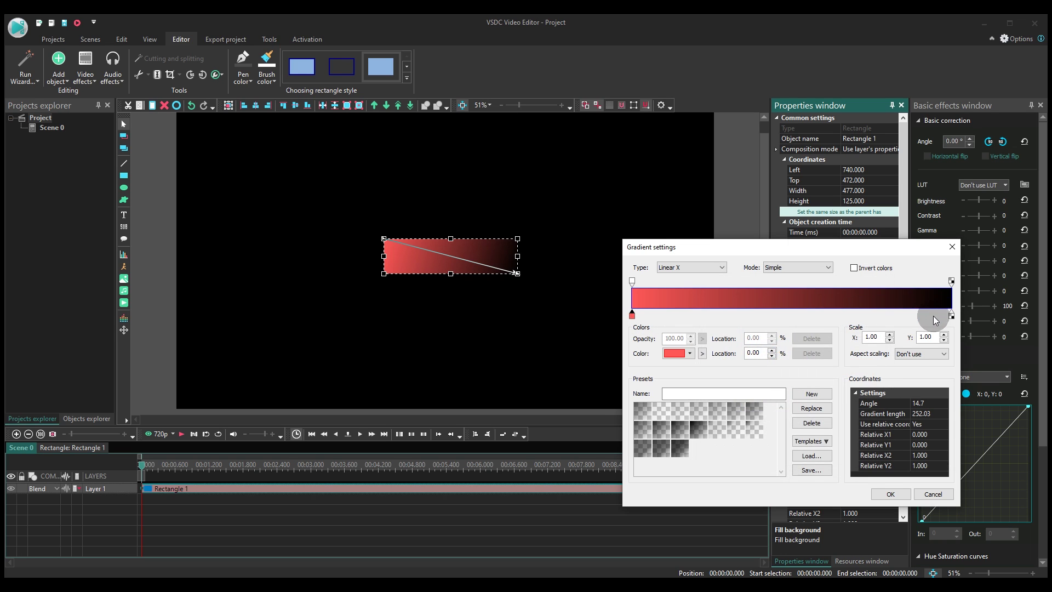
pyautogui.doubleClick(951, 316)
pyautogui.click(787, 386)
pyautogui.click(784, 405)
pyautogui.click(861, 309)
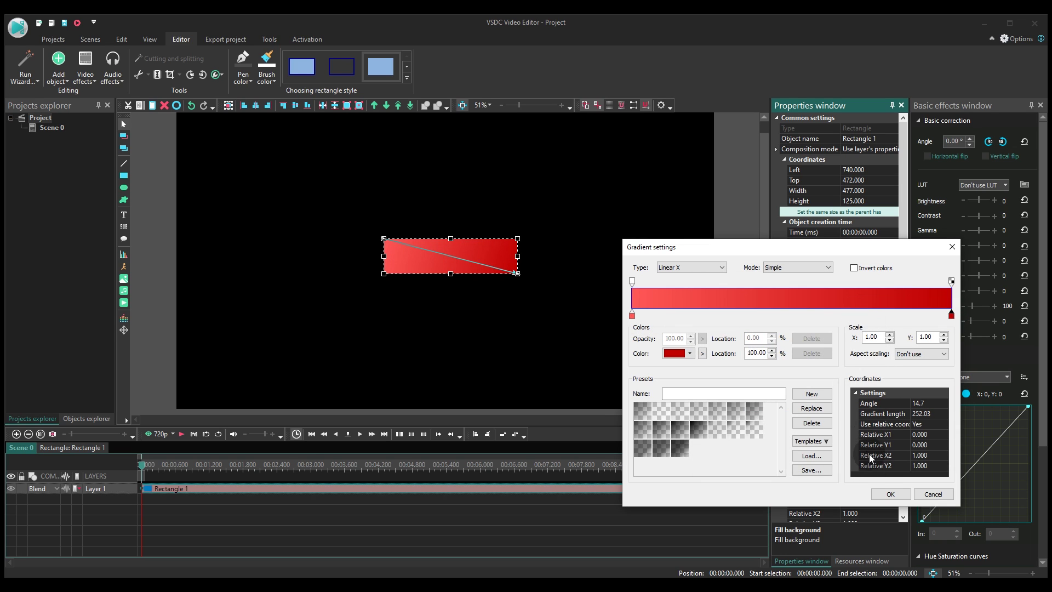
pyautogui.click(890, 493)
# Step: Drag the gradient vector so the red fades from the top to the bottom of the rectangle
pyautogui.moveTo(385, 240); pyautogui.dragTo(447, 237)
pyautogui.moveTo(584, 271); pyautogui.dragTo(457, 289)
pyautogui.click(461, 301)
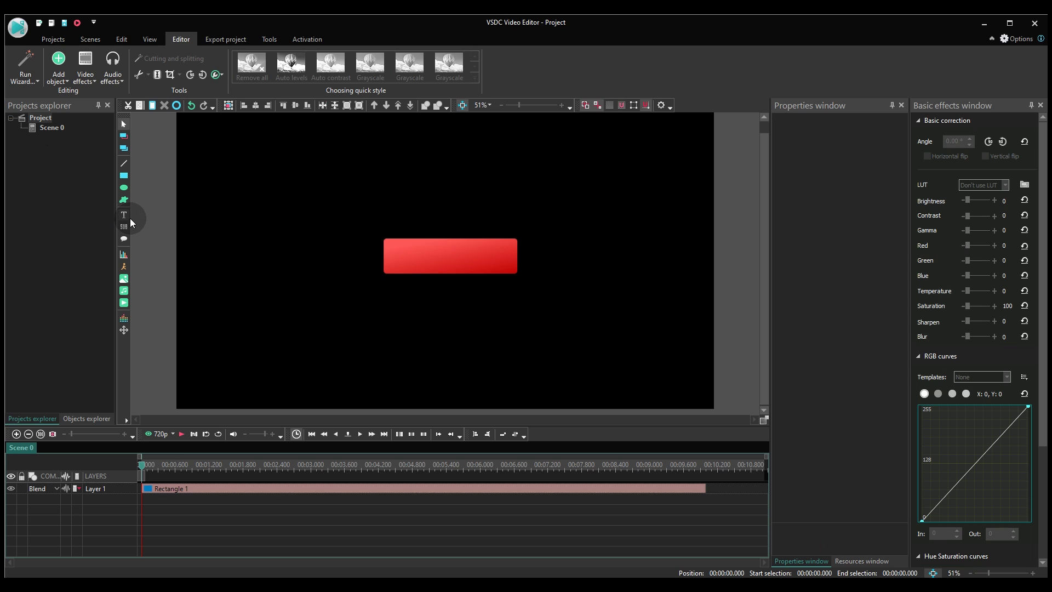
# Step: Add a text object over the red rectangle reading SUBSCRIBE
pyautogui.click(125, 215)
pyautogui.click(178, 217)
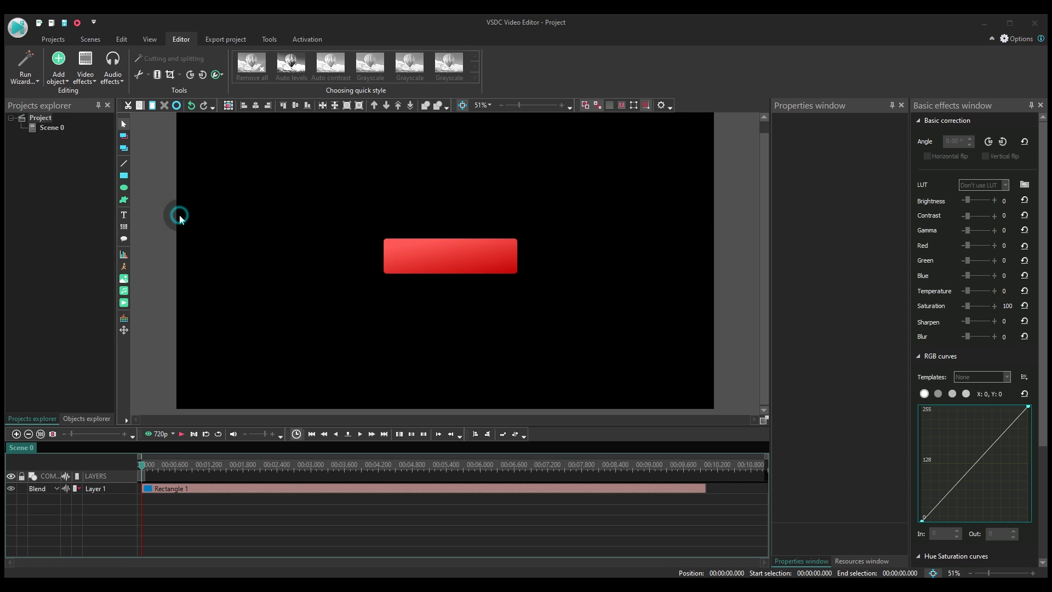
pyautogui.click(628, 351)
pyautogui.moveTo(390, 242); pyautogui.dragTo(501, 270)
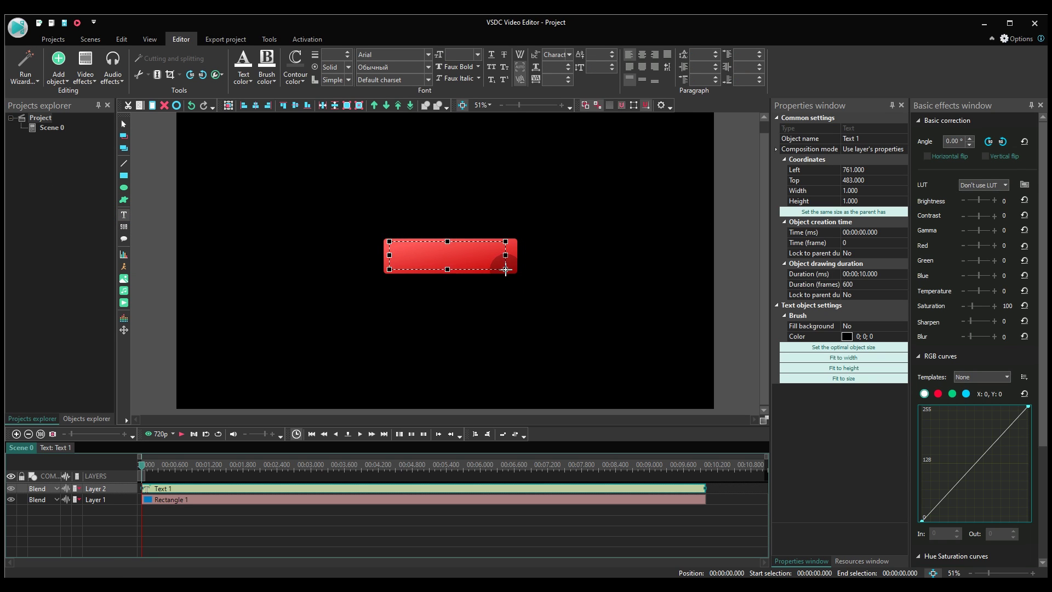
pyautogui.write('SUBSCRIBE')
# Step: Set the SUBSCRIBE text to the Bebas font at 72 pt
pyautogui.hotkey('ctrl', 'a')
pyautogui.click(382, 54)
pyautogui.write('Bebas')
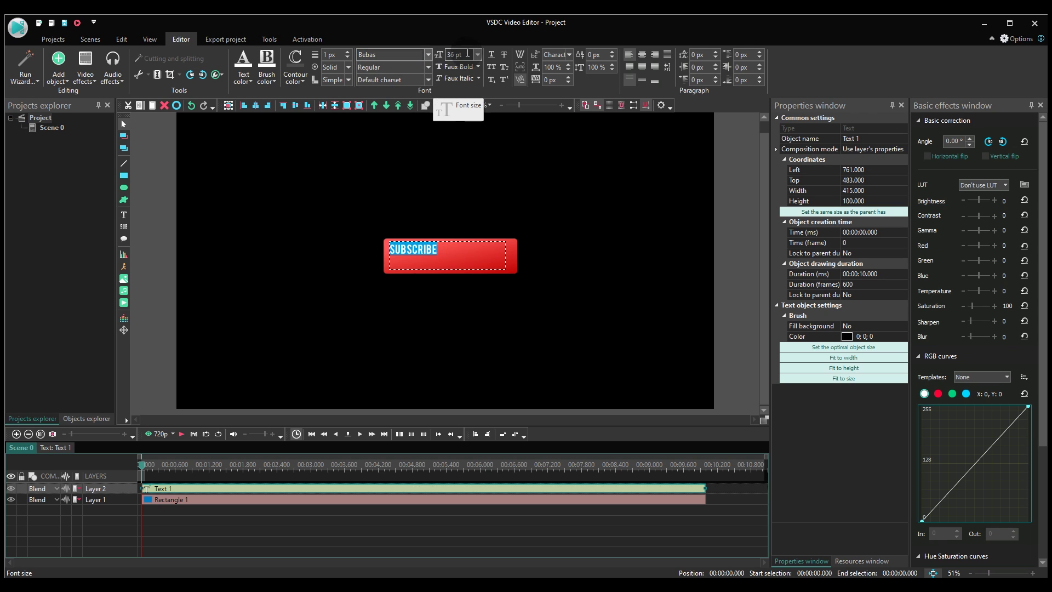
pyautogui.click(478, 54)
pyautogui.click(478, 54)
pyautogui.click(477, 54)
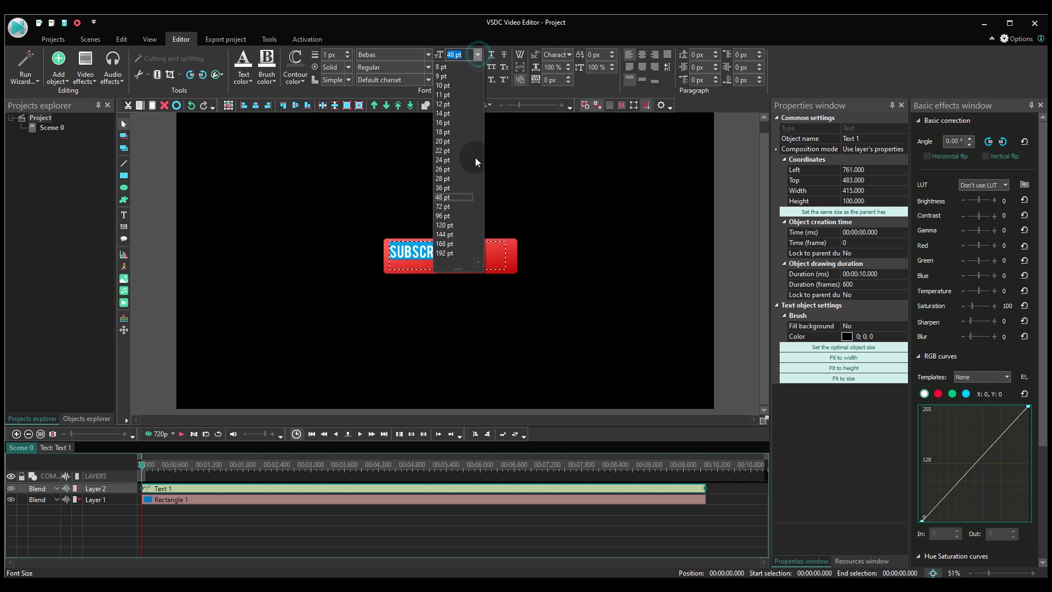
pyautogui.click(457, 206)
pyautogui.click(501, 162)
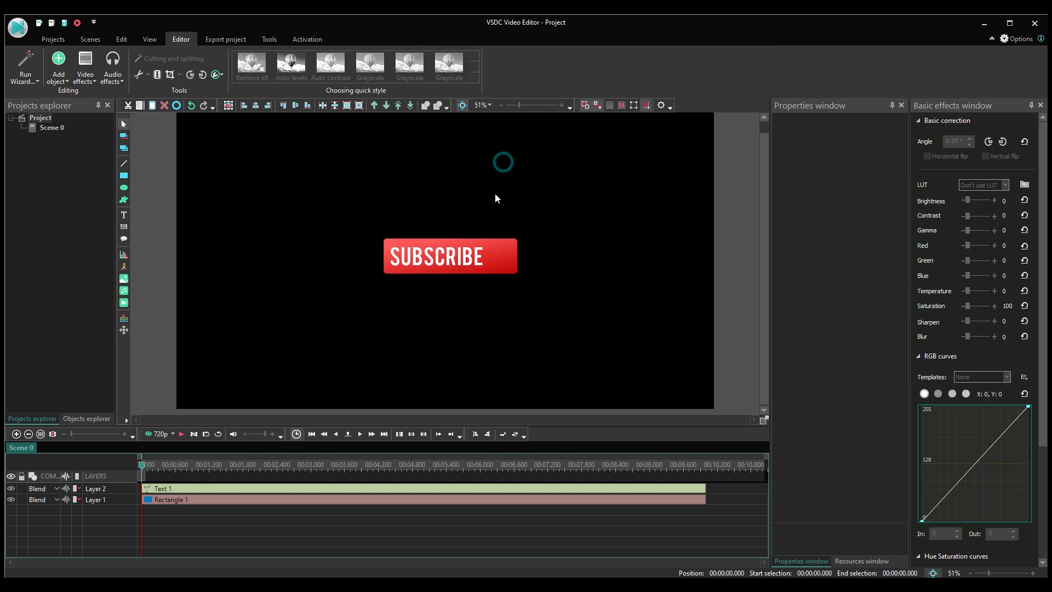
# Step: Select the text and rectangle together and centre SUBSCRIBE horizontally on the button
pyautogui.click(452, 261)
pyautogui.moveTo(399, 209); pyautogui.dragTo(517, 275)
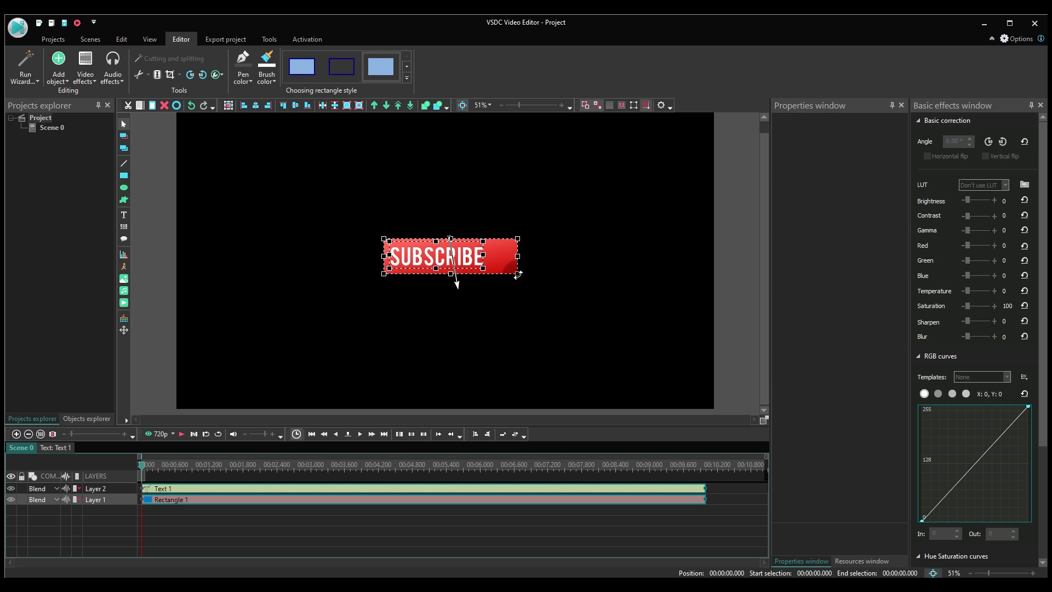
pyautogui.click(256, 106)
pyautogui.click(340, 192)
pyautogui.click(417, 256)
pyautogui.click(429, 199)
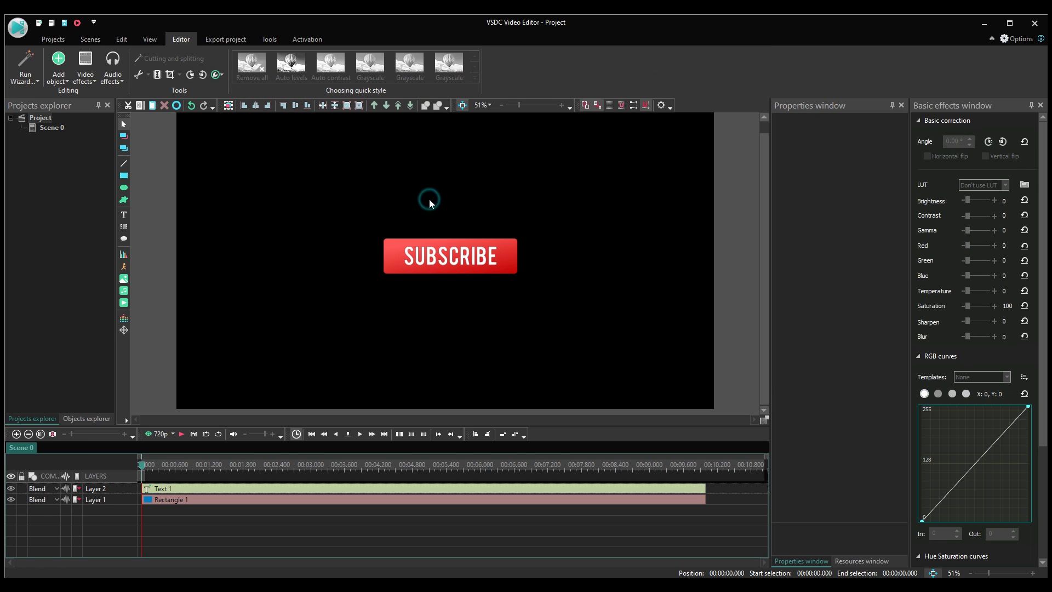
# Step: Set Duration to 2 s for Text 1 and Rectangle 1, then select both on the timeline
pyautogui.click(354, 489)
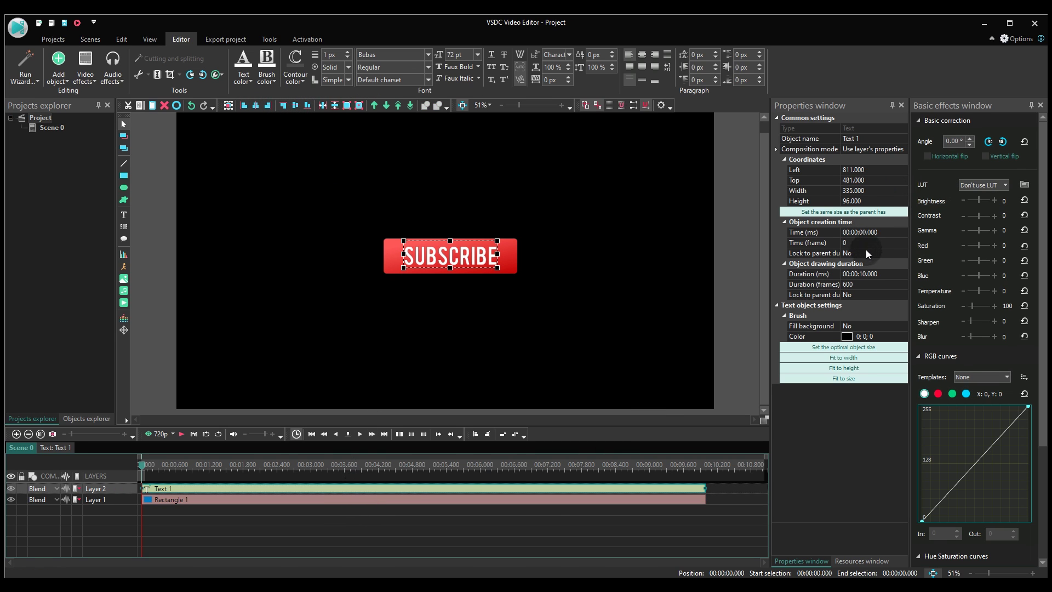
pyautogui.click(862, 273)
pyautogui.write('2')
pyautogui.press('Return')
pyautogui.click(570, 499)
pyautogui.click(863, 274)
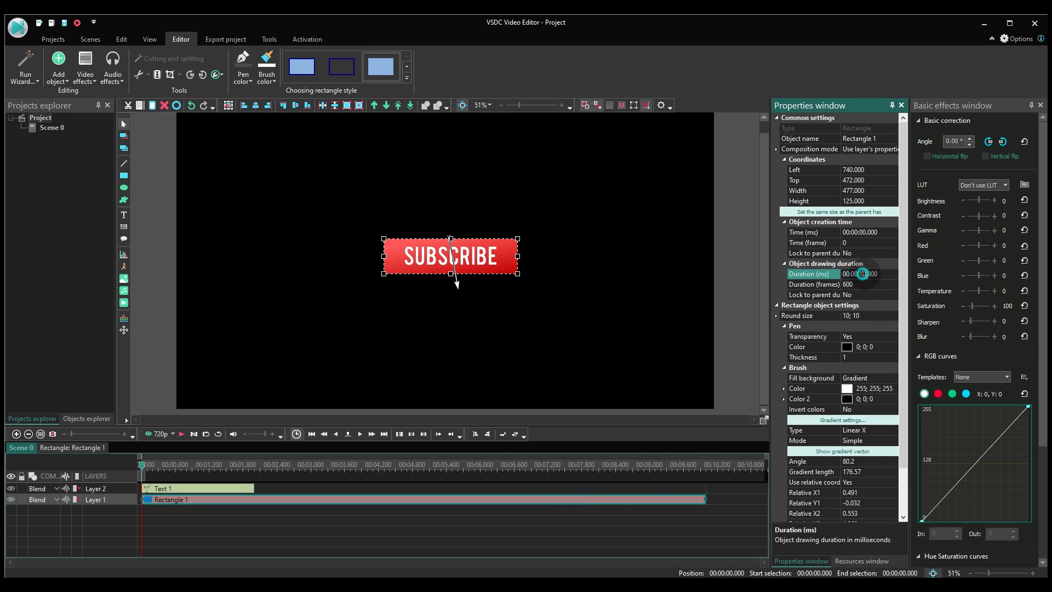
pyautogui.write('2')
pyautogui.press('Return')
pyautogui.click(588, 321)
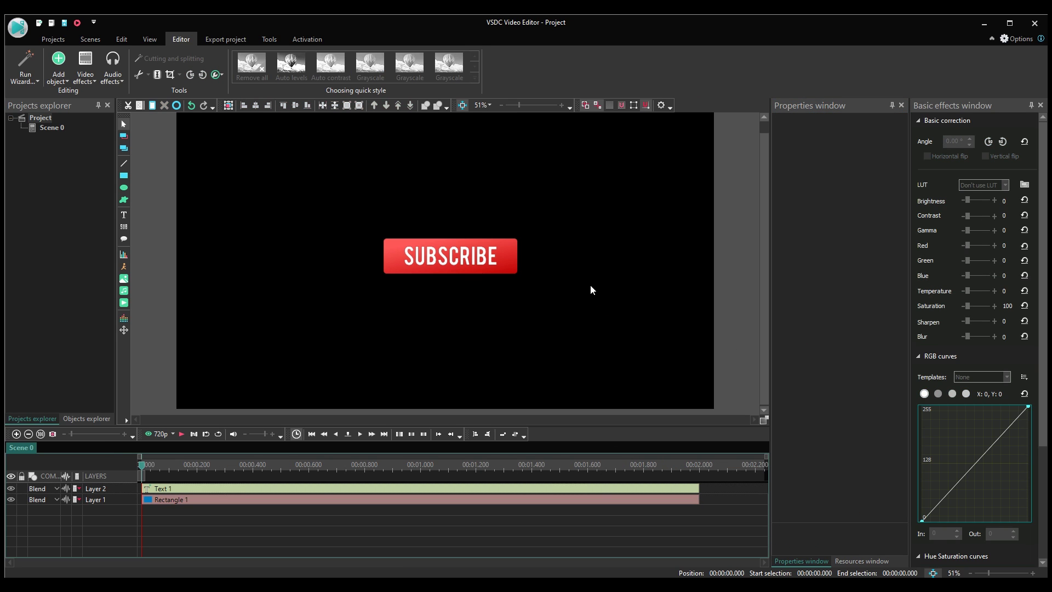
pyautogui.click(317, 488)
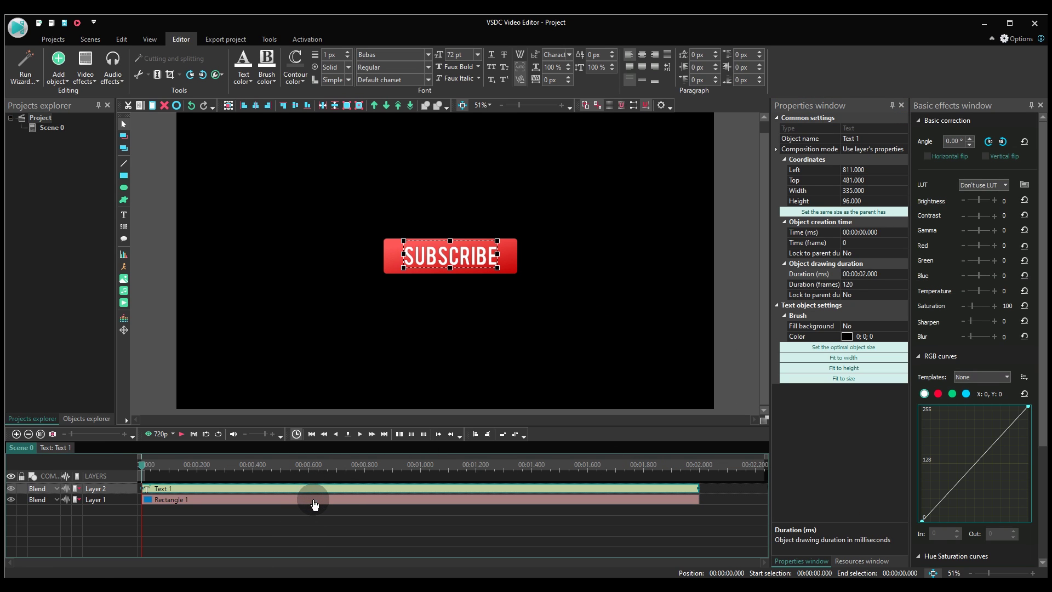
pyautogui.keyDown('ctrl'); pyautogui.click(314, 499); pyautogui.keyUp('ctrl')
# Step: Convert the text and rectangle into a sprite with Use as container set to No
pyautogui.rightClick(505, 251)
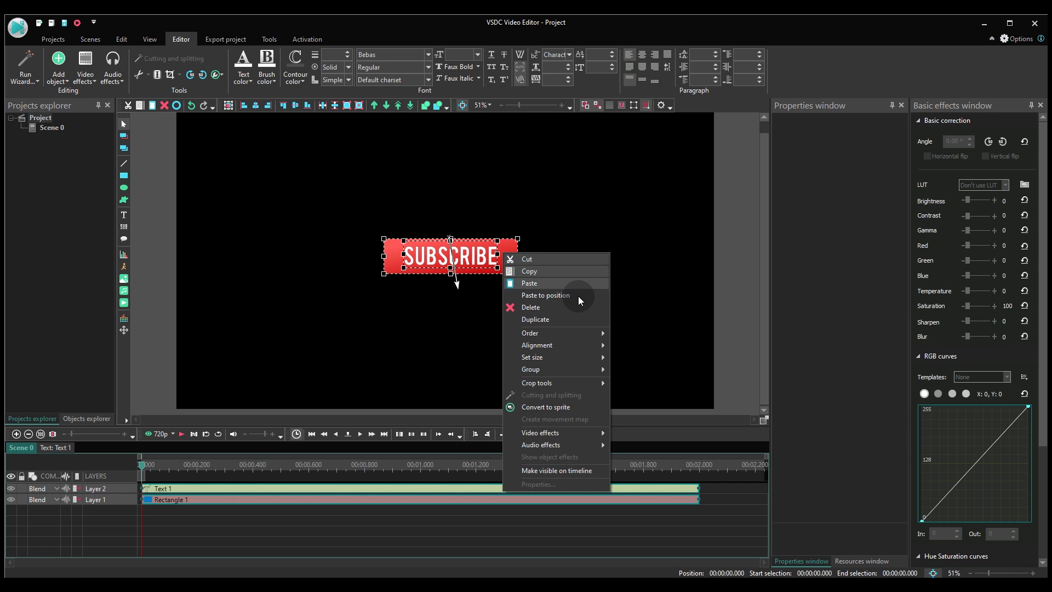
pyautogui.click(579, 408)
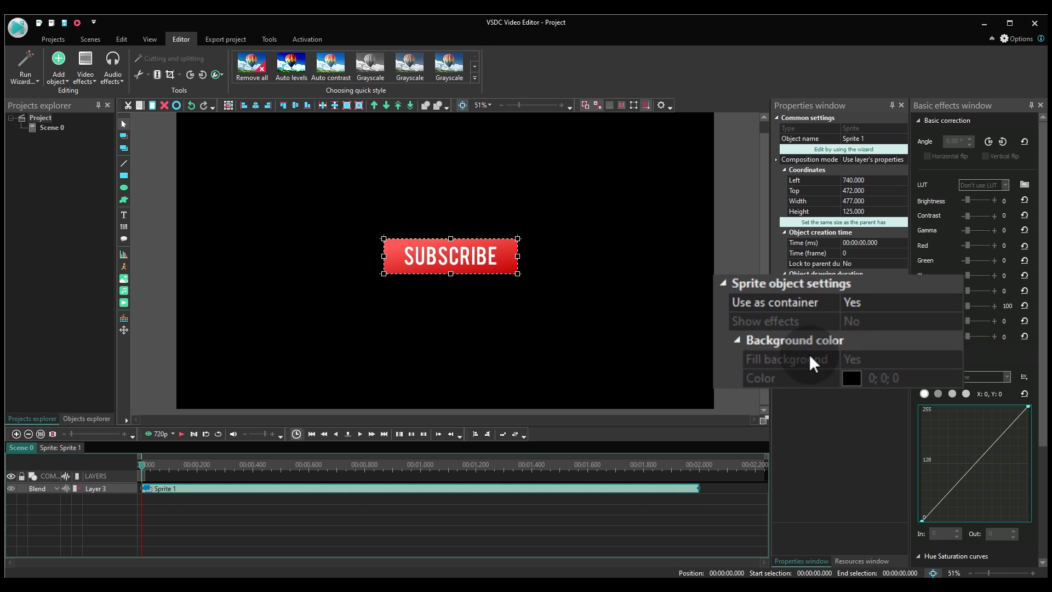
pyautogui.click(888, 327)
pyautogui.click(1026, 267)
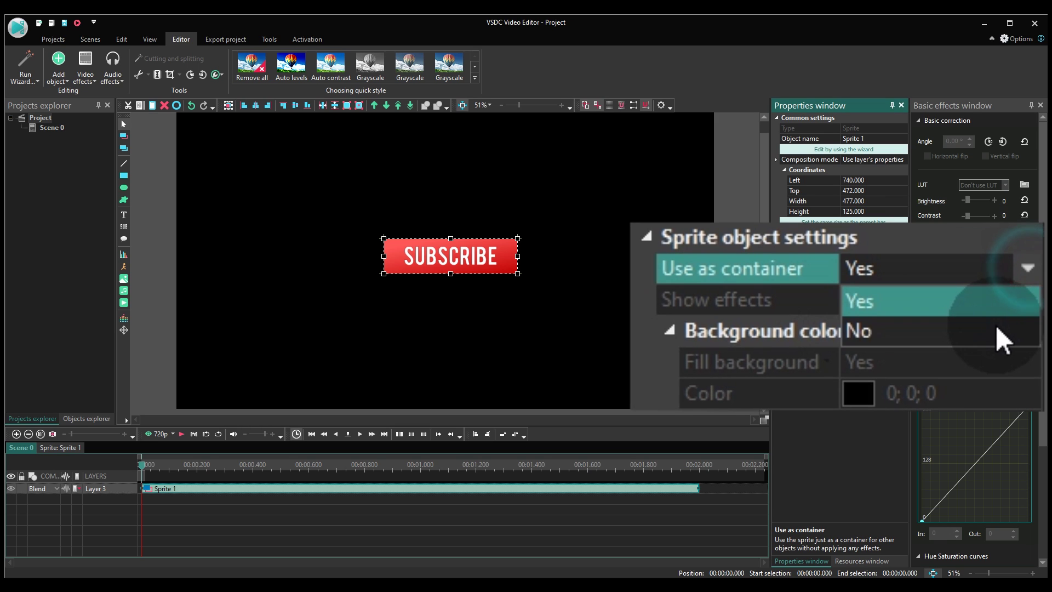
pyautogui.click(1002, 332)
# Step: Set the sprite's Show effects to Yes and Fill background to No
pyautogui.click(1033, 299)
pyautogui.click(992, 333)
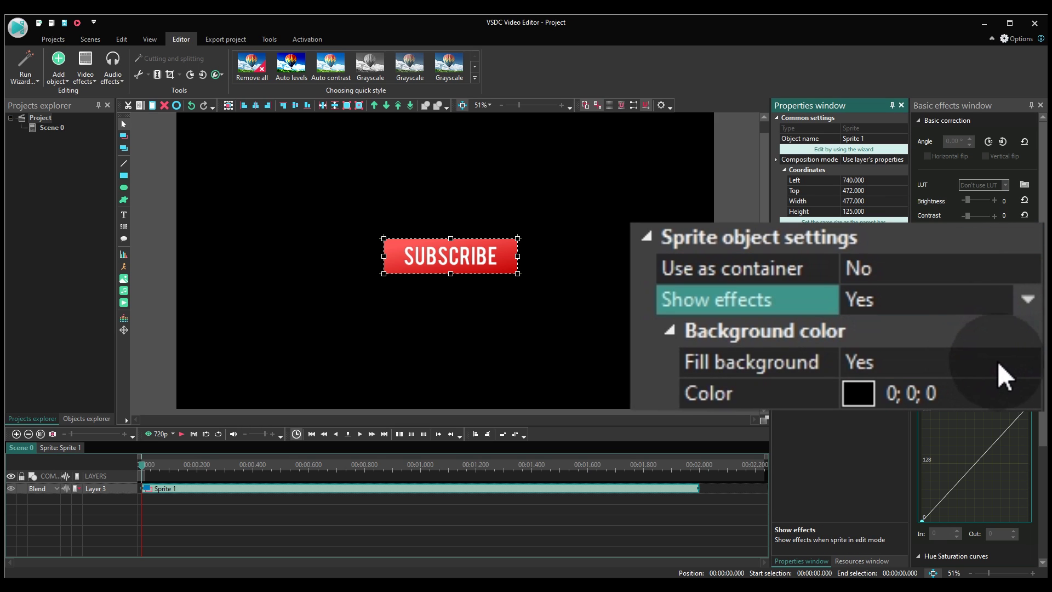
pyautogui.click(992, 357)
pyautogui.click(1020, 359)
pyautogui.click(858, 394)
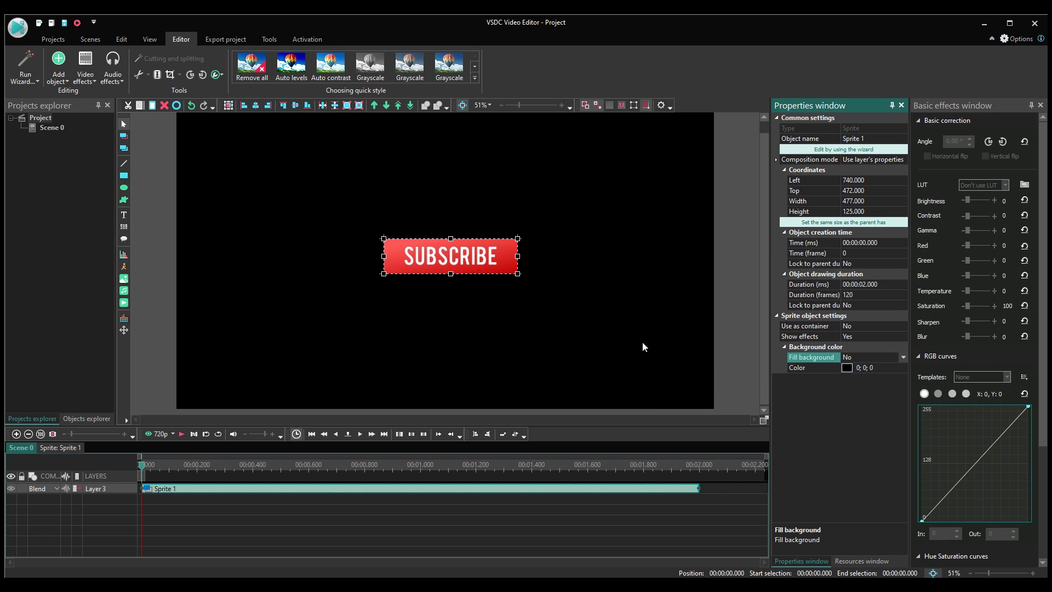
pyautogui.click(612, 332)
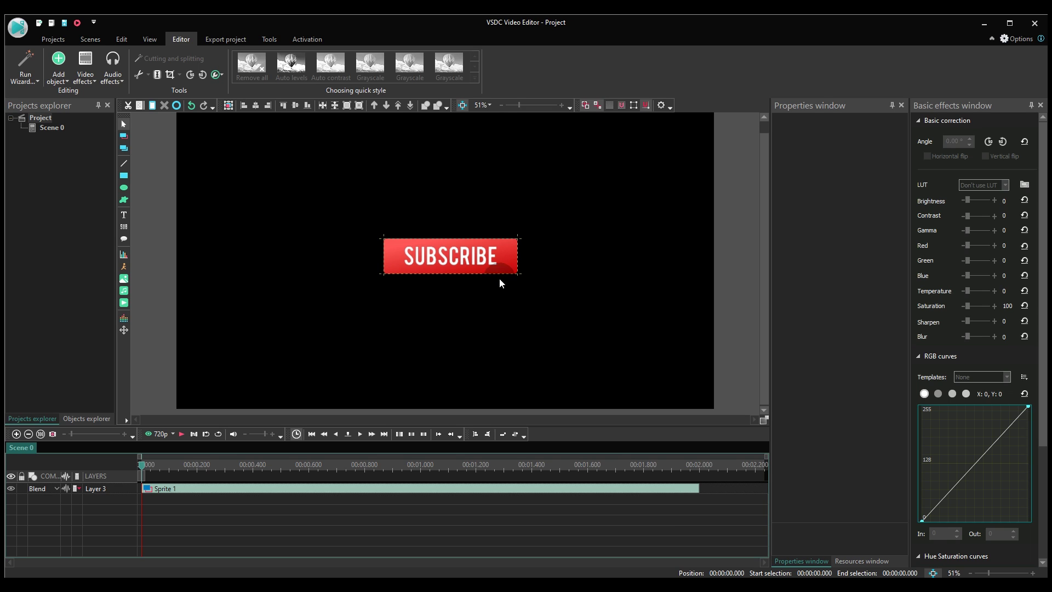
pyautogui.click(479, 242)
# Step: Duplicate the SUBSCRIBE sprite, start the copy at 2 s, and centre it on the canvas
pyautogui.rightClick(487, 256)
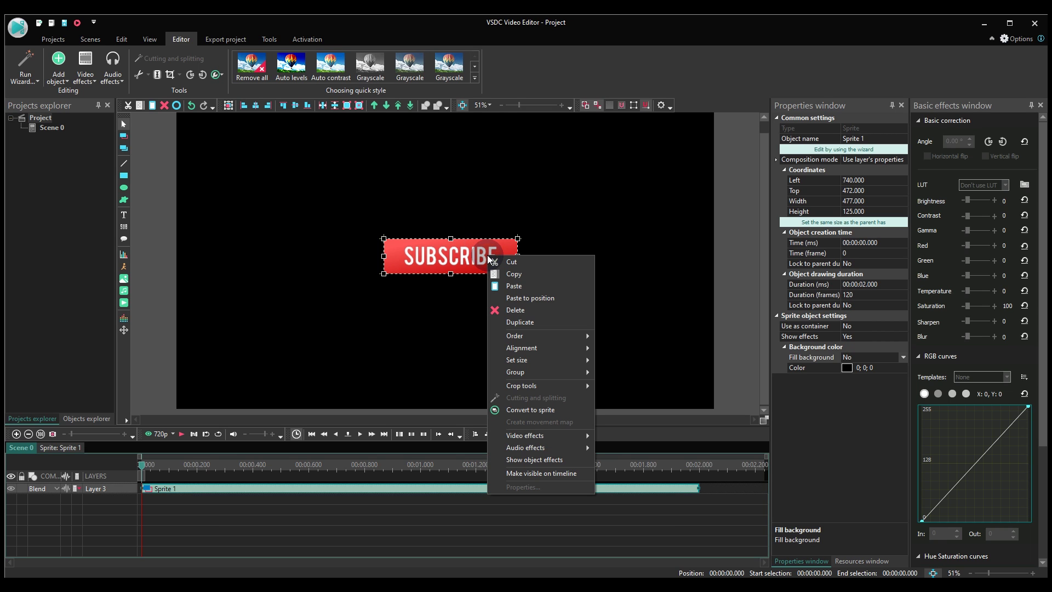
pyautogui.click(551, 323)
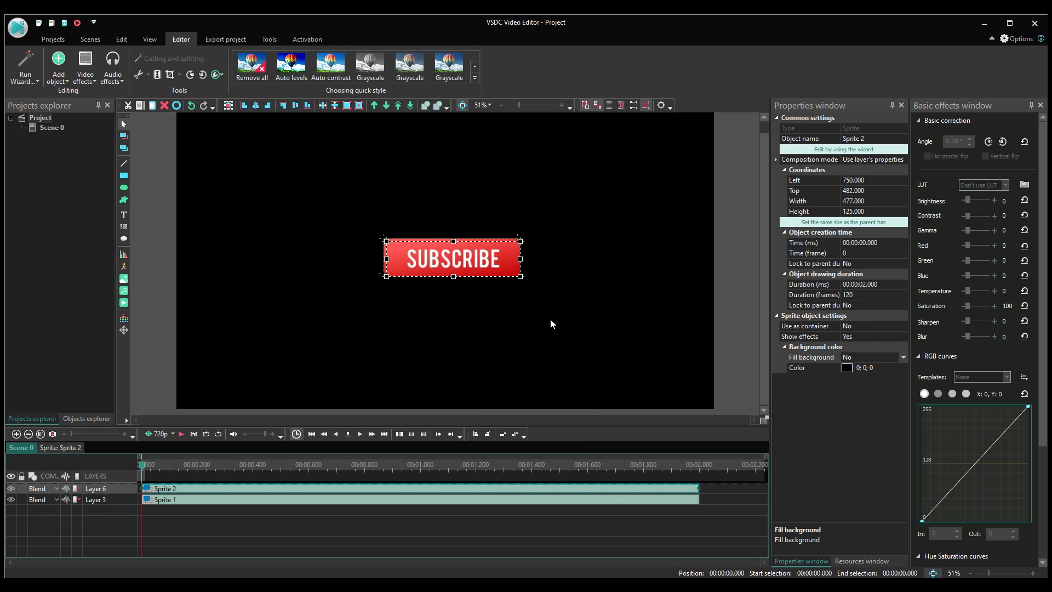
pyautogui.moveTo(403, 258); pyautogui.dragTo(399, 299)
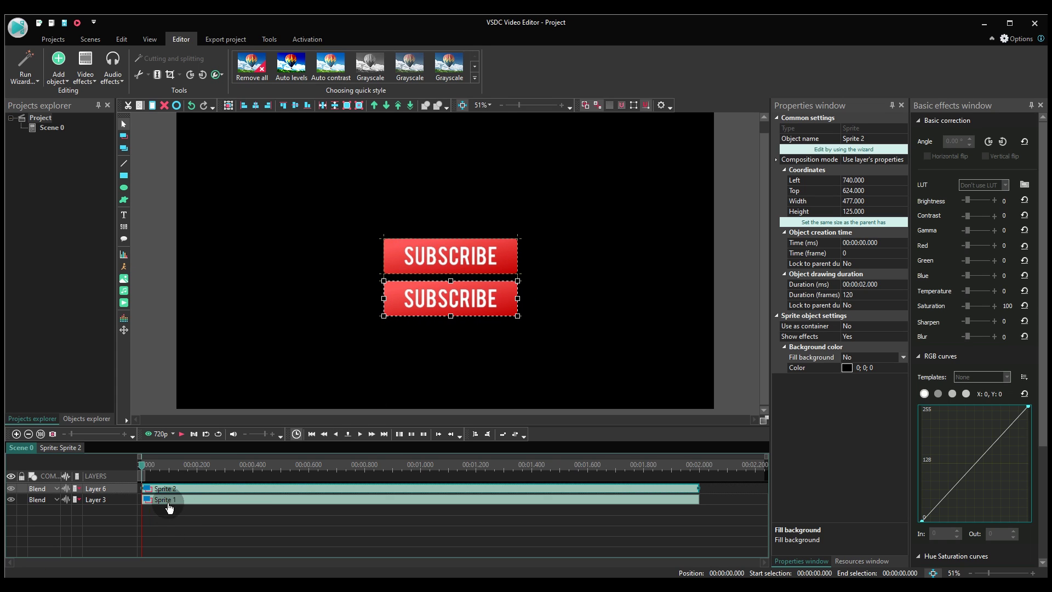
pyautogui.moveTo(159, 490); pyautogui.dragTo(269, 490)
pyautogui.moveTo(453, 468); pyautogui.dragTo(474, 540)
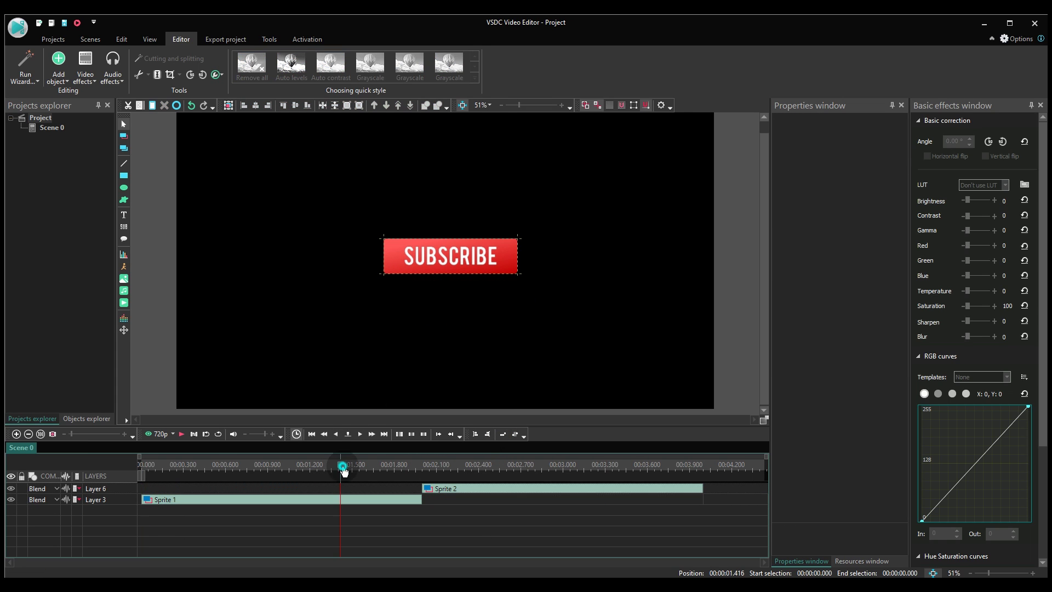
pyautogui.click(467, 488)
pyautogui.click(255, 105)
pyautogui.click(295, 105)
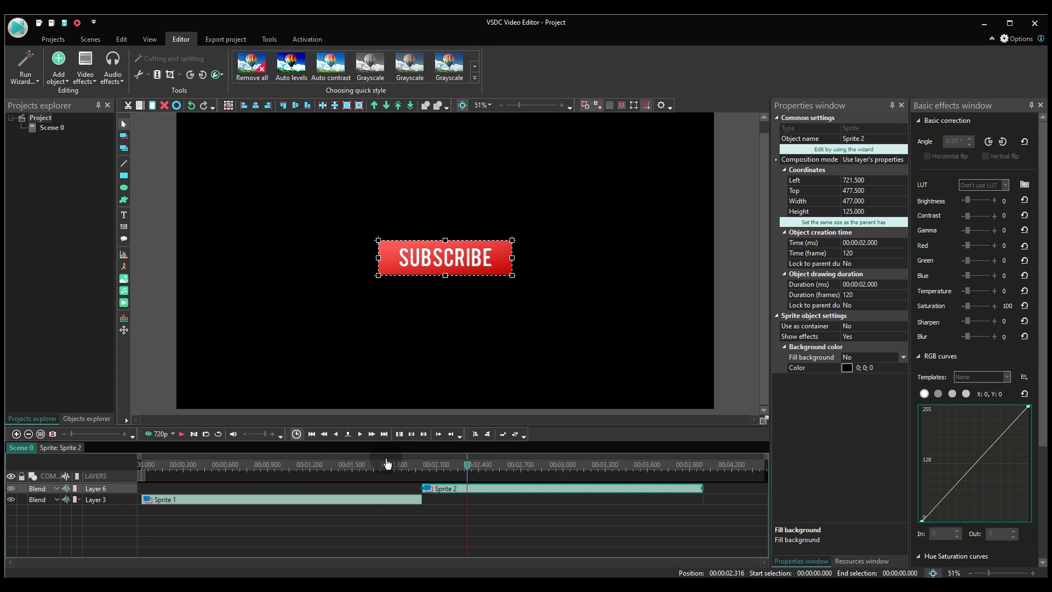
# Step: Inside Sprite 2, widen Text 2, change it to SUBSCRIBED, and colour it gray
pyautogui.click(344, 499)
pyautogui.click(487, 464)
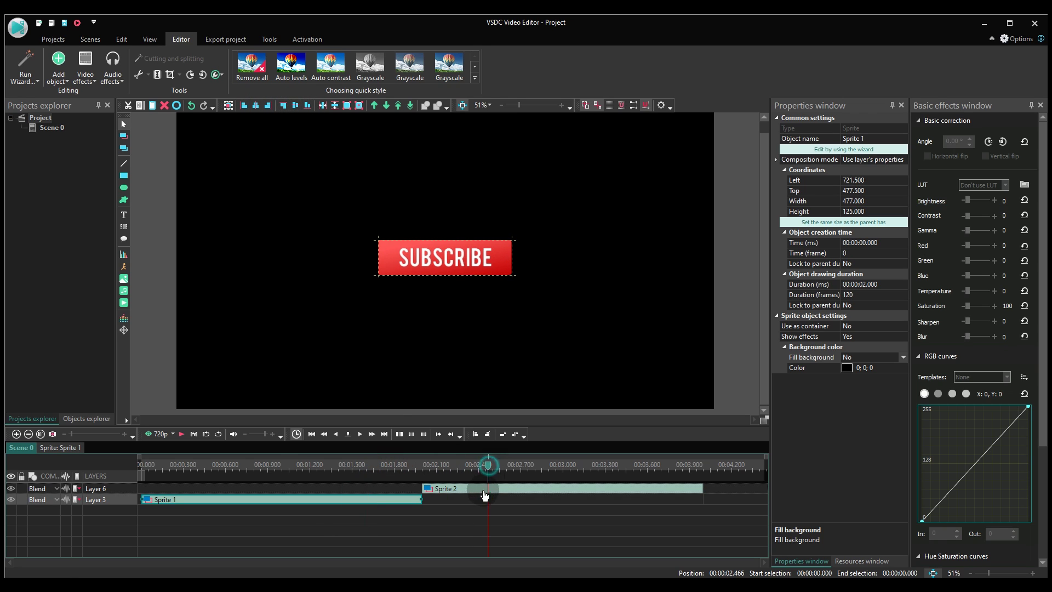
pyautogui.doubleClick(484, 489)
pyautogui.click(251, 487)
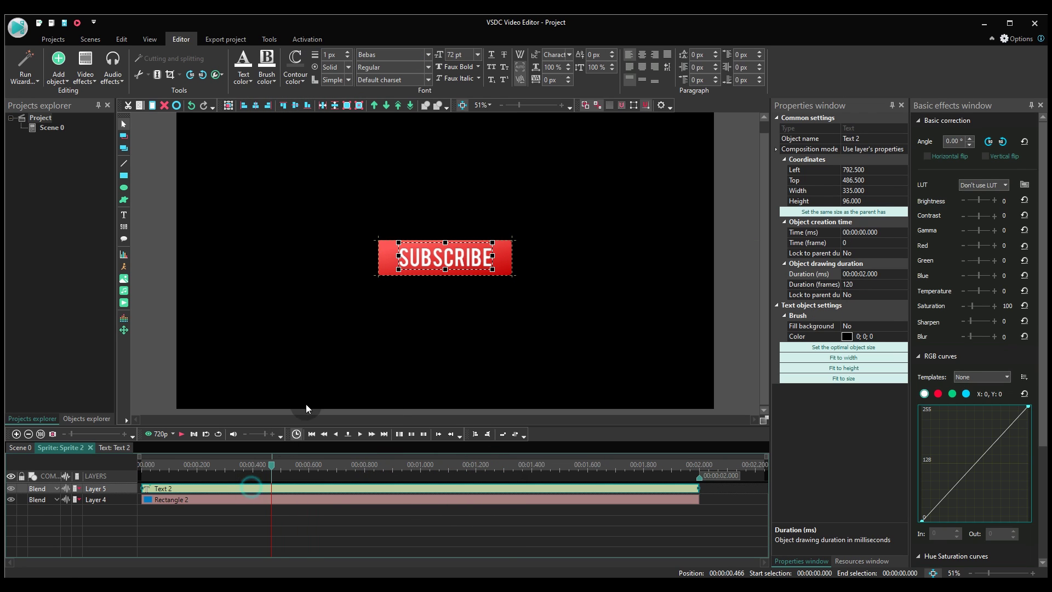
pyautogui.moveTo(492, 270); pyautogui.dragTo(526, 274)
pyautogui.doubleClick(475, 259)
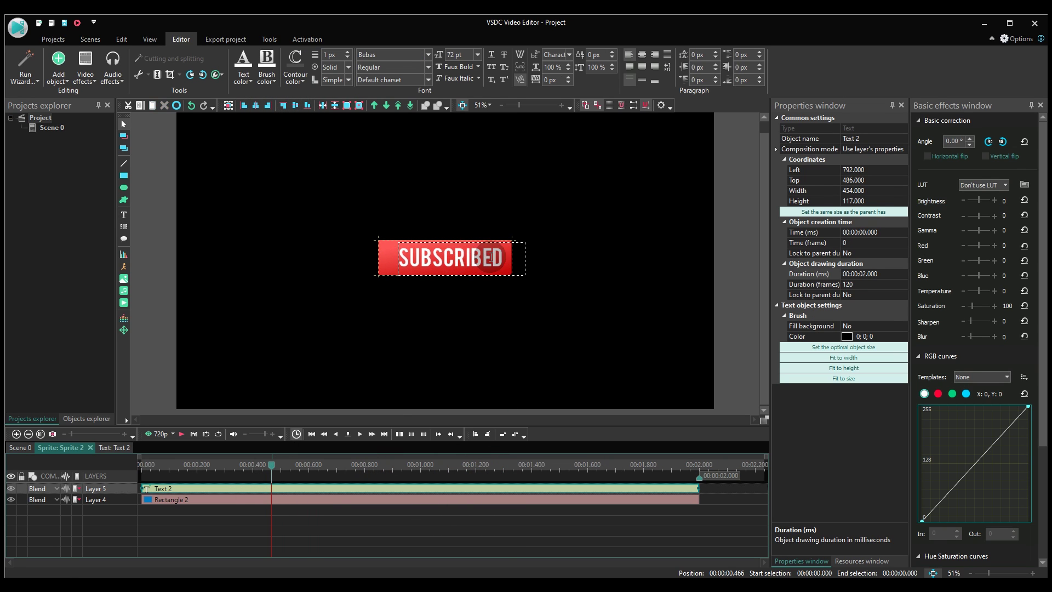
pyautogui.doubleClick(492, 256)
pyautogui.click(250, 74)
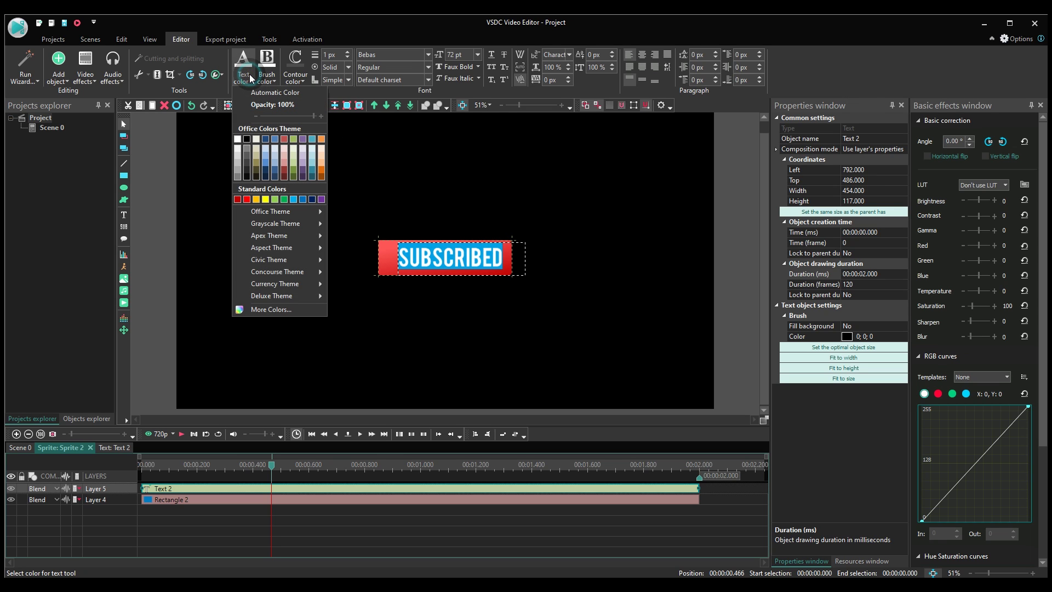
pyautogui.click(247, 154)
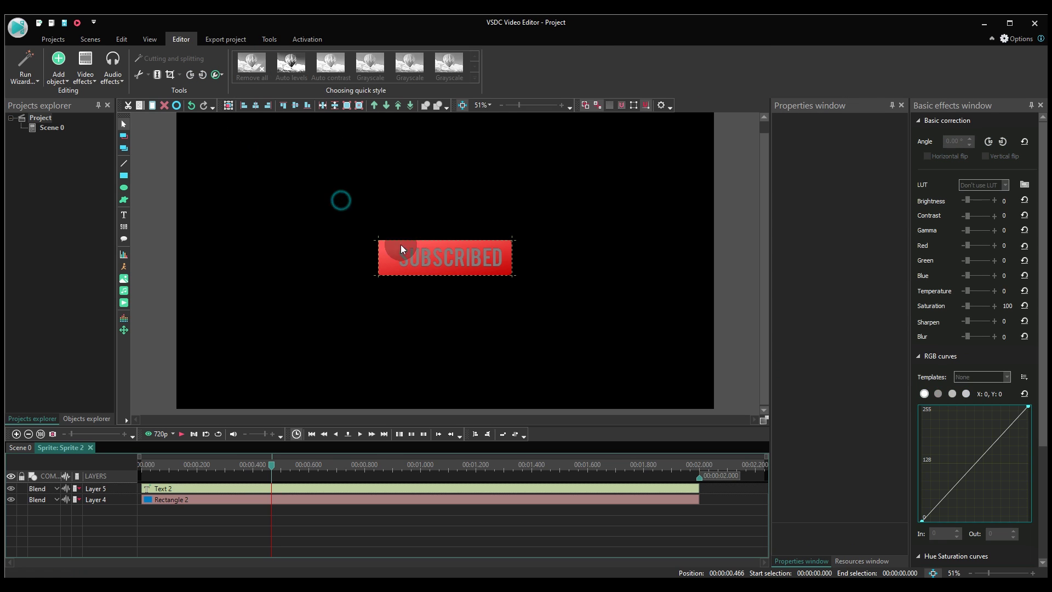
pyautogui.click(379, 319)
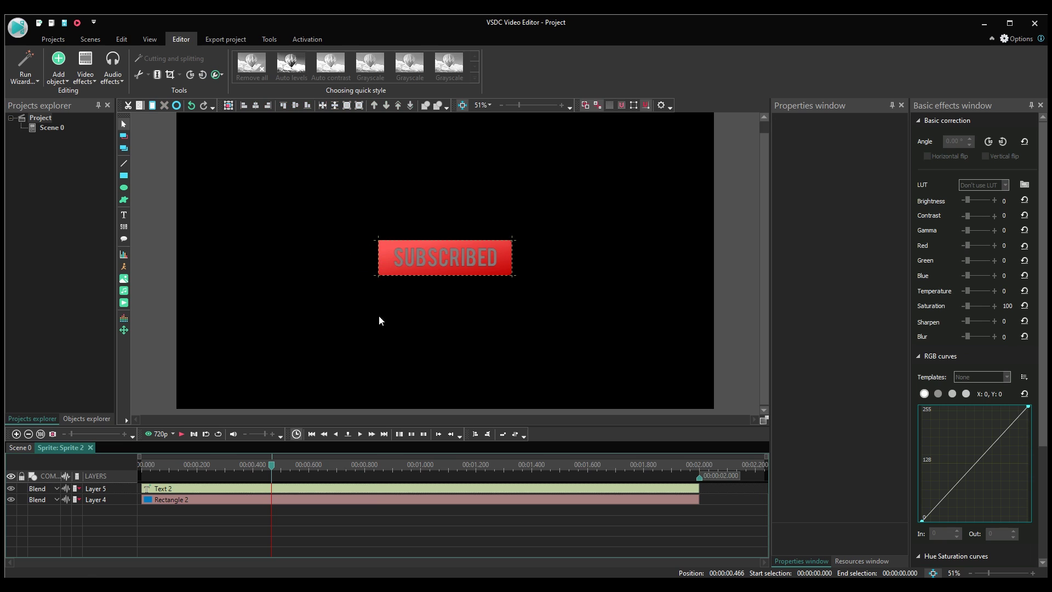
# Step: Recolour both gradient stops of Rectangle 2 to white in its Gradient settings
pyautogui.click(318, 503)
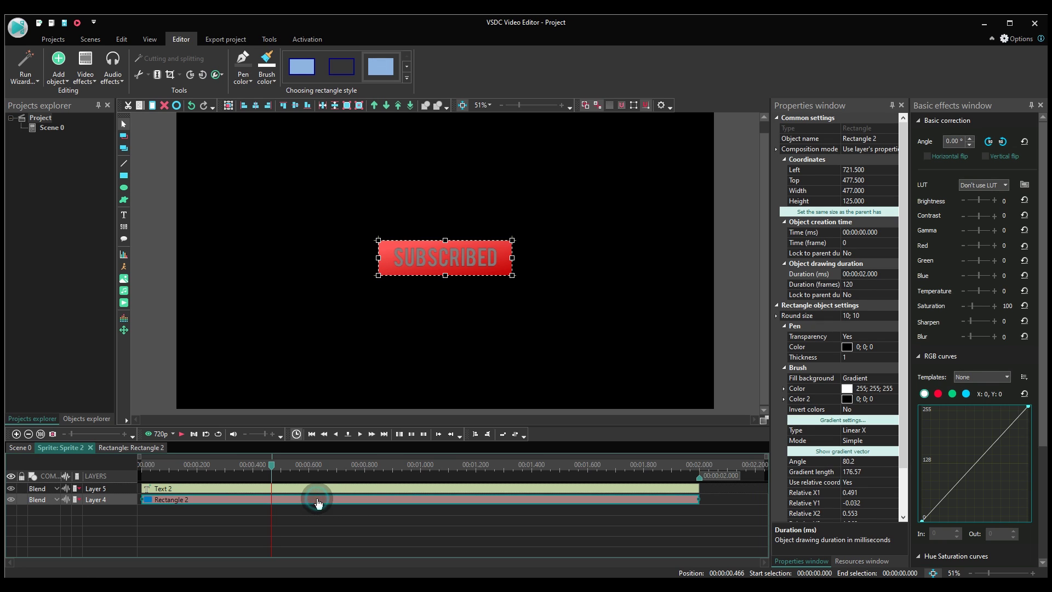
pyautogui.click(858, 423)
pyautogui.moveTo(481, 167); pyautogui.dragTo(697, 170)
pyautogui.doubleClick(584, 236)
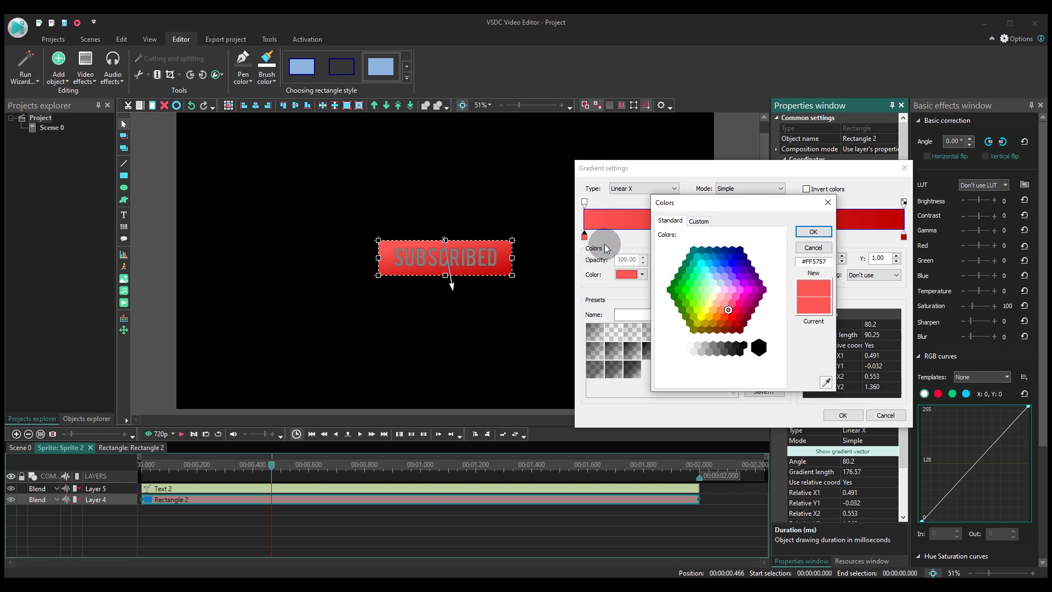
pyautogui.click(680, 347)
pyautogui.click(813, 231)
pyautogui.doubleClick(905, 206)
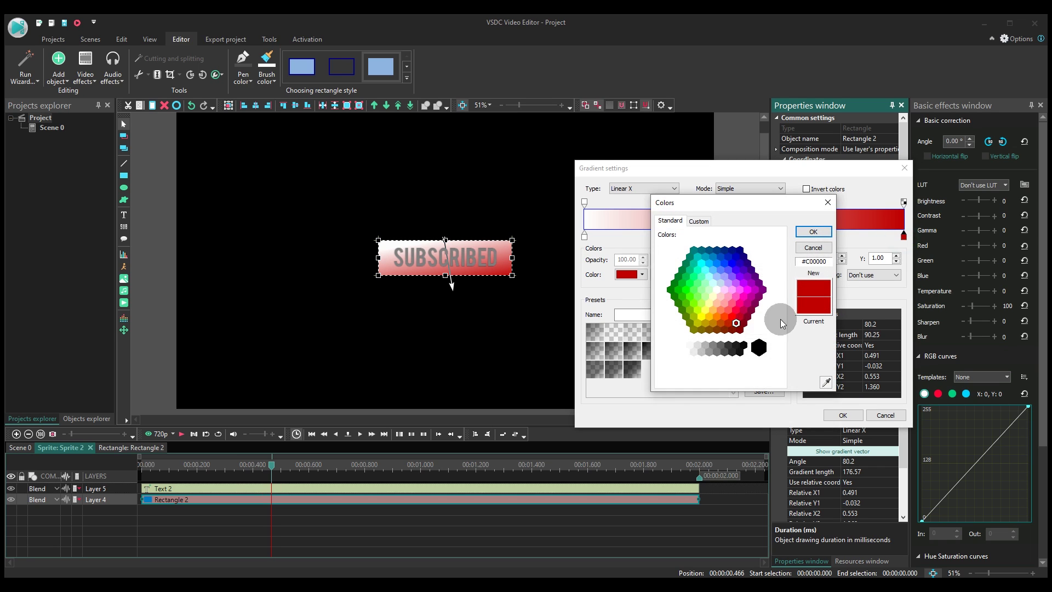
pyautogui.click(694, 344)
pyautogui.click(813, 231)
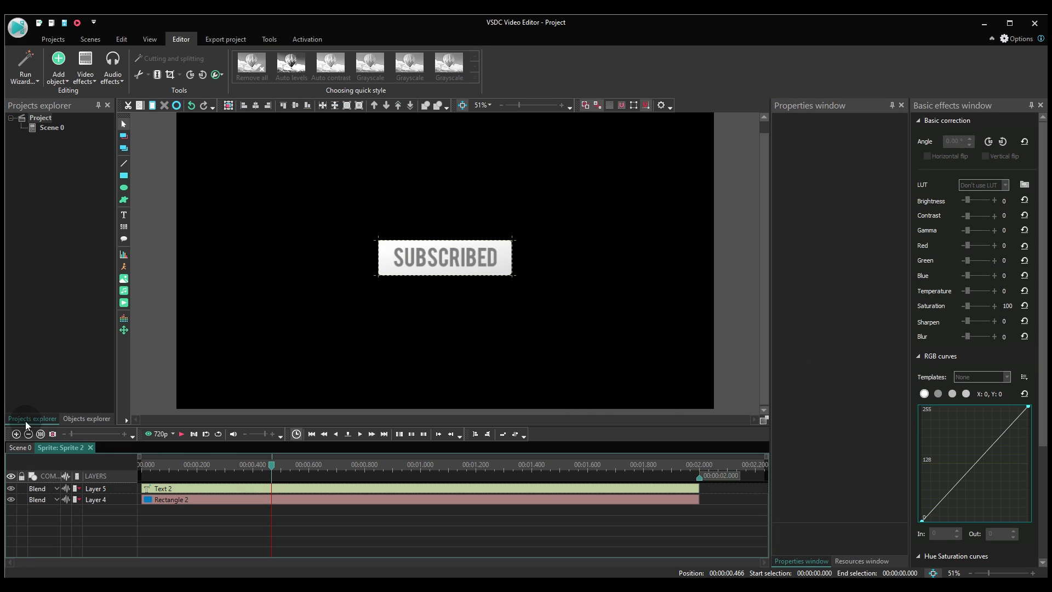
# Step: Return to the main scene and preview the button at about 1.4 and 2.3 seconds
pyautogui.click(19, 448)
pyautogui.click(343, 469)
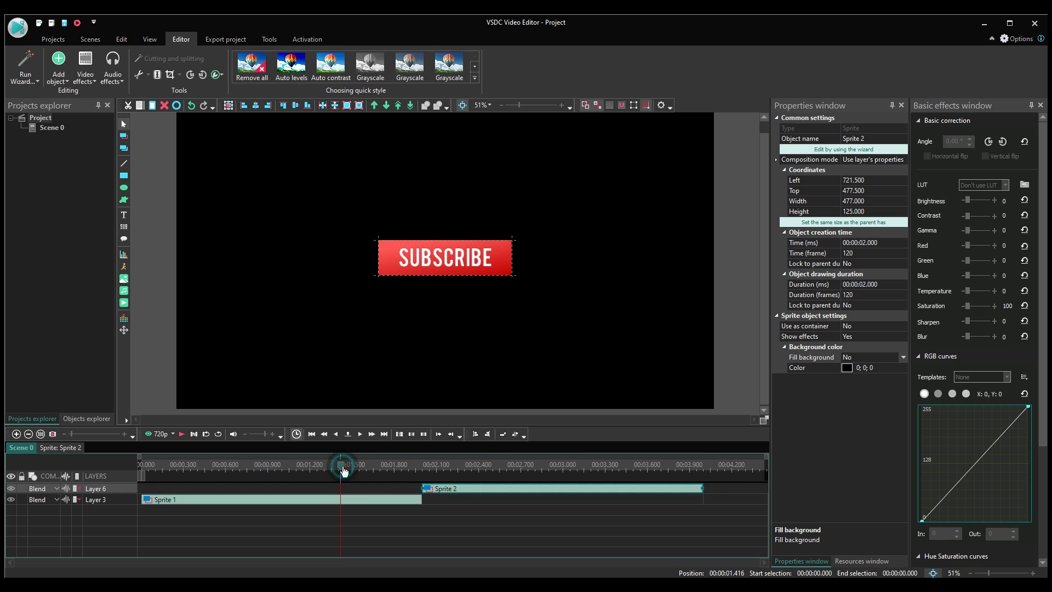
pyautogui.click(468, 466)
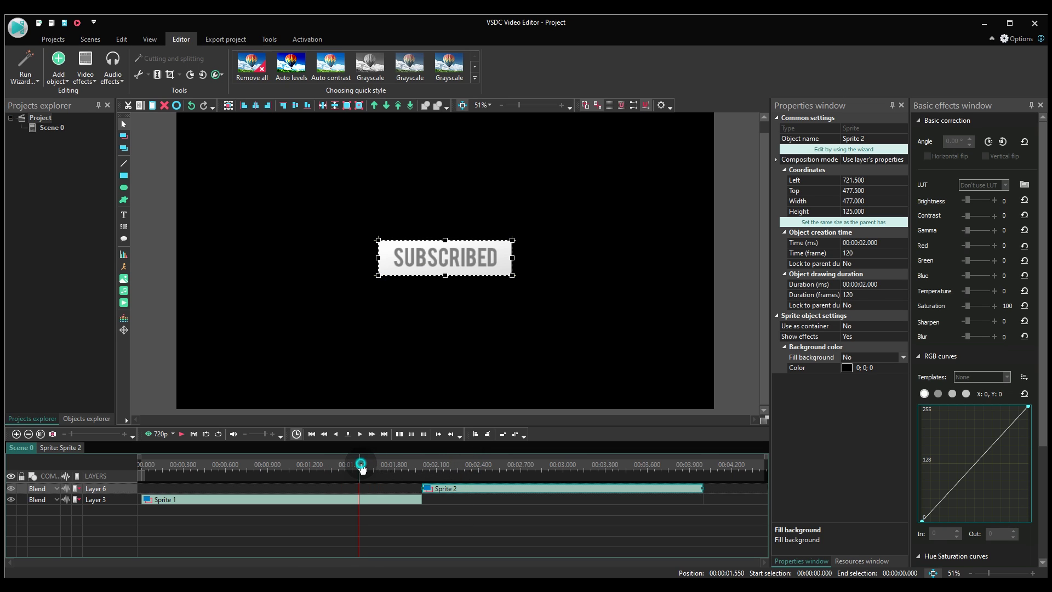
pyautogui.click(566, 385)
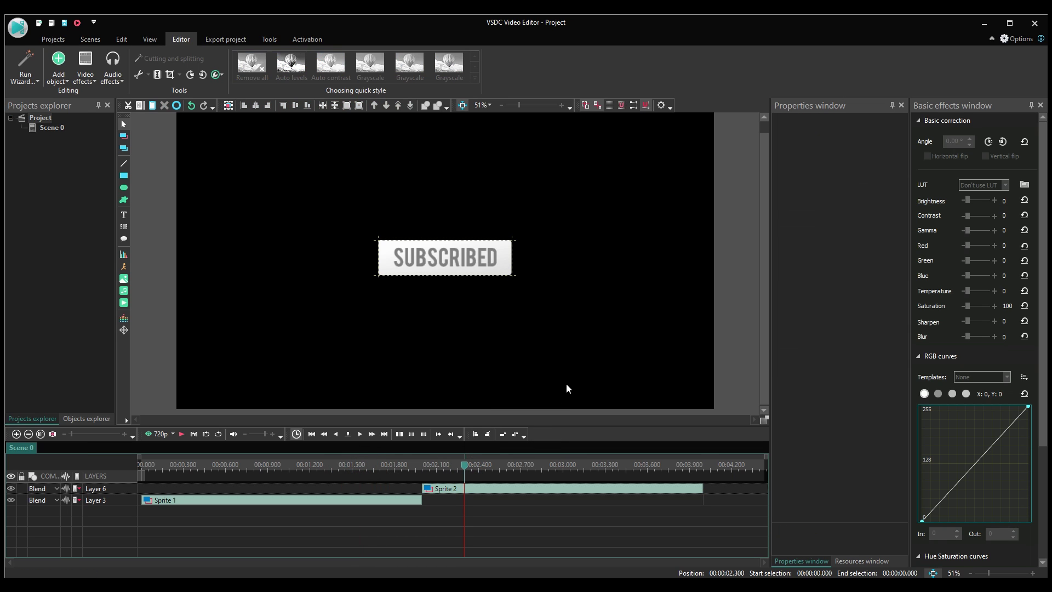
# Step: Insert bell icon.png, shrink it to 72x84, and place it beside SUBSCRIBED
pyautogui.click(567, 222)
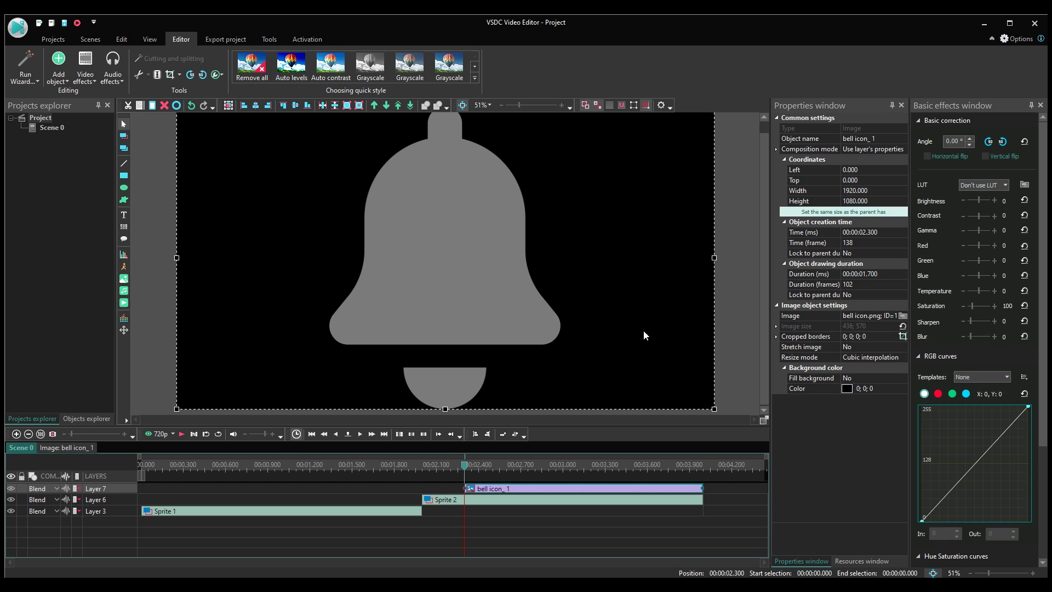
pyautogui.moveTo(713, 408); pyautogui.dragTo(198, 136)
pyautogui.moveTo(189, 125); pyautogui.dragTo(606, 272)
pyautogui.moveTo(605, 314); pyautogui.dragTo(536, 260)
pyautogui.click(617, 263)
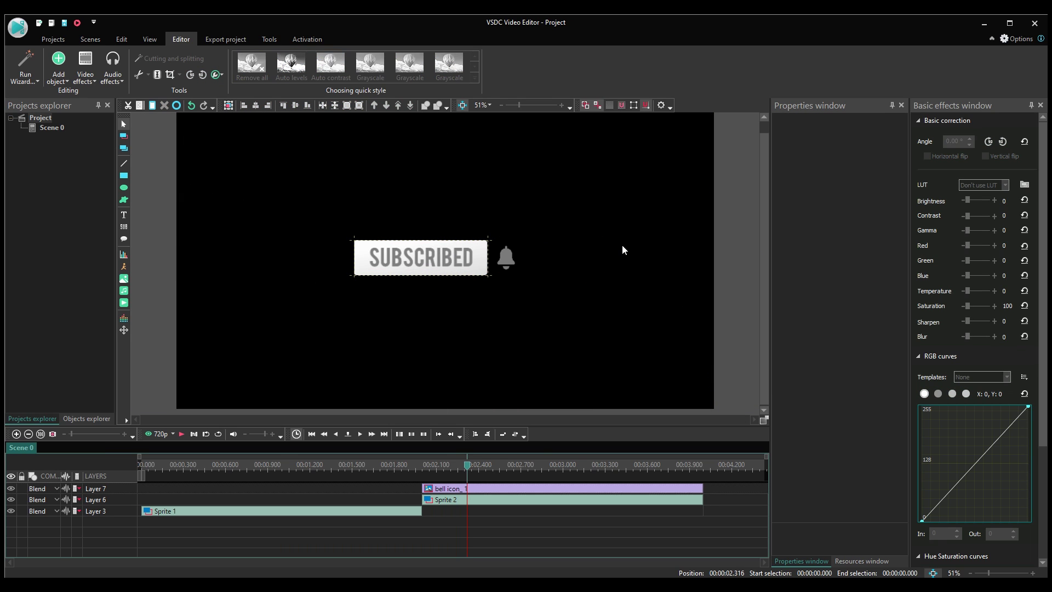
# Step: Insert cursor.png at 104x100 right of the button, starting its clip at about 1.2 s
pyautogui.click(558, 236)
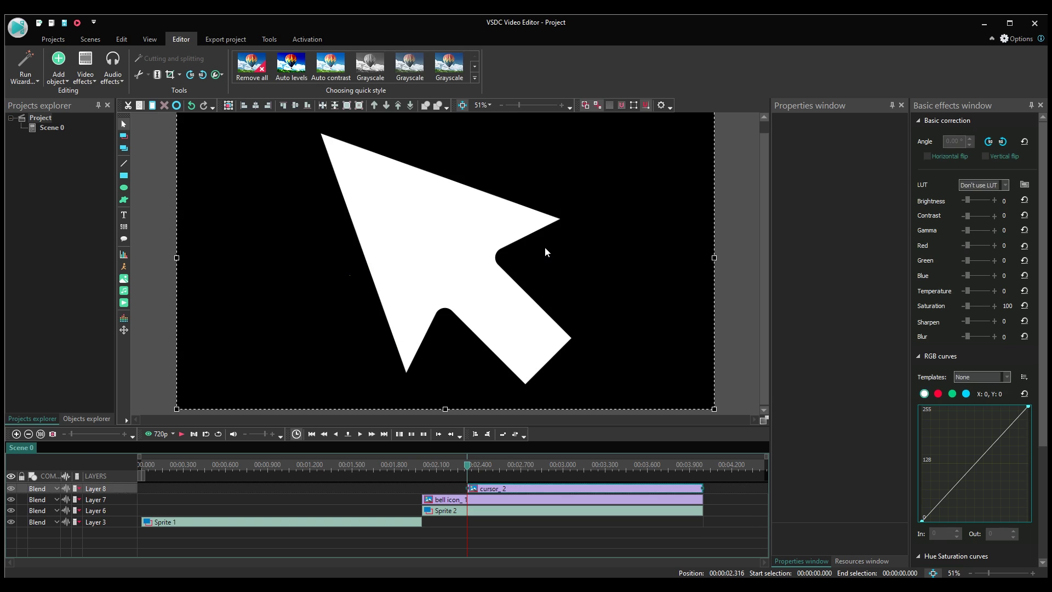
pyautogui.moveTo(714, 408); pyautogui.dragTo(560, 325)
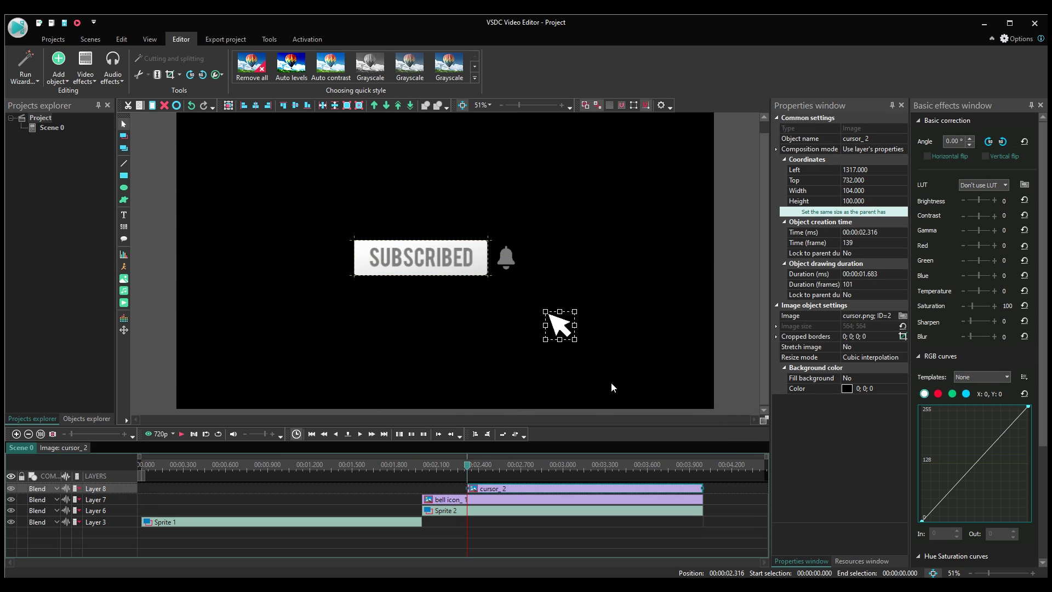
pyautogui.moveTo(468, 488); pyautogui.dragTo(305, 496)
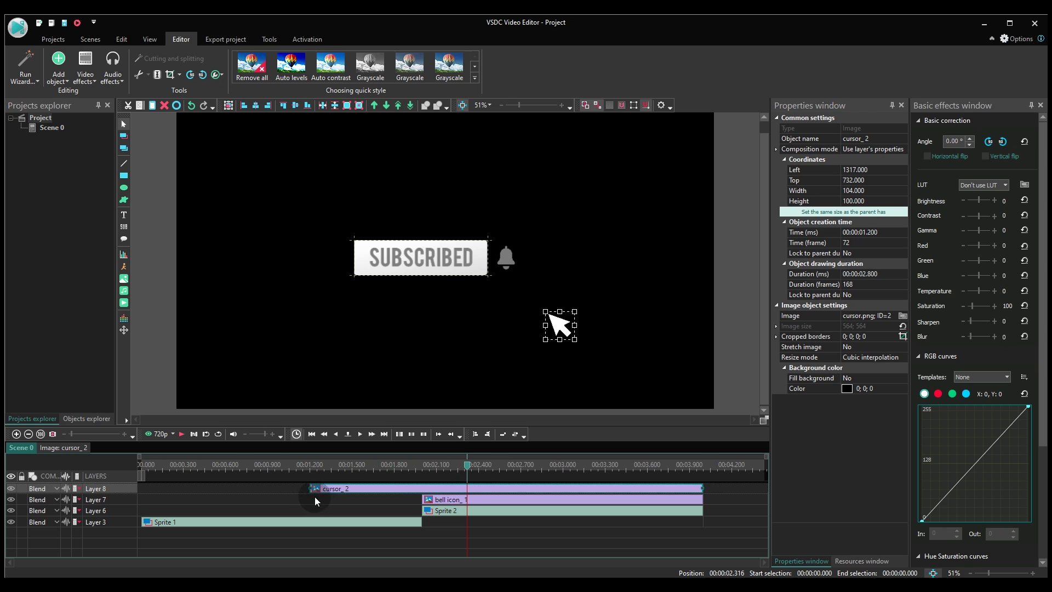
pyautogui.moveTo(468, 465); pyautogui.dragTo(237, 465)
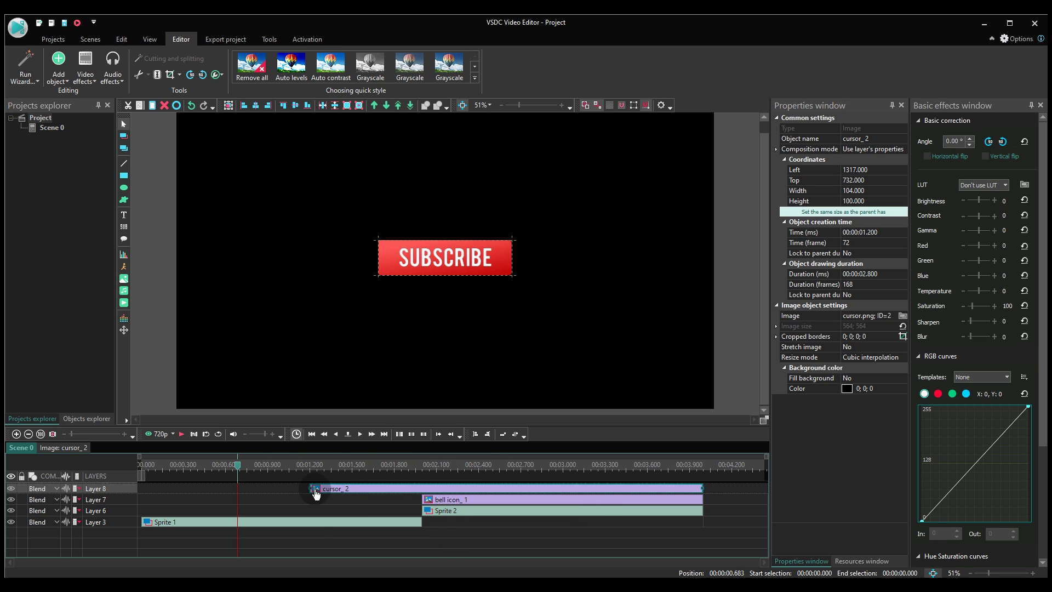
pyautogui.click(431, 469)
# Step: Inside Sprite 1, add a Movement path starting below the red SUBSCRIBE button
pyautogui.click(273, 470)
pyautogui.click(267, 527)
pyautogui.doubleClick(267, 527)
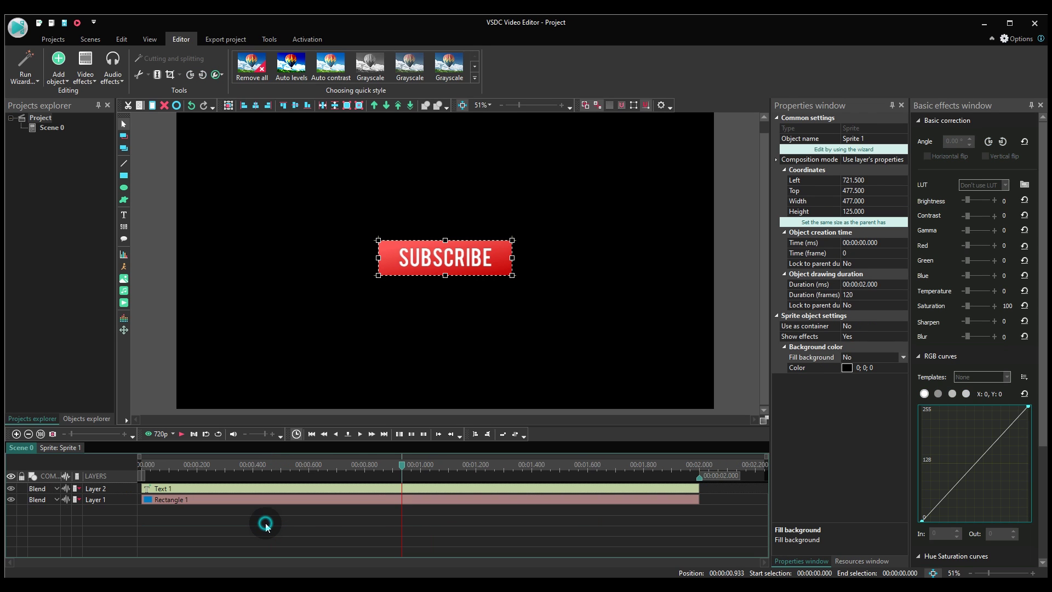
pyautogui.click(124, 330)
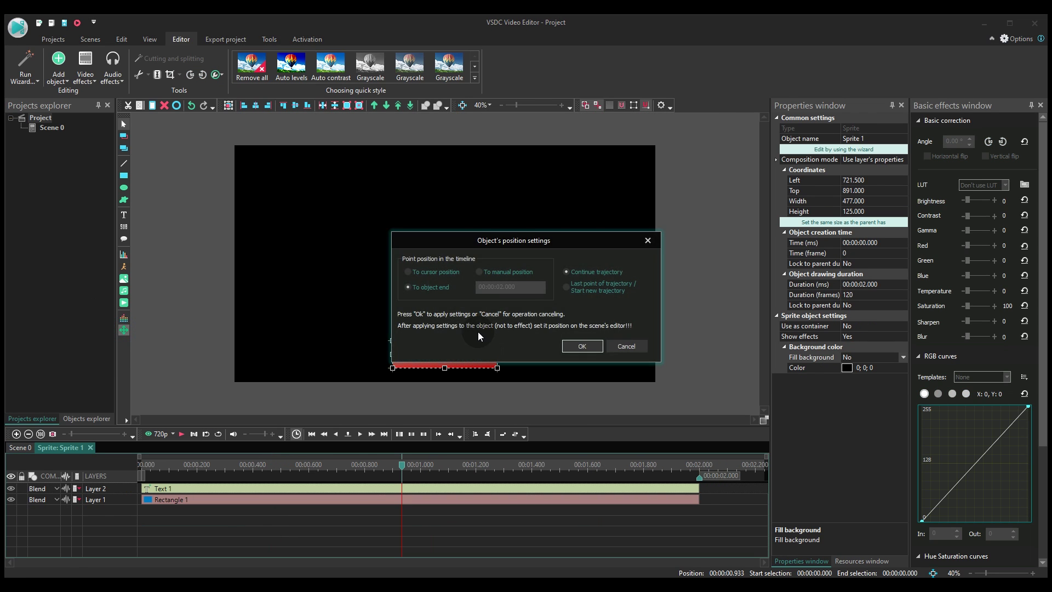
pyautogui.click(577, 345)
pyautogui.click(443, 249)
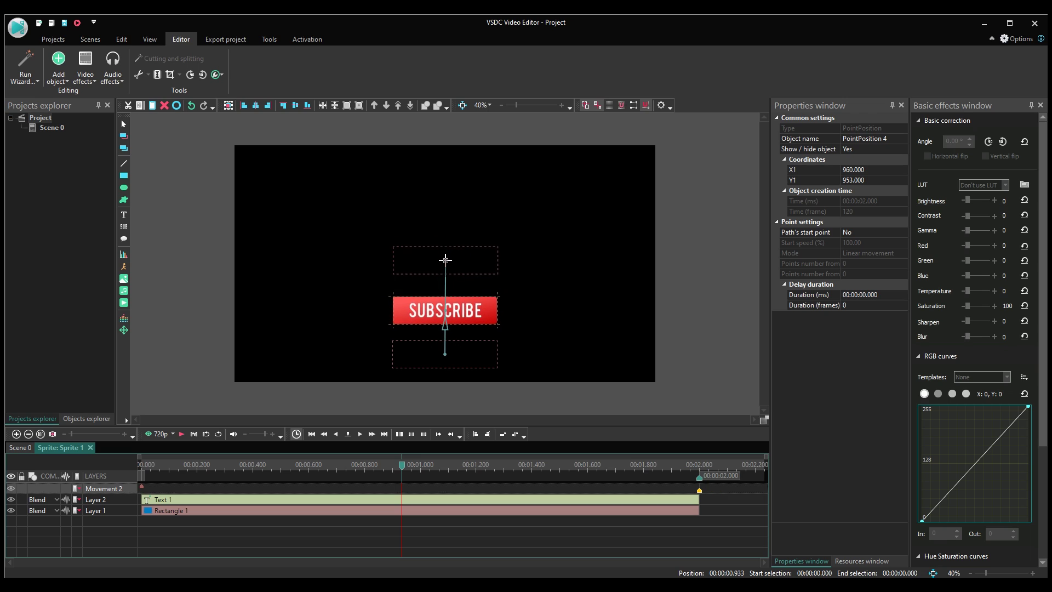
# Step: Retime the movement so the button arrives at 00:01.000, and preview the upward slide
pyautogui.moveTo(403, 472)
pyautogui.mouseDown()
pyautogui.moveTo(364, 469)
pyautogui.moveTo(420, 470)
pyautogui.mouseUp()
pyautogui.moveTo(696, 492); pyautogui.dragTo(420, 490)
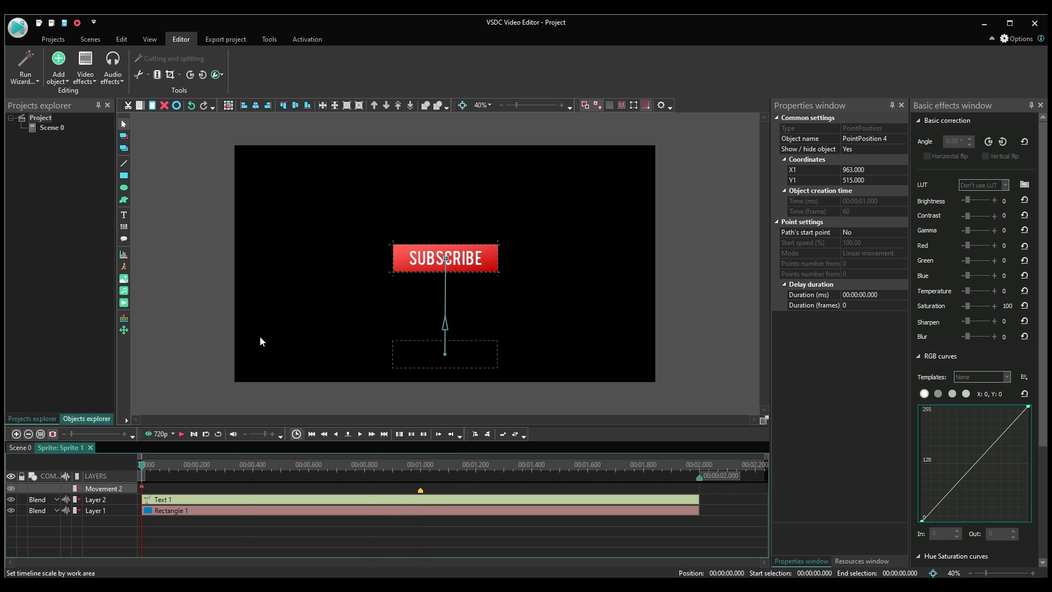
pyautogui.click(410, 467)
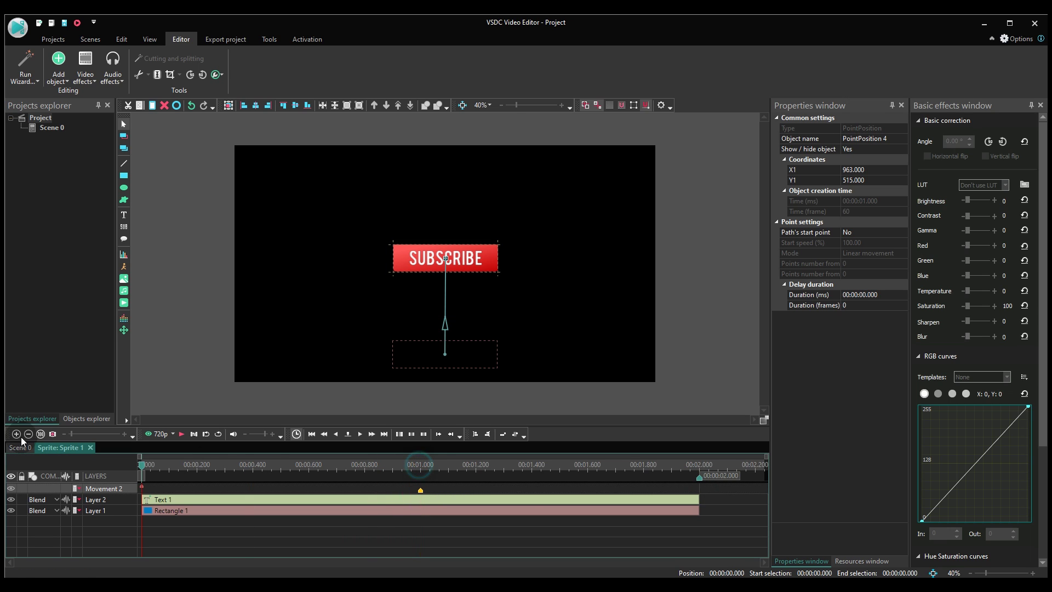
pyautogui.press('space')
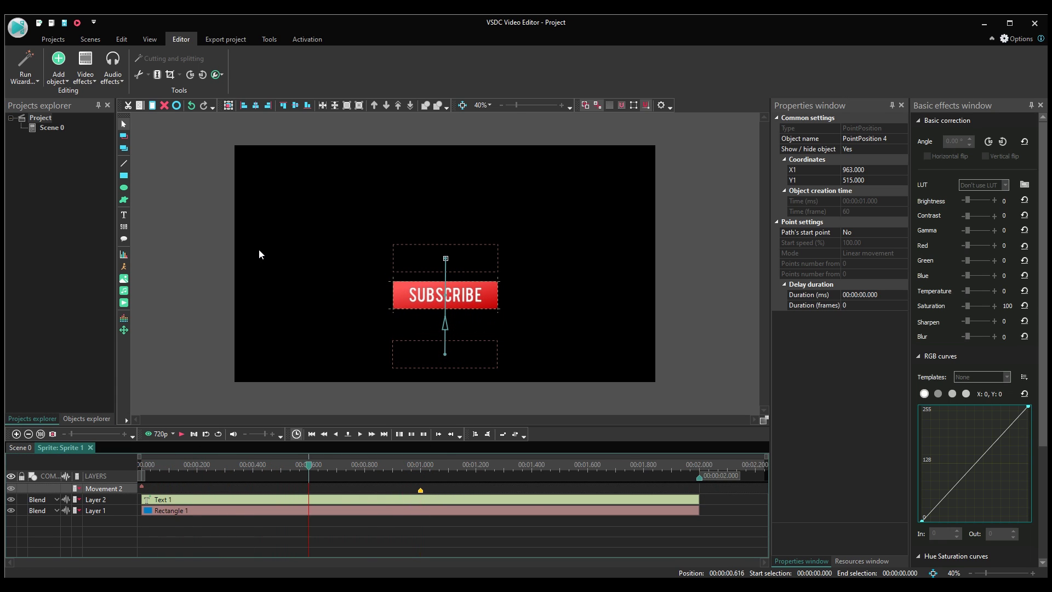
pyautogui.click(417, 496)
# Step: Set the path start point's Start speed to 0% and preview the eased rise
pyautogui.click(143, 489)
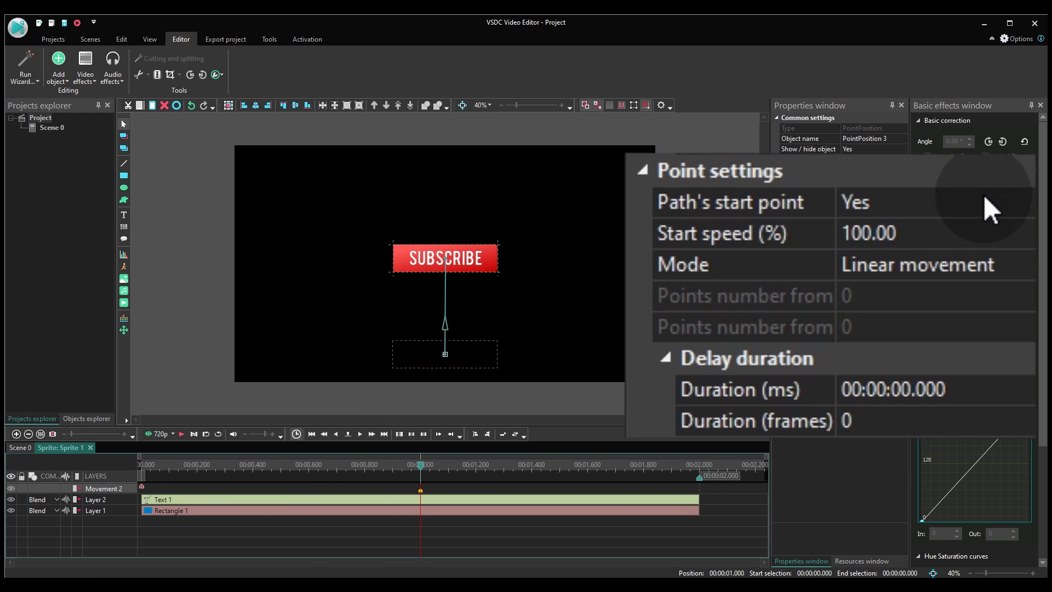
pyautogui.click(984, 196)
pyautogui.click(980, 231)
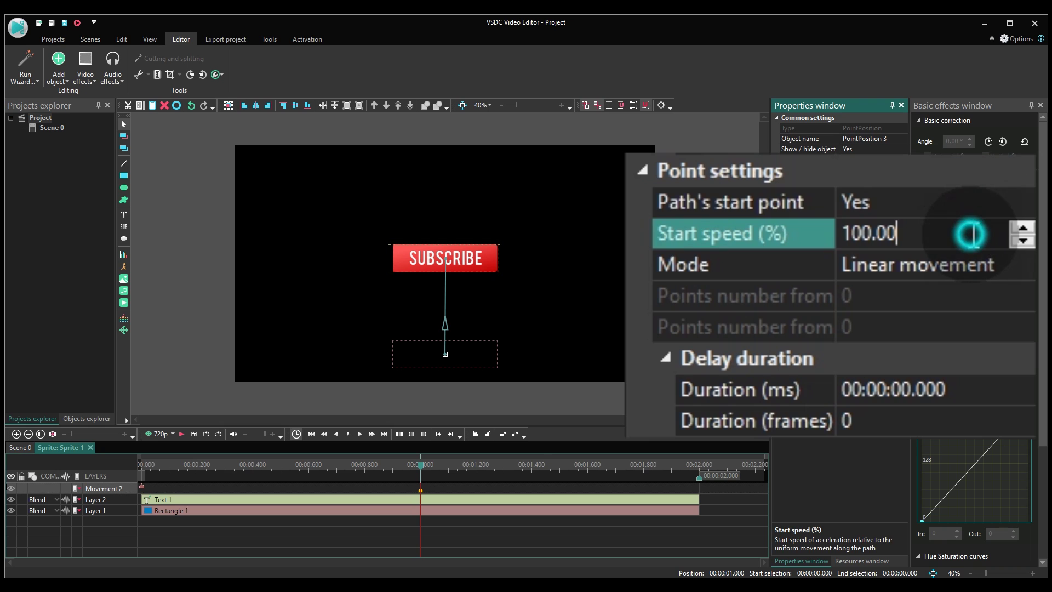
pyautogui.click(971, 230)
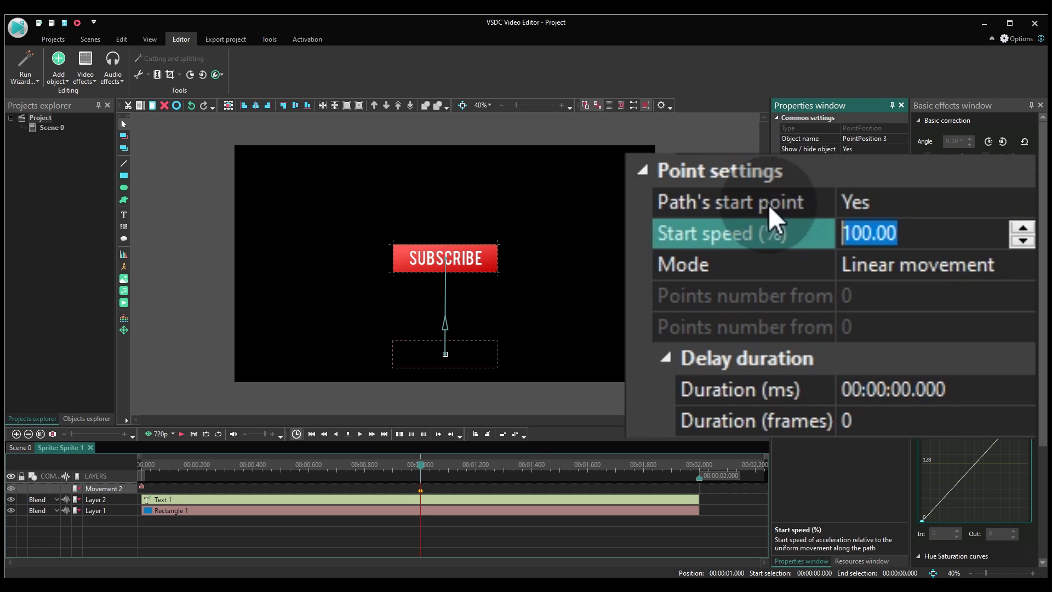
pyautogui.write('0')
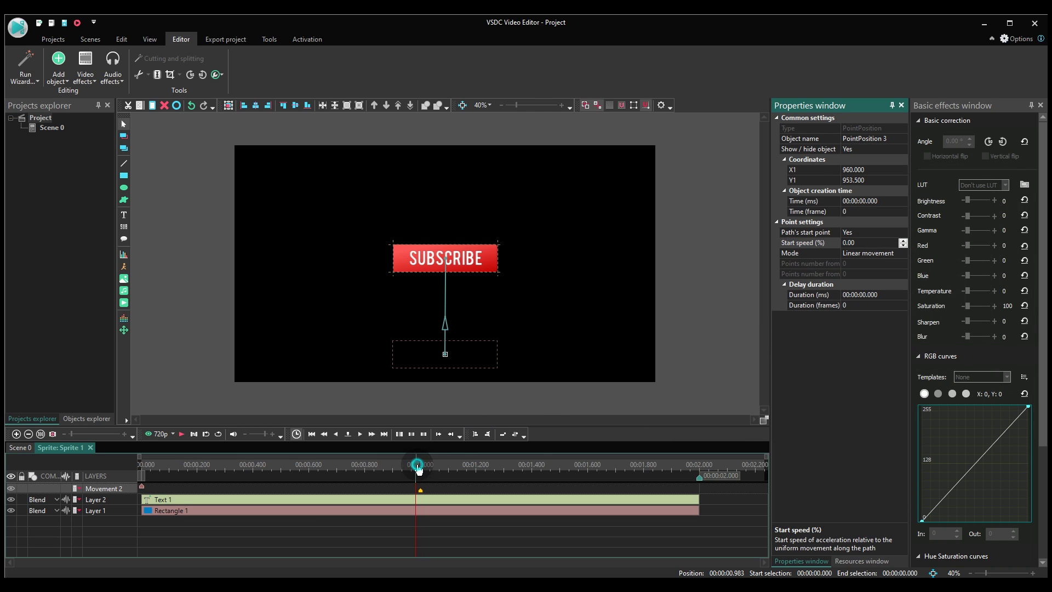
pyautogui.moveTo(412, 469); pyautogui.dragTo(102, 456)
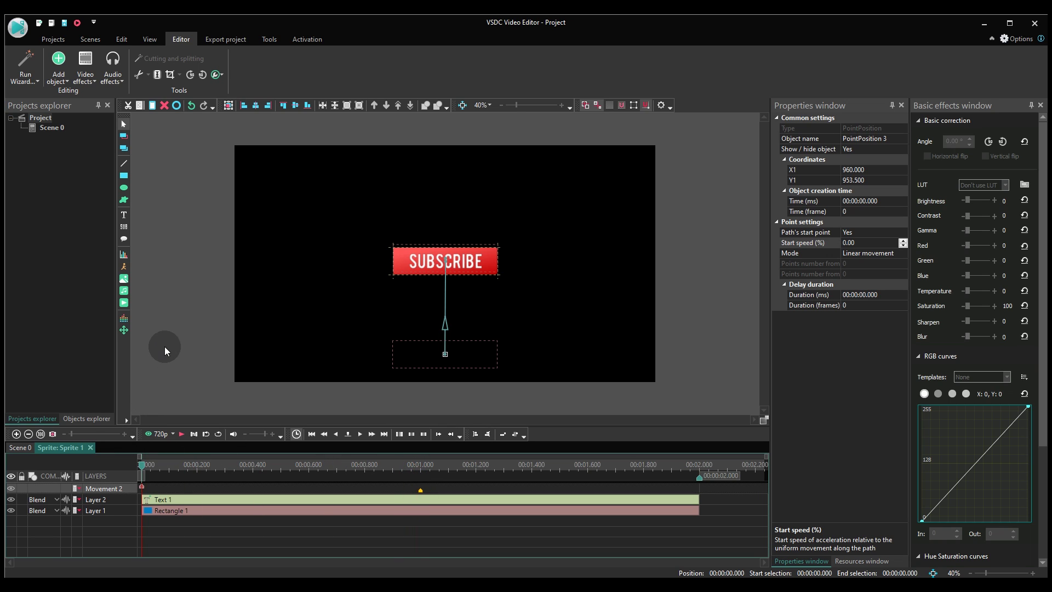
pyautogui.press('space')
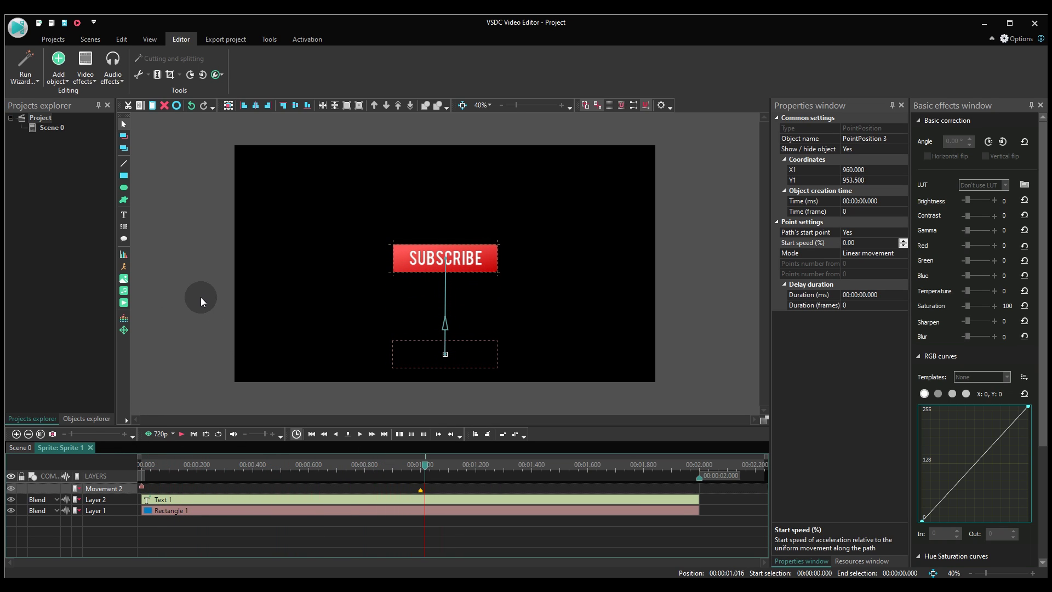
# Step: Add a Transparency Fade In to the button and move the FadeIn 1 layer to the top
pyautogui.click(94, 82)
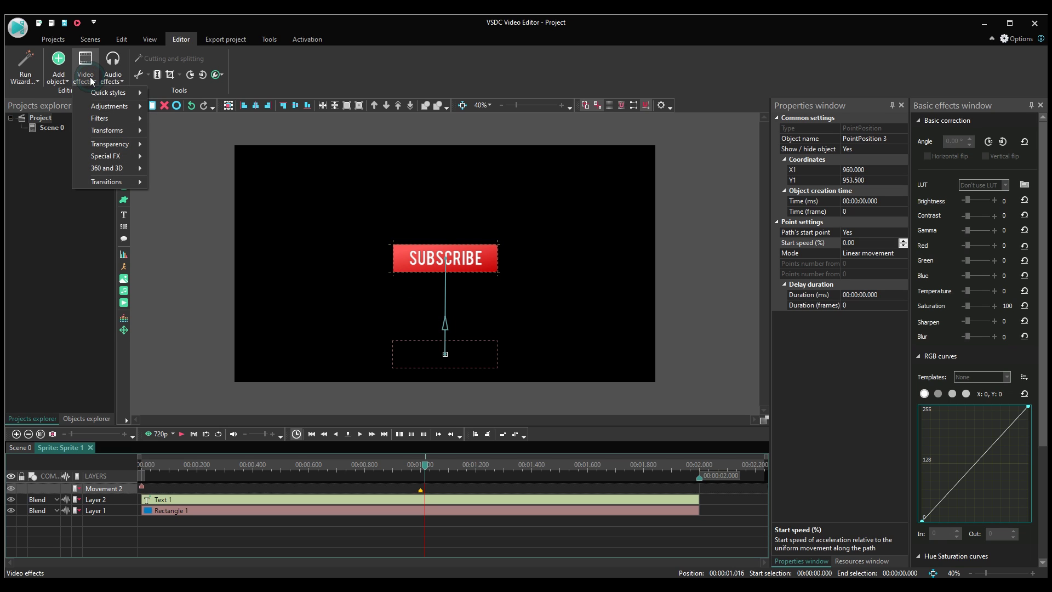
pyautogui.click(119, 145)
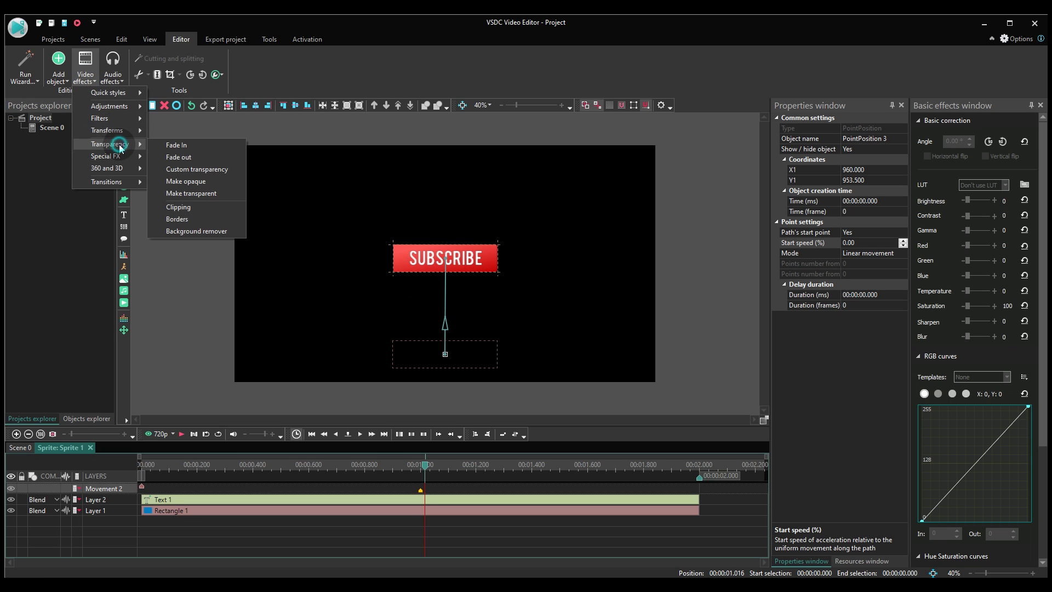
pyautogui.click(171, 146)
pyautogui.press('Return')
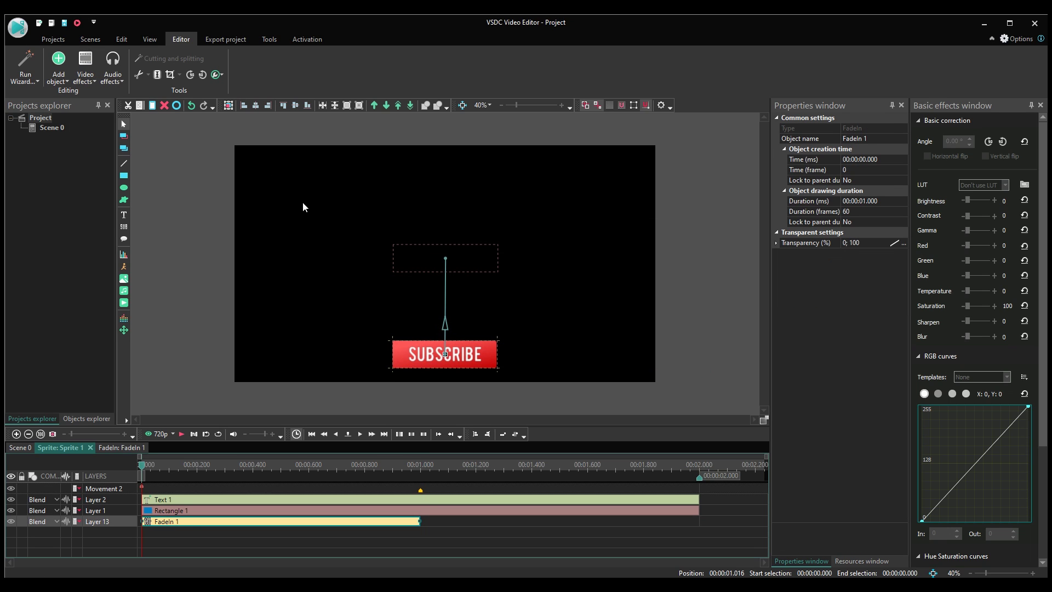
pyautogui.moveTo(93, 521); pyautogui.dragTo(97, 496)
pyautogui.press('space')
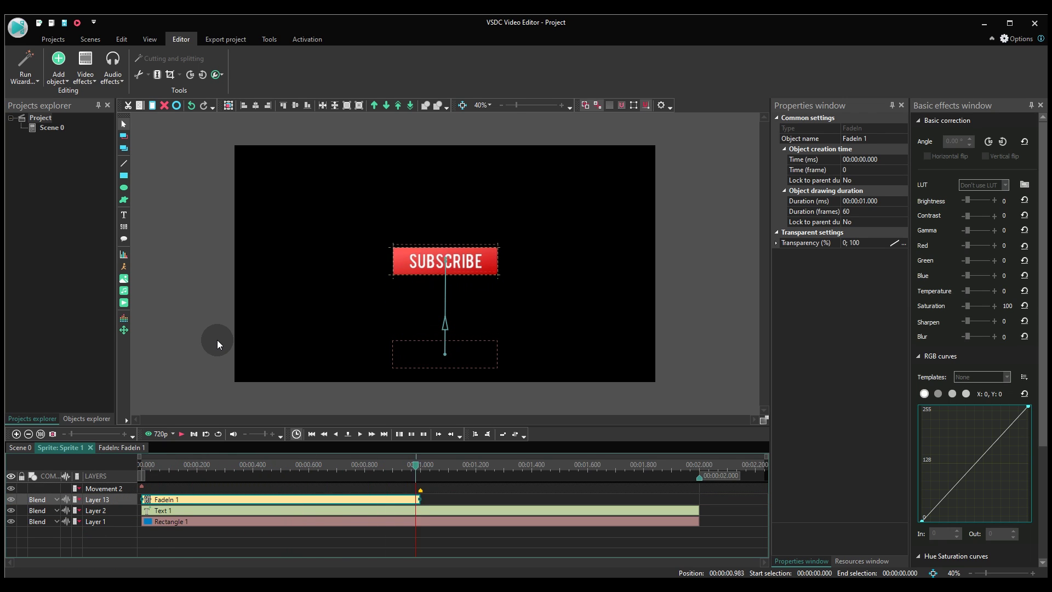
# Step: Trim FadeIn 1 to 0.500 s, preview it, then return to the Scene 0 timeline
pyautogui.click(417, 503)
pyautogui.moveTo(417, 503); pyautogui.dragTo(280, 499)
pyautogui.moveTo(266, 465); pyautogui.dragTo(244, 465)
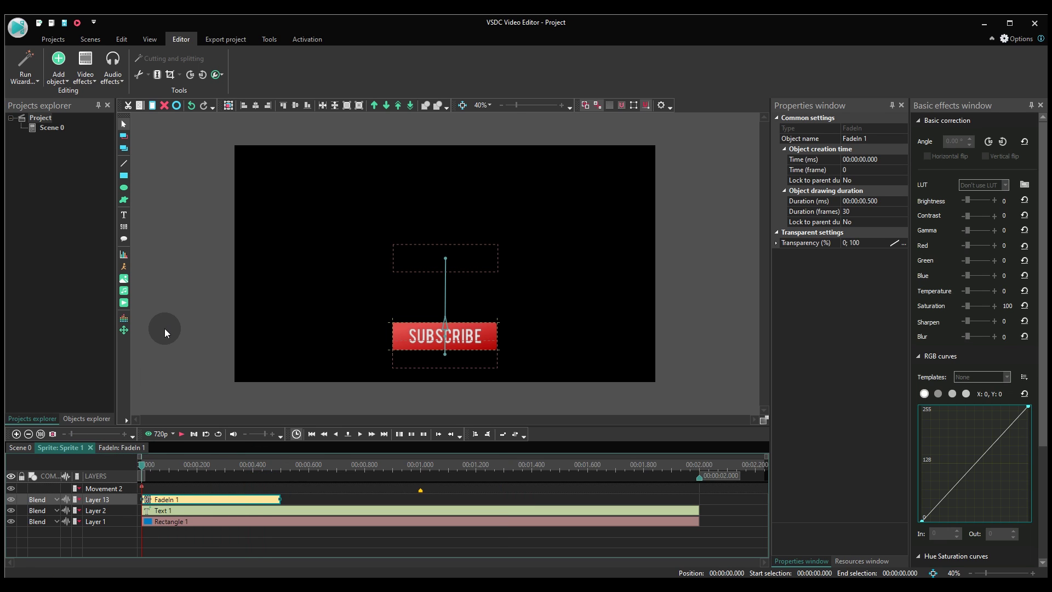
pyautogui.press('space')
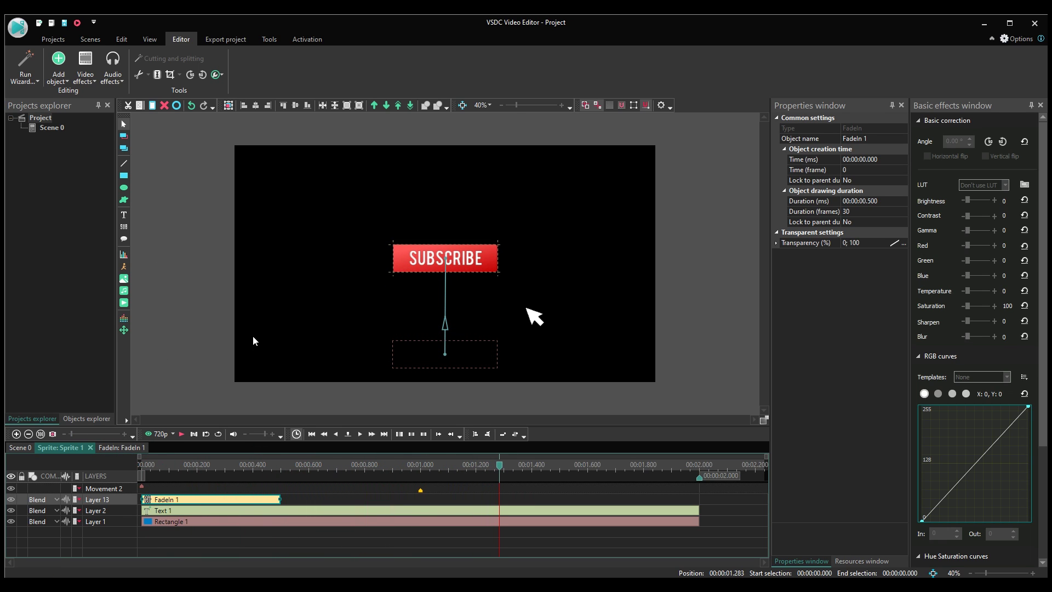
pyautogui.click(21, 446)
pyautogui.moveTo(274, 464); pyautogui.dragTo(297, 461)
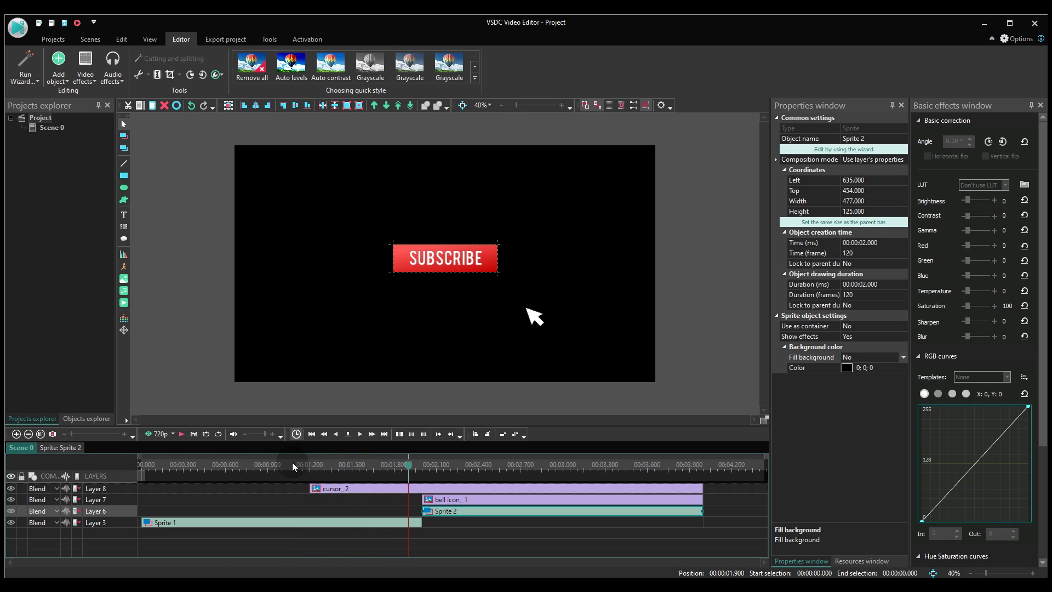
# Step: Add a Movement to cursor_2 with a path point on the SUBSCRIBE button and start speed 0
pyautogui.click(333, 492)
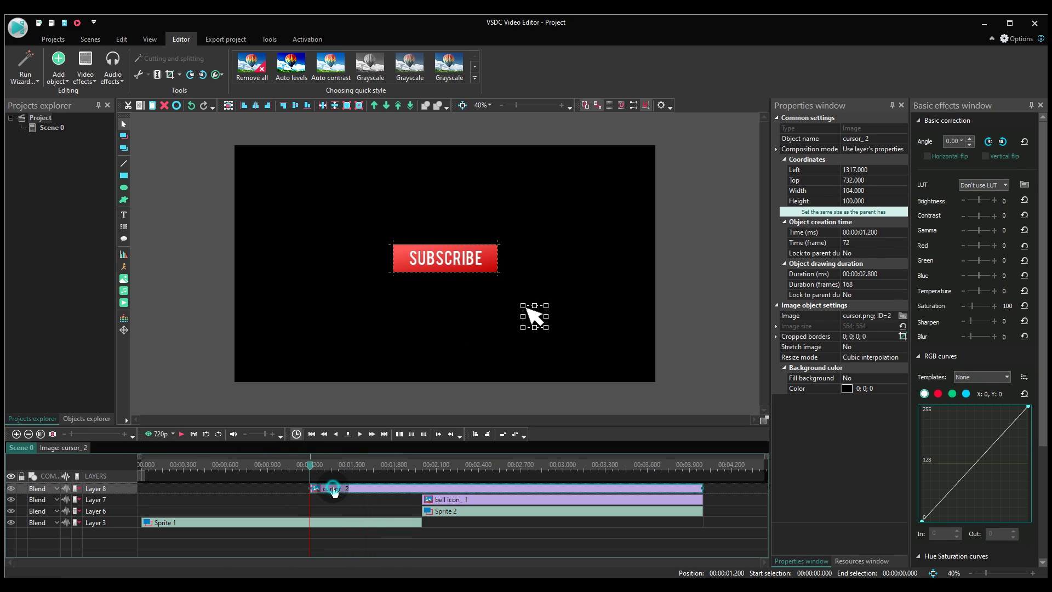
pyautogui.doubleClick(346, 490)
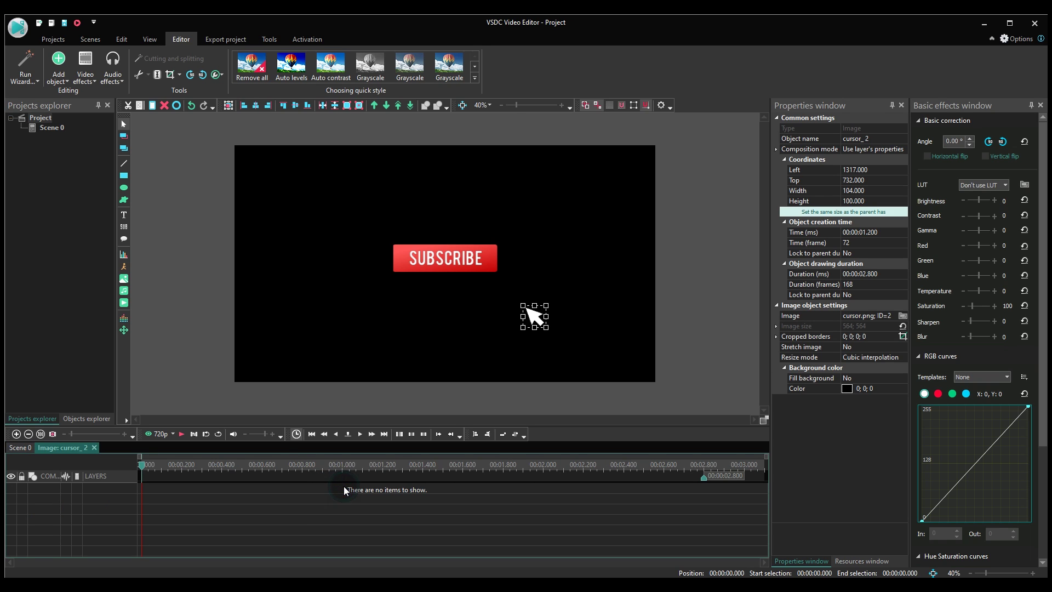
pyautogui.click(124, 329)
pyautogui.press('Return')
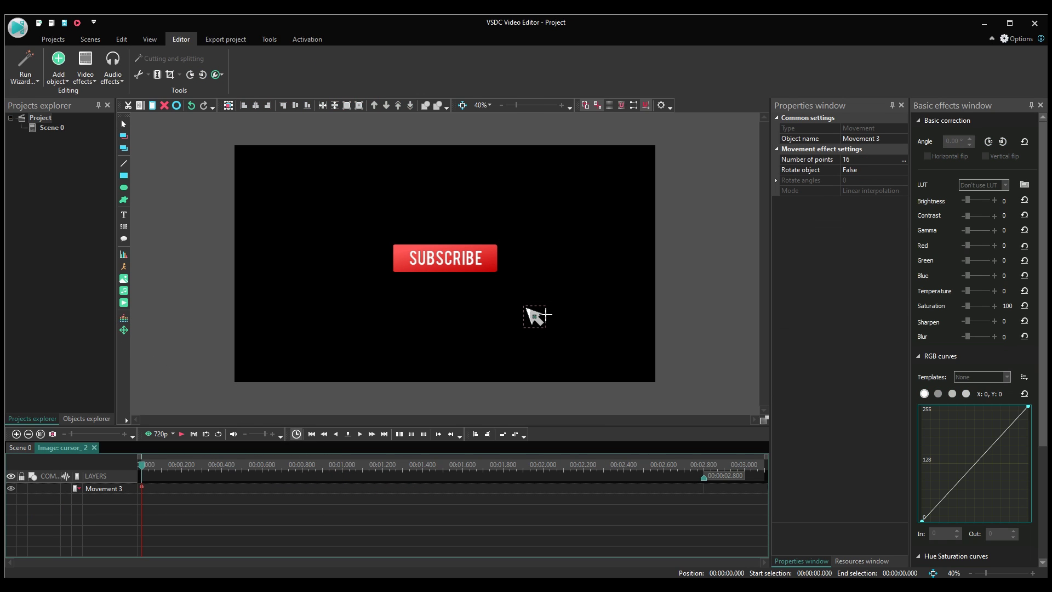
pyautogui.moveTo(535, 317); pyautogui.dragTo(468, 269)
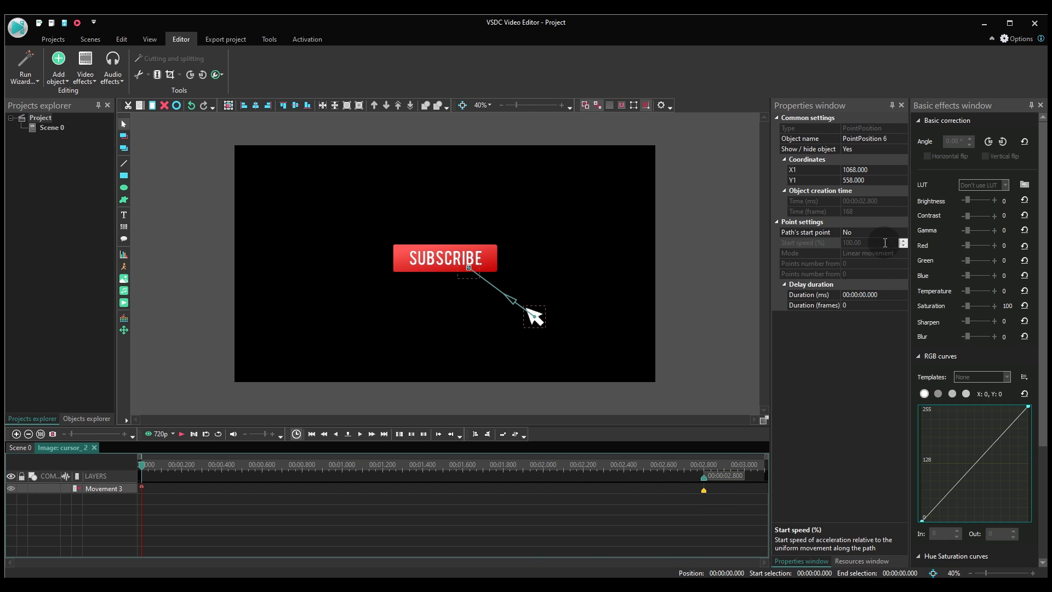
pyautogui.doubleClick(899, 231)
pyautogui.click(811, 244)
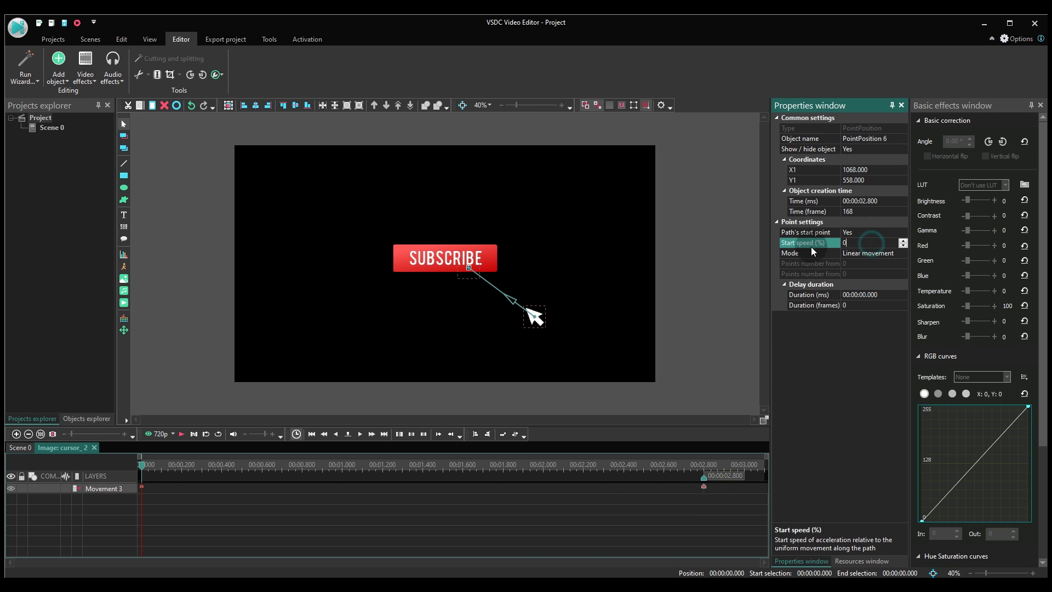
pyautogui.click(141, 486)
pyautogui.click(745, 325)
pyautogui.click(868, 243)
# Step: Retime the cursor to reach the button just before 1 second, and preview
pyautogui.moveTo(703, 486); pyautogui.dragTo(342, 487)
pyautogui.press('space')
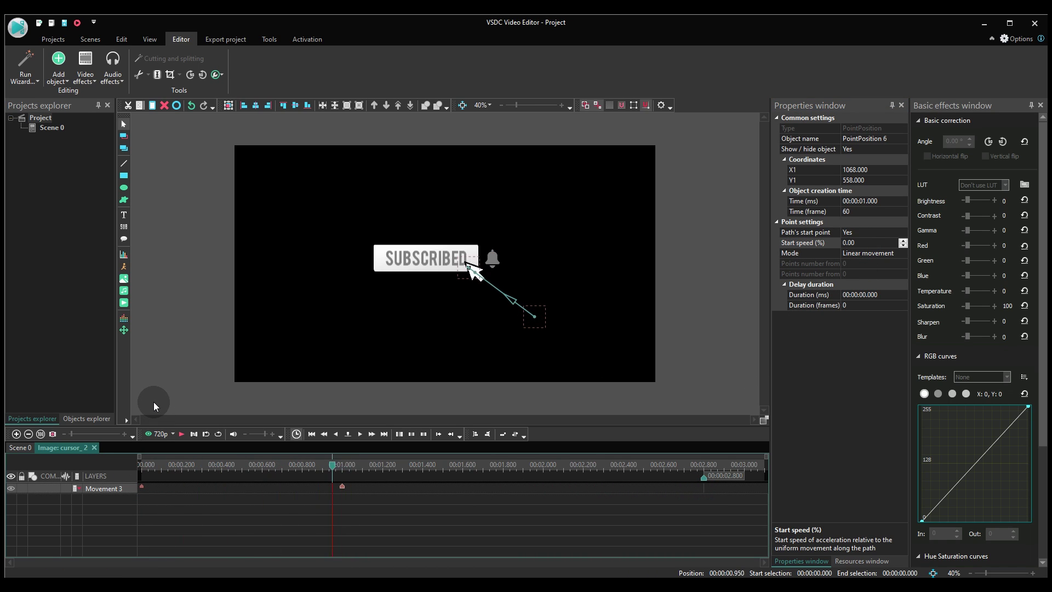
pyautogui.moveTo(343, 485); pyautogui.dragTo(279, 494)
pyautogui.press('space')
# Step: Add a new segment point that holds the cursor on the button until 1.2 s
pyautogui.click(149, 331)
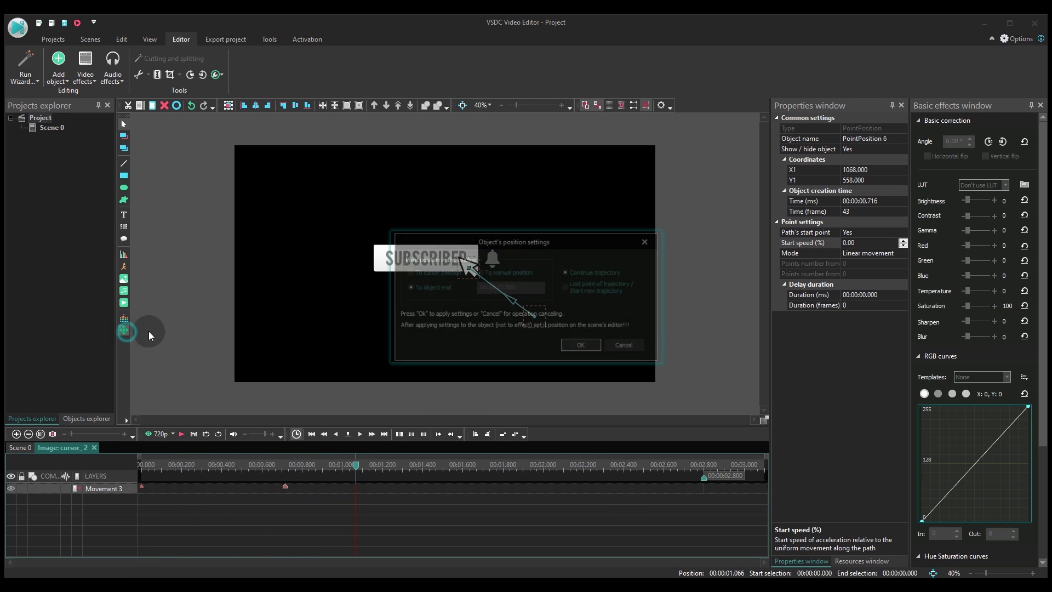
pyautogui.click(576, 342)
pyautogui.click(703, 489)
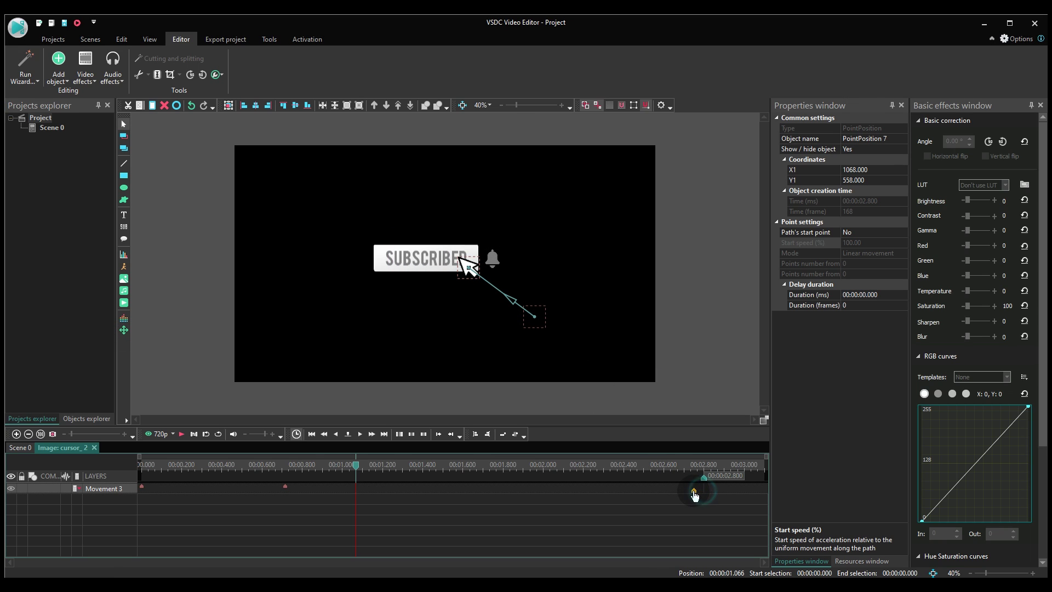
pyautogui.click(901, 232)
pyautogui.click(850, 242)
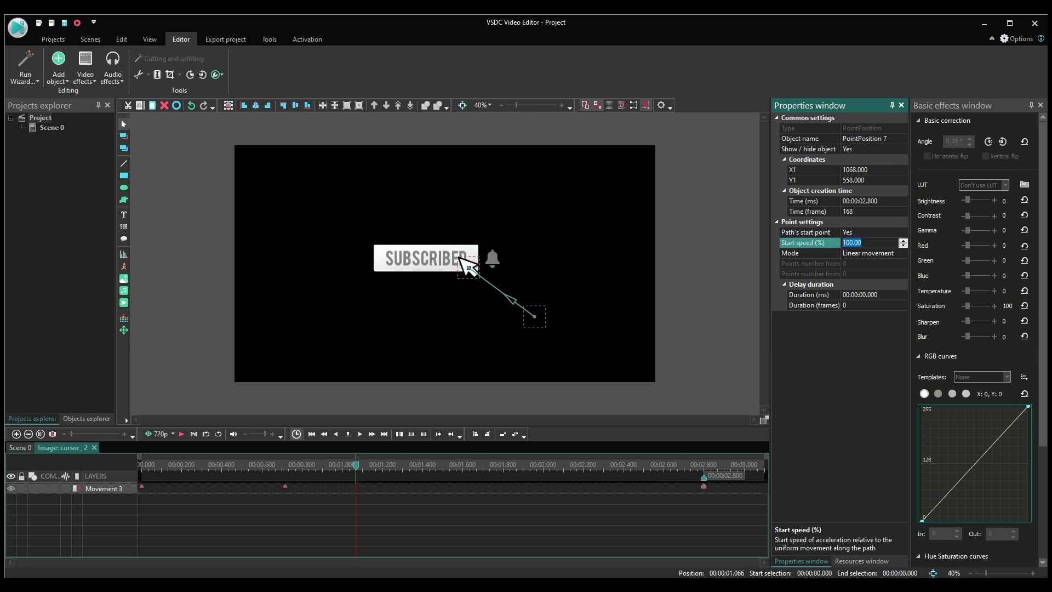
pyautogui.moveTo(713, 486)
pyautogui.mouseDown()
pyautogui.moveTo(364, 486)
pyautogui.moveTo(382, 487)
pyautogui.mouseUp()
# Step: Add a path point on the bell icon so the cursor reaches it at 1.6 s
pyautogui.click(210, 367)
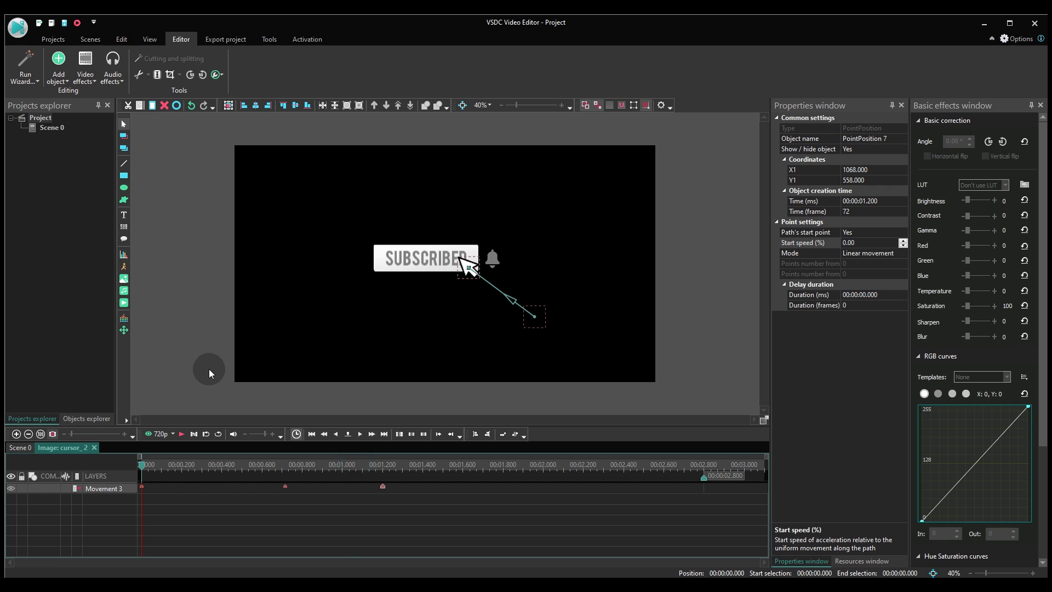
pyautogui.click(502, 265)
pyautogui.press('Return')
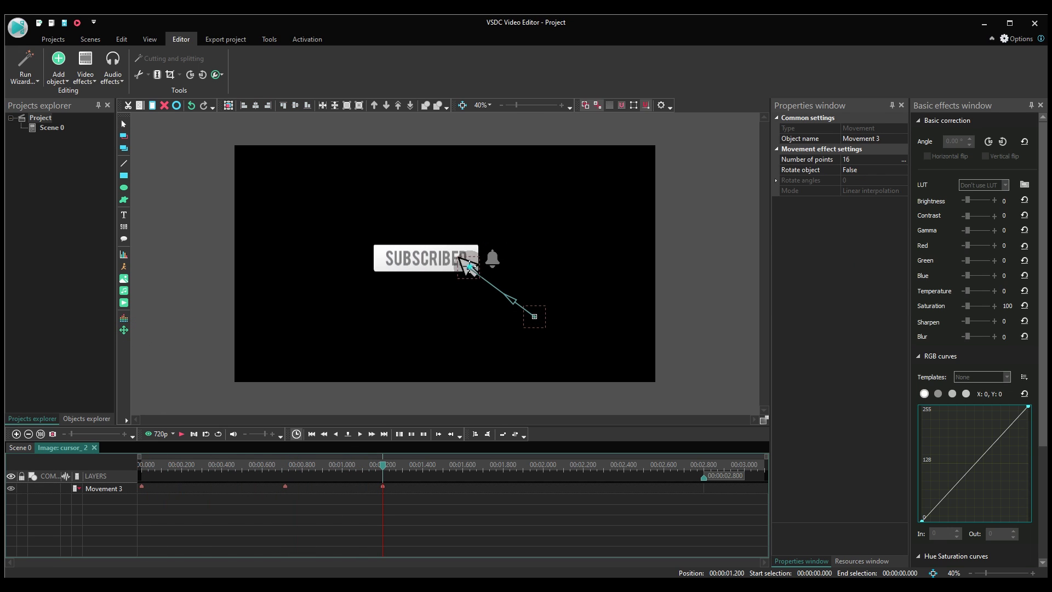
pyautogui.click(898, 232)
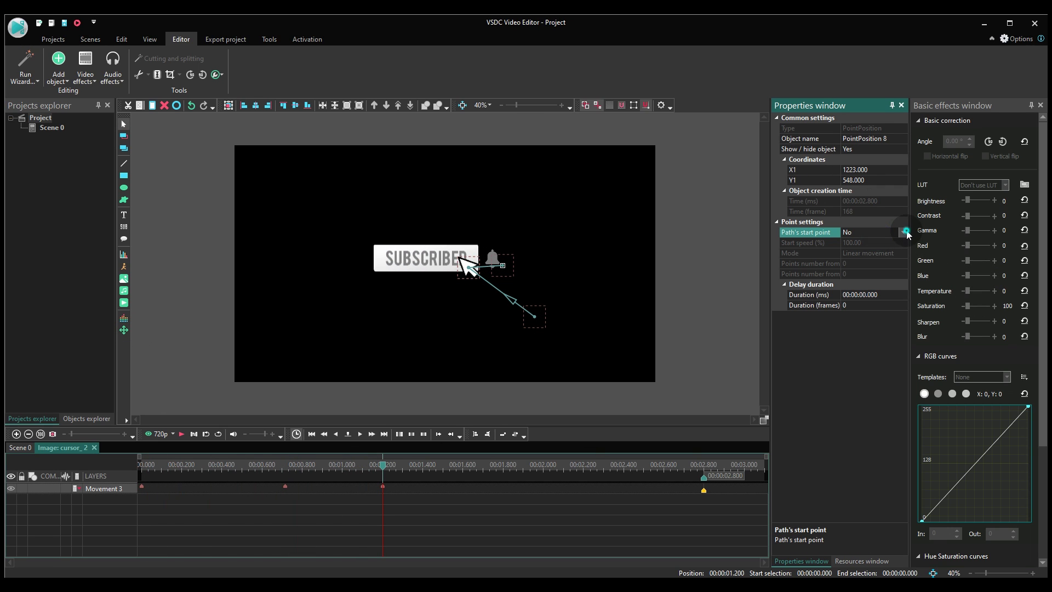
pyautogui.click(879, 245)
pyautogui.moveTo(703, 485); pyautogui.dragTo(463, 486)
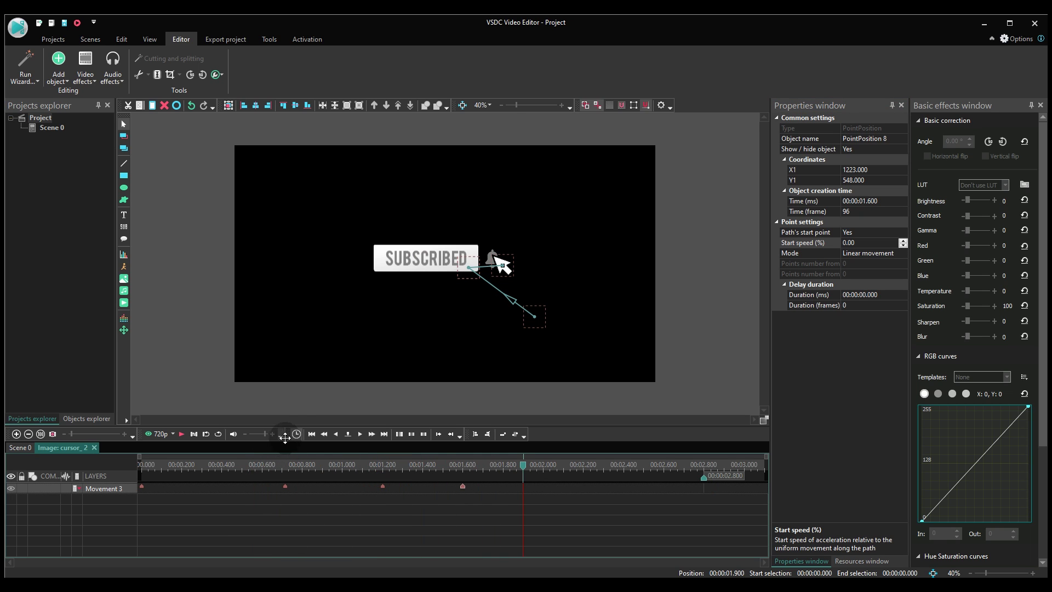
# Step: Add another bell point starting a new segment, holding the cursor there until 2 seconds
pyautogui.click(354, 342)
pyautogui.press('Escape')
pyautogui.click(503, 266)
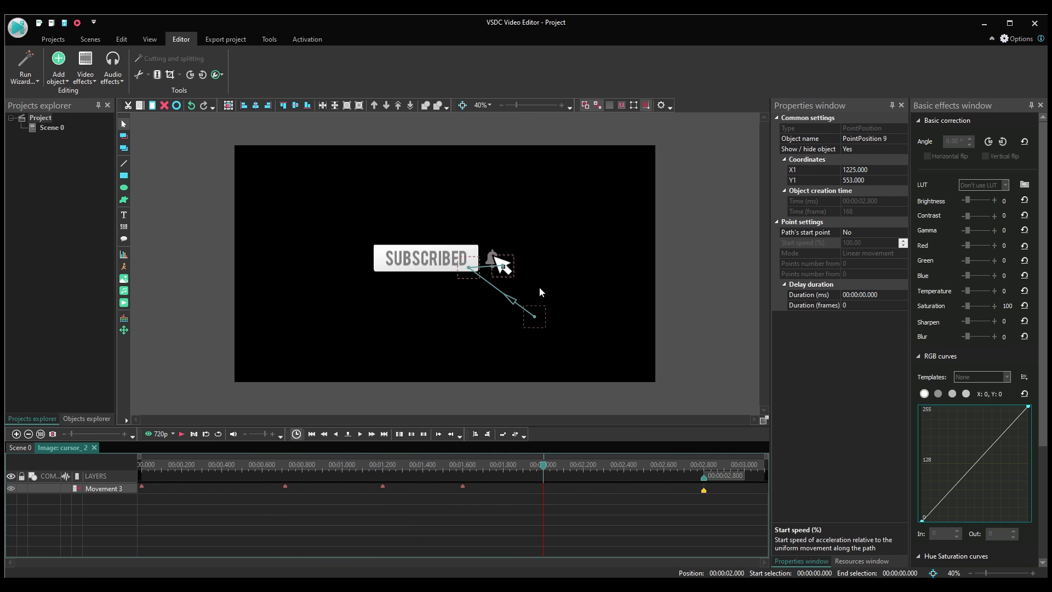
pyautogui.click(877, 232)
pyautogui.click(903, 232)
pyautogui.click(890, 242)
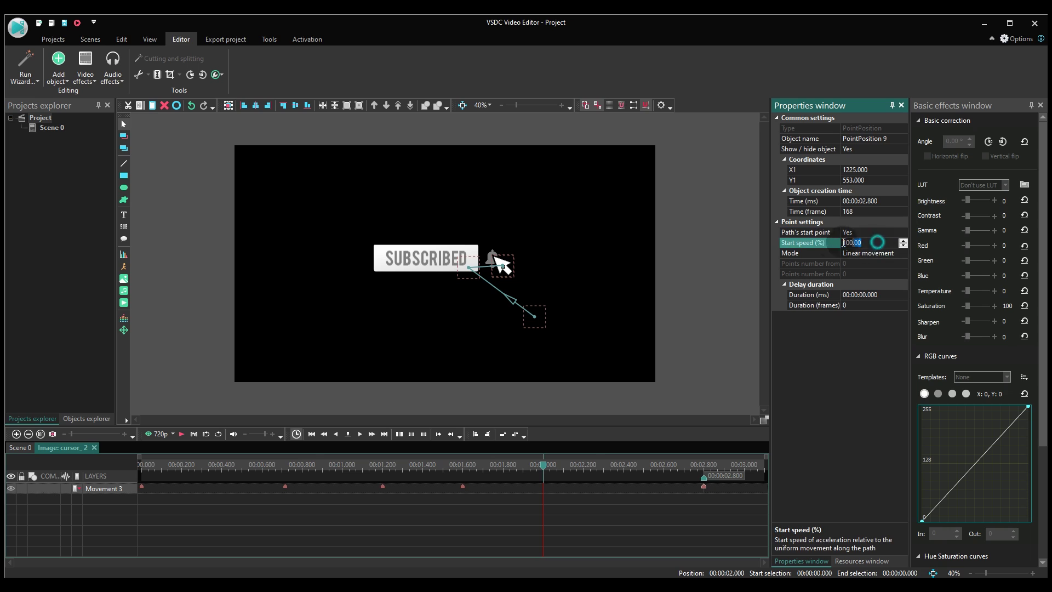
pyautogui.moveTo(699, 490); pyautogui.dragTo(545, 489)
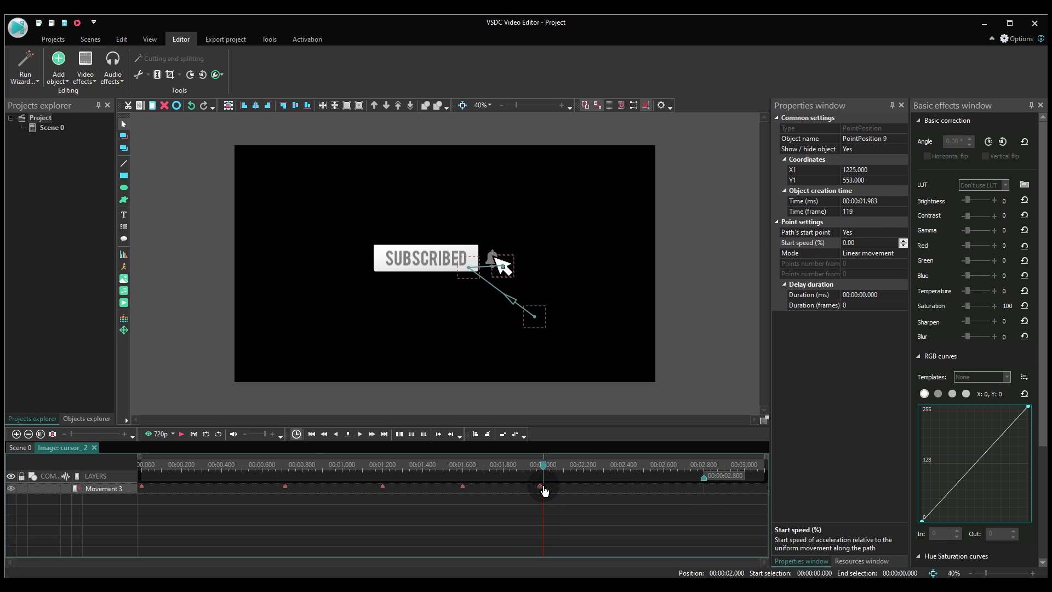
# Step: Add a final path point back at the cursor's starting spot and preview the animation
pyautogui.click(124, 329)
pyautogui.click(578, 345)
pyautogui.click(533, 315)
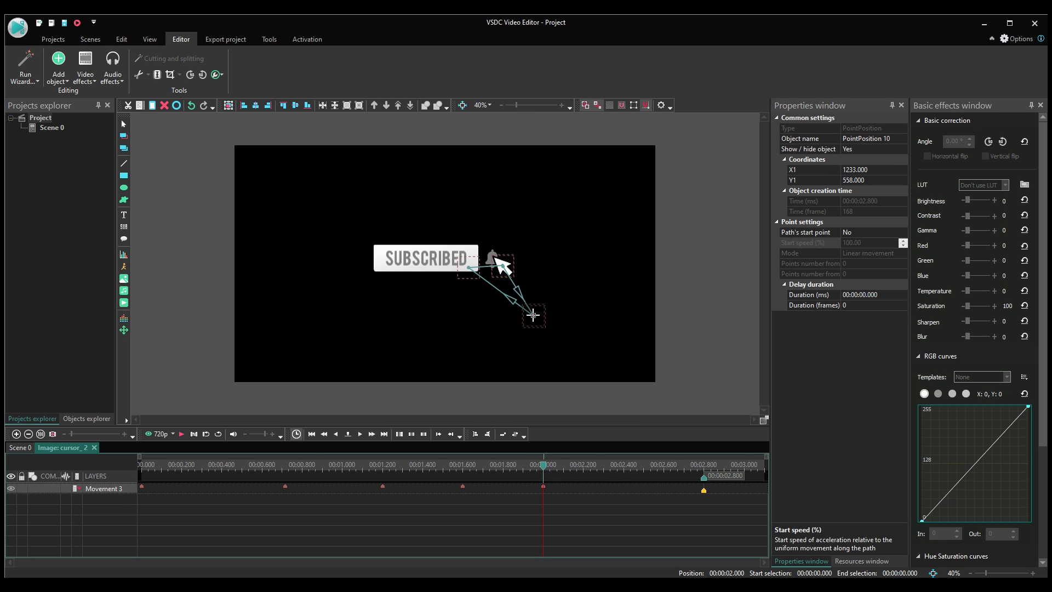
pyautogui.press('space')
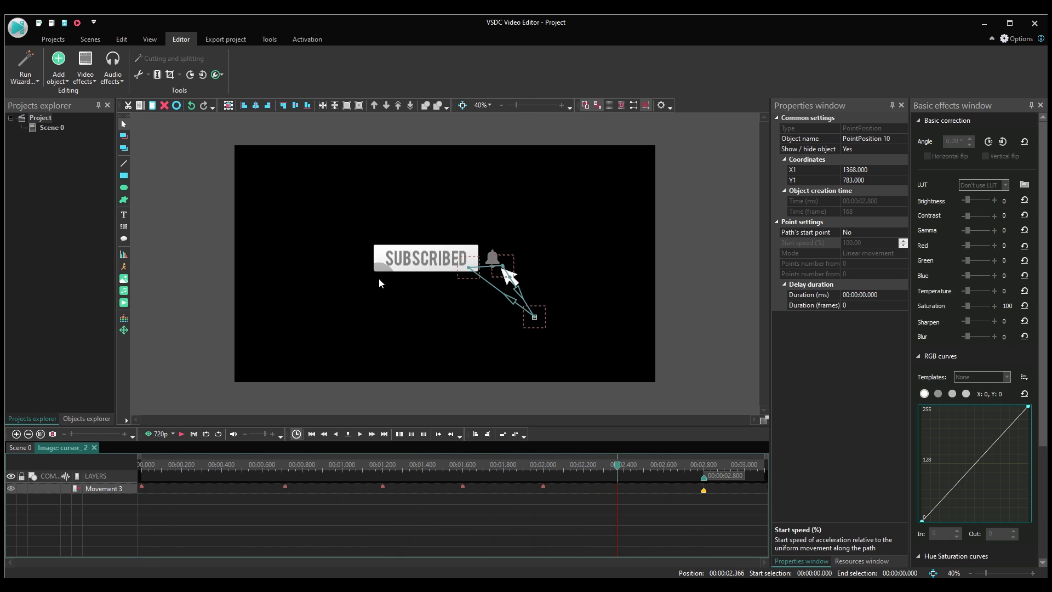
pyautogui.press('space')
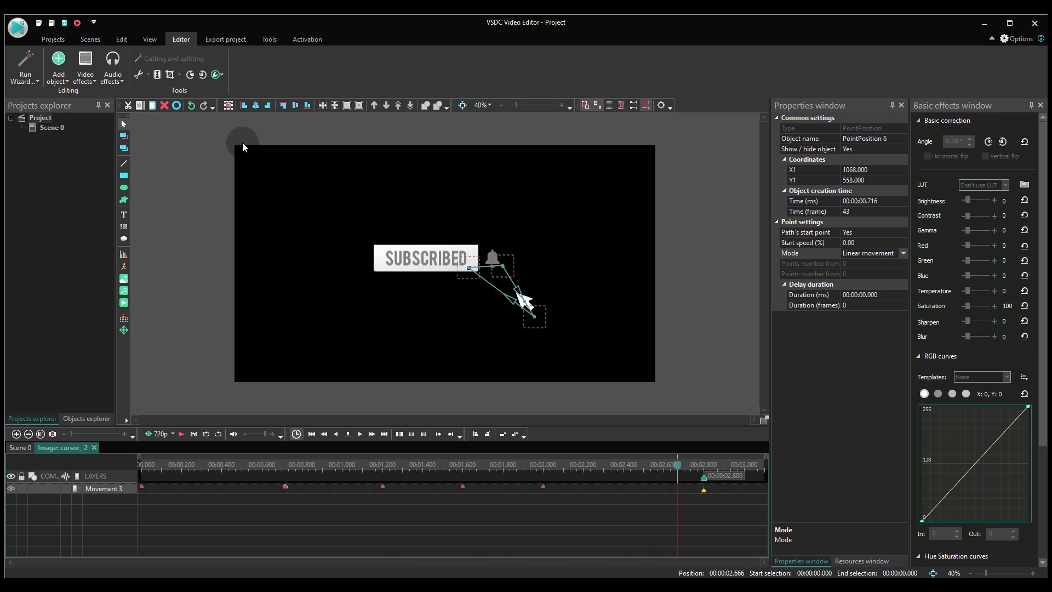
pyautogui.click(85, 80)
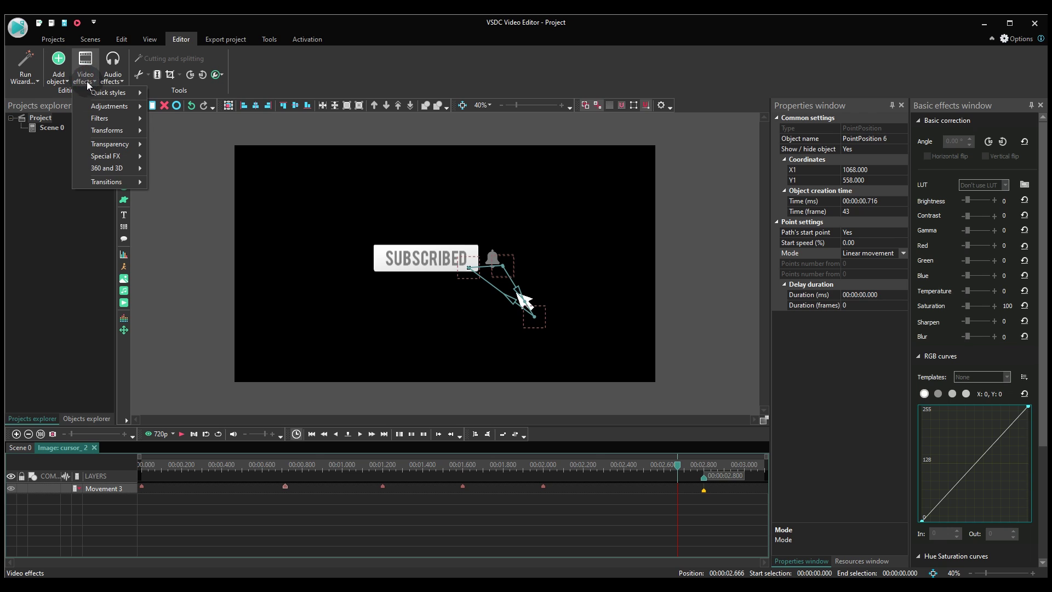
# Step: Add a Fade in to cursor_2 and shorten it to 0.4 seconds
pyautogui.moveTo(112, 144)
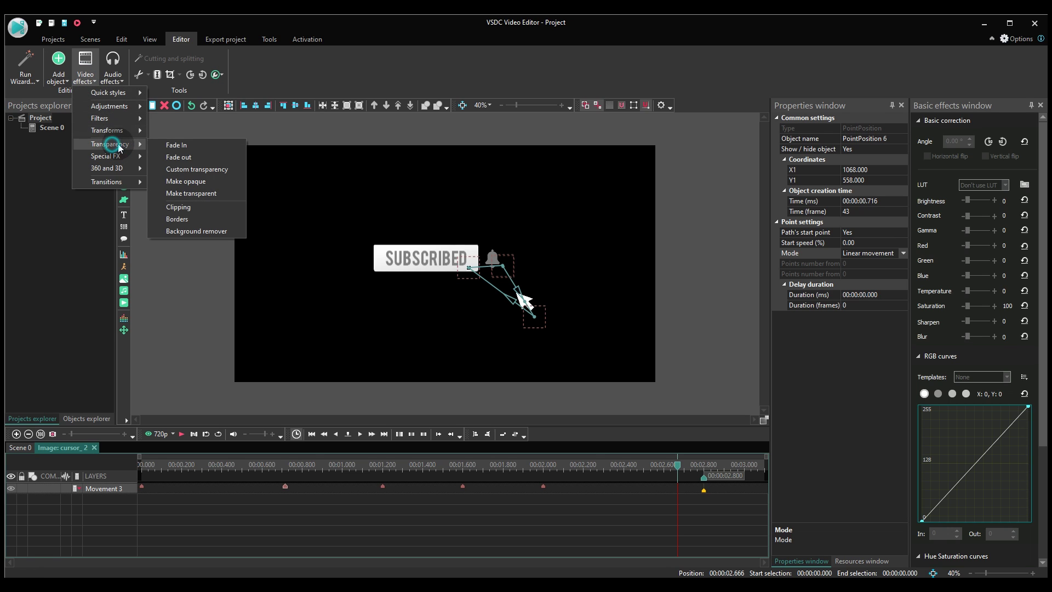
pyautogui.click(174, 144)
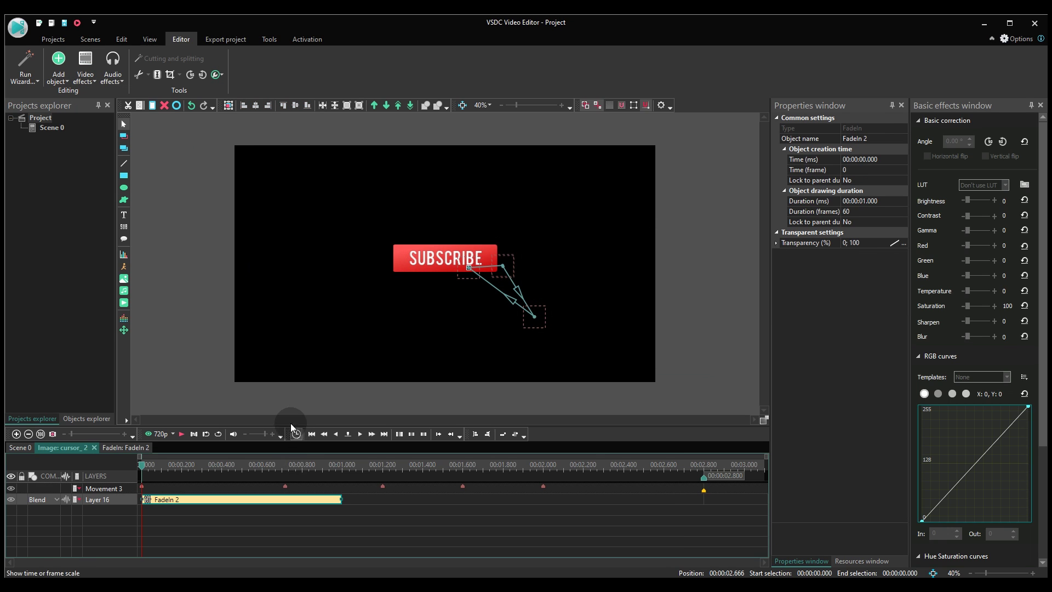
pyautogui.click(337, 499)
pyautogui.moveTo(344, 504); pyautogui.dragTo(221, 501)
# Step: Add a Fade out covering the cursor's last 0.416 s and return to Scene 0
pyautogui.click(85, 79)
pyautogui.moveTo(110, 144)
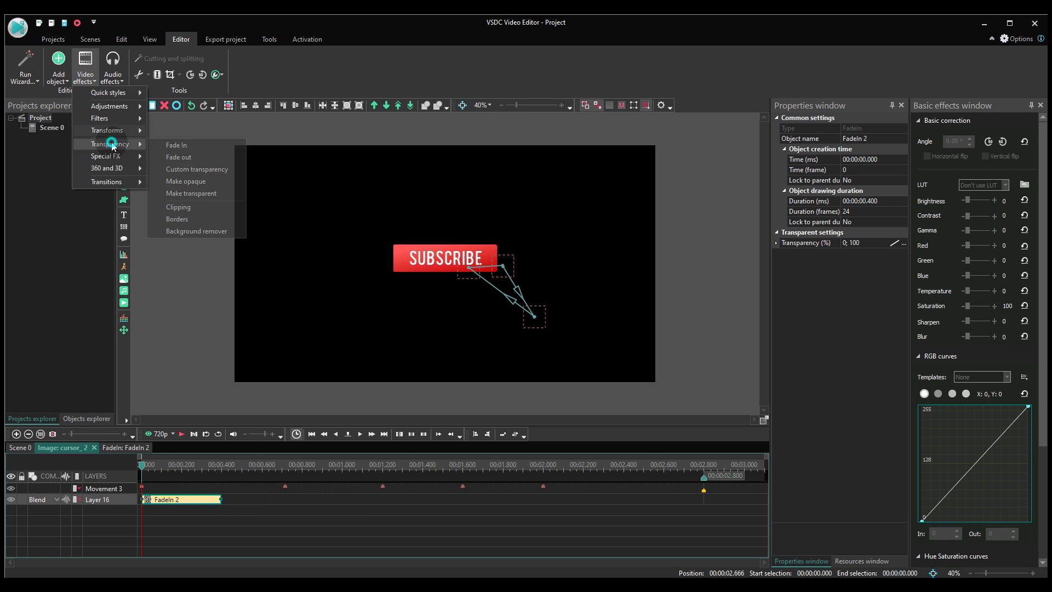
pyautogui.click(176, 157)
pyautogui.press('Return')
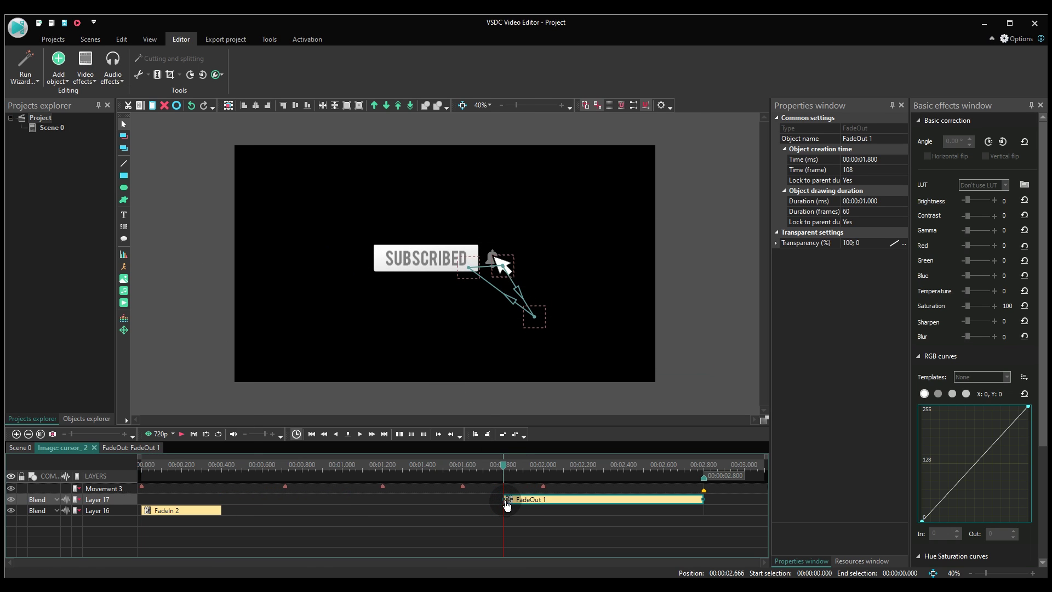
pyautogui.moveTo(507, 505); pyautogui.dragTo(622, 501)
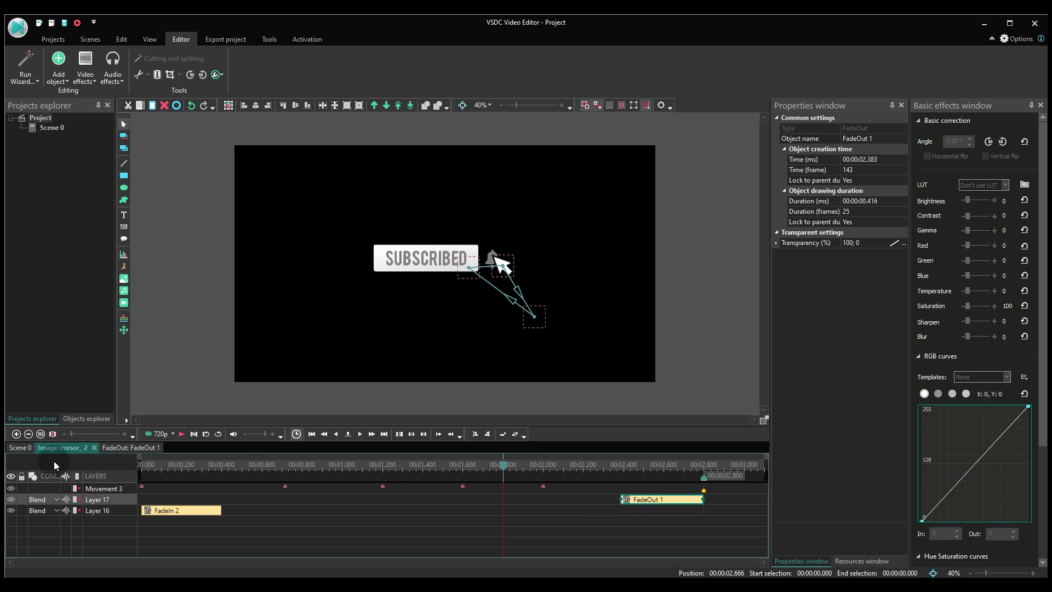
pyautogui.click(27, 449)
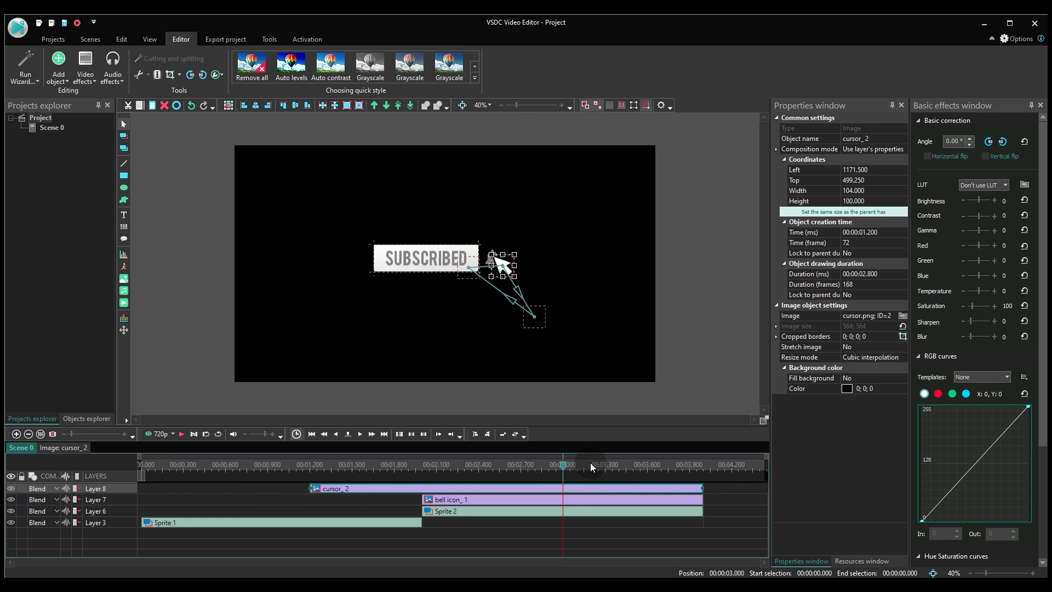
# Step: Preview the animation, then shift the bell icon and Sprite 2 clips earlier to overlap Sprite 1's end
pyautogui.moveTo(563, 469); pyautogui.dragTo(125, 416)
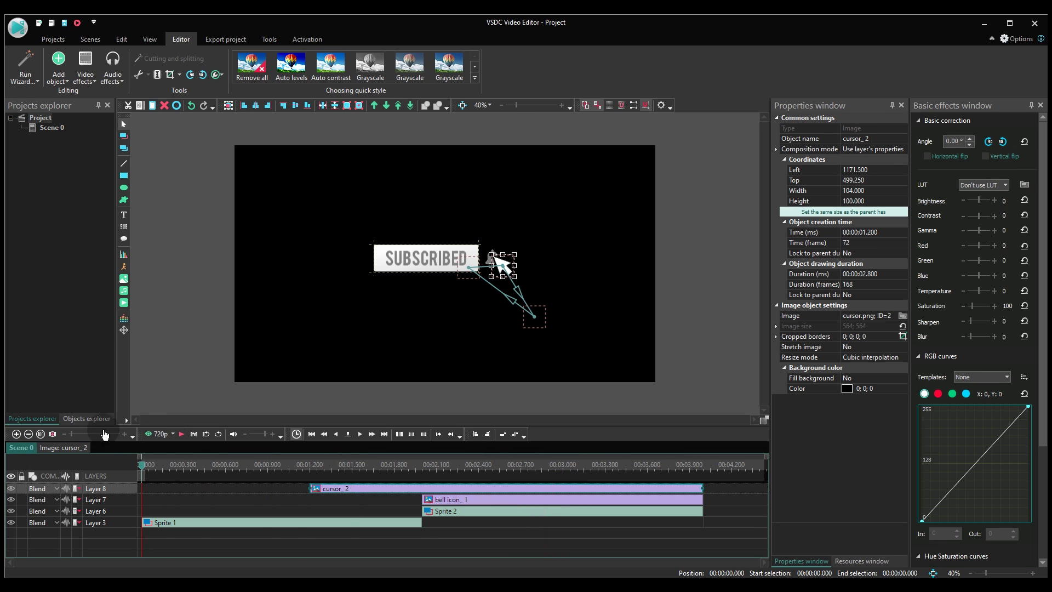
pyautogui.press('space')
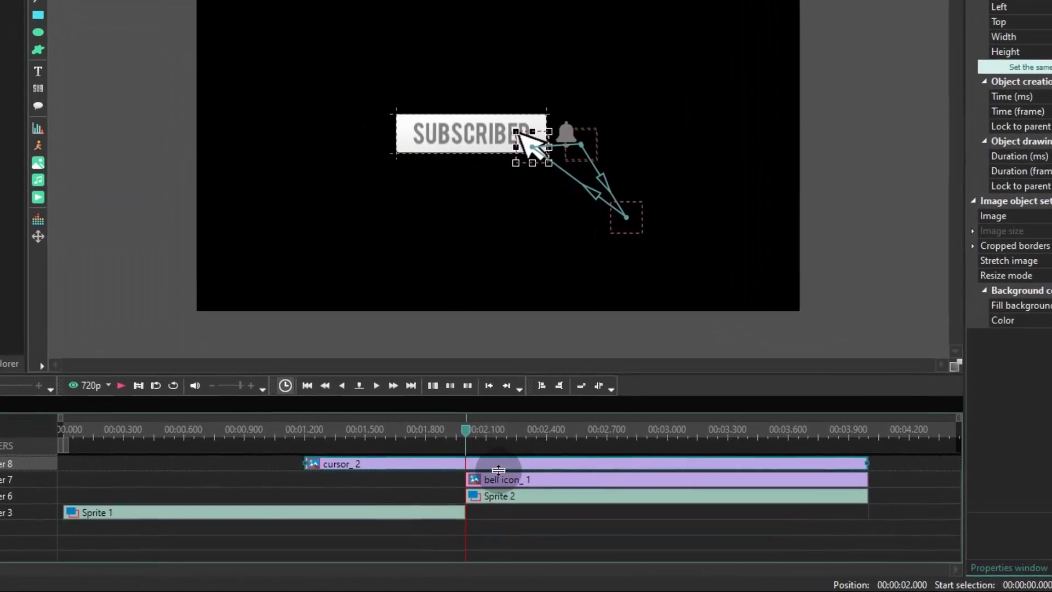
pyautogui.keyDown('ctrl'); pyautogui.click(506, 480); pyautogui.keyUp('ctrl')
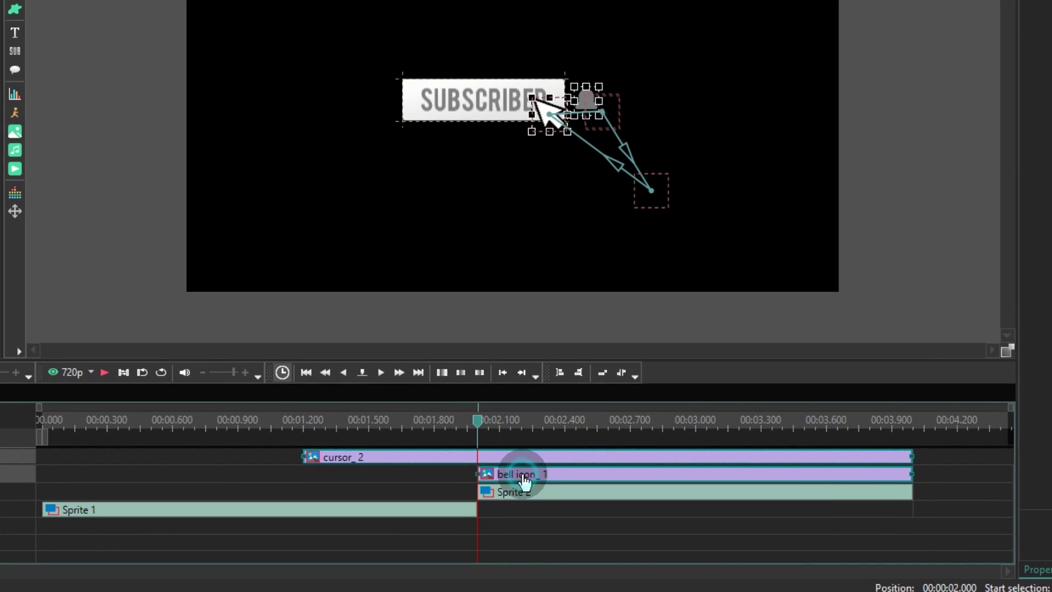
pyautogui.keyDown('ctrl'); pyautogui.click(497, 496); pyautogui.keyUp('ctrl')
pyautogui.moveTo(566, 477); pyautogui.dragTo(526, 477)
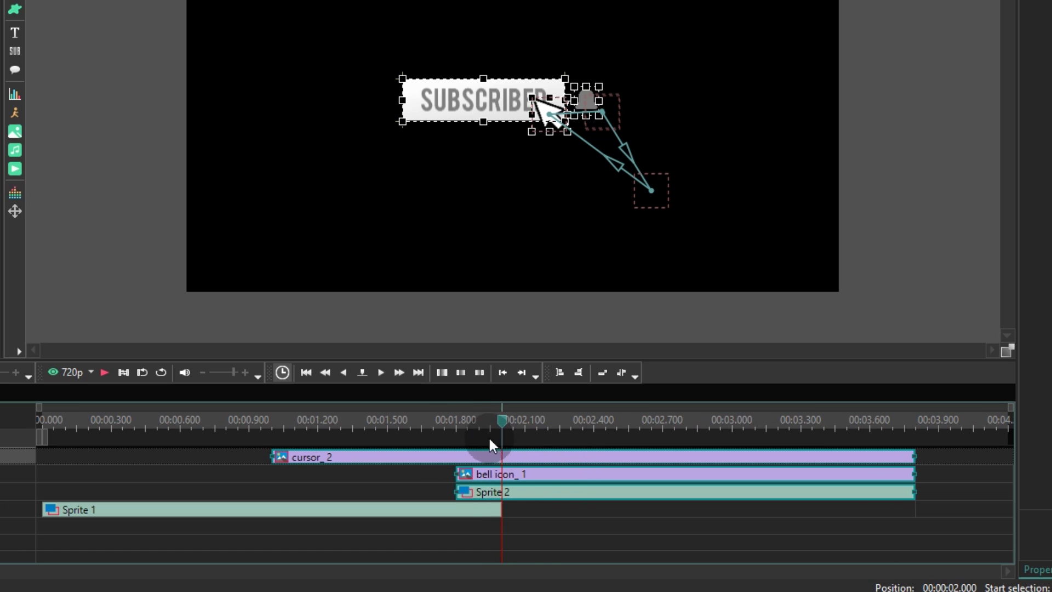
# Step: Scrub to 1.95 s, deselect everything, and open Sprite 1's inner layers
pyautogui.moveTo(448, 426); pyautogui.dragTo(490, 420)
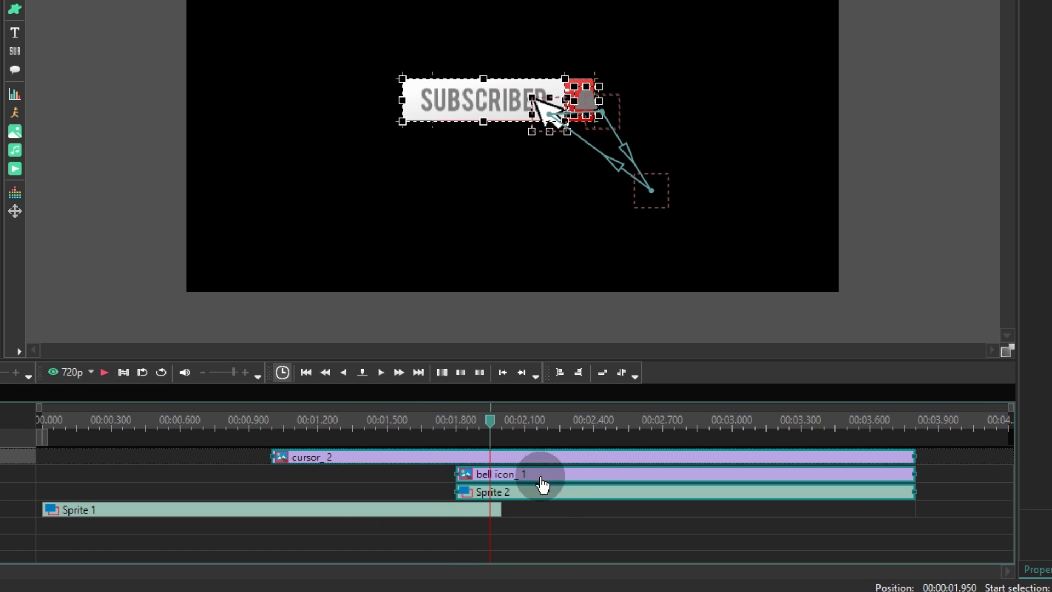
pyautogui.click(544, 516)
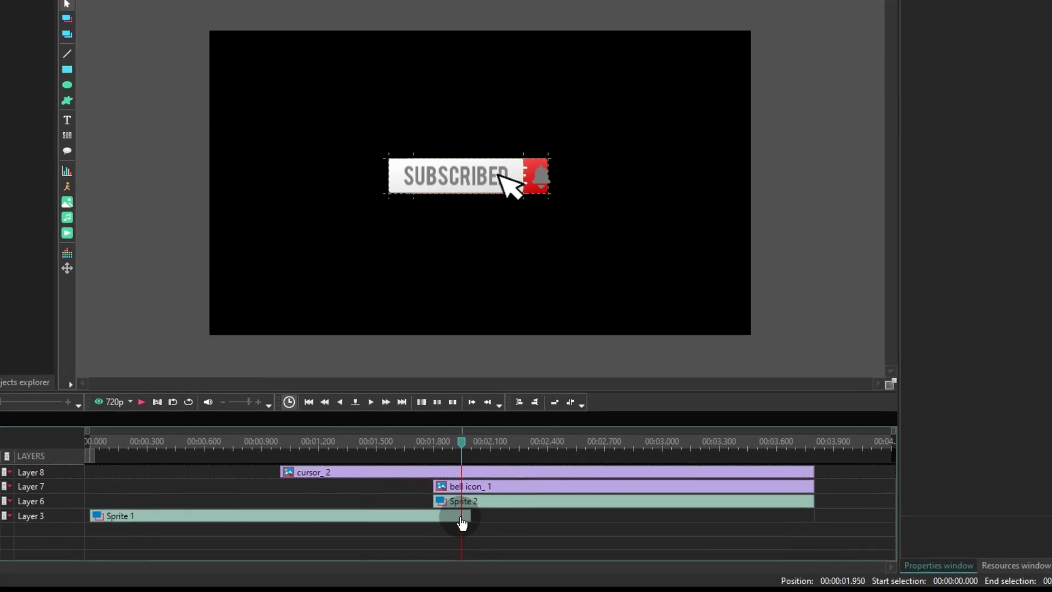
pyautogui.doubleClick(495, 510)
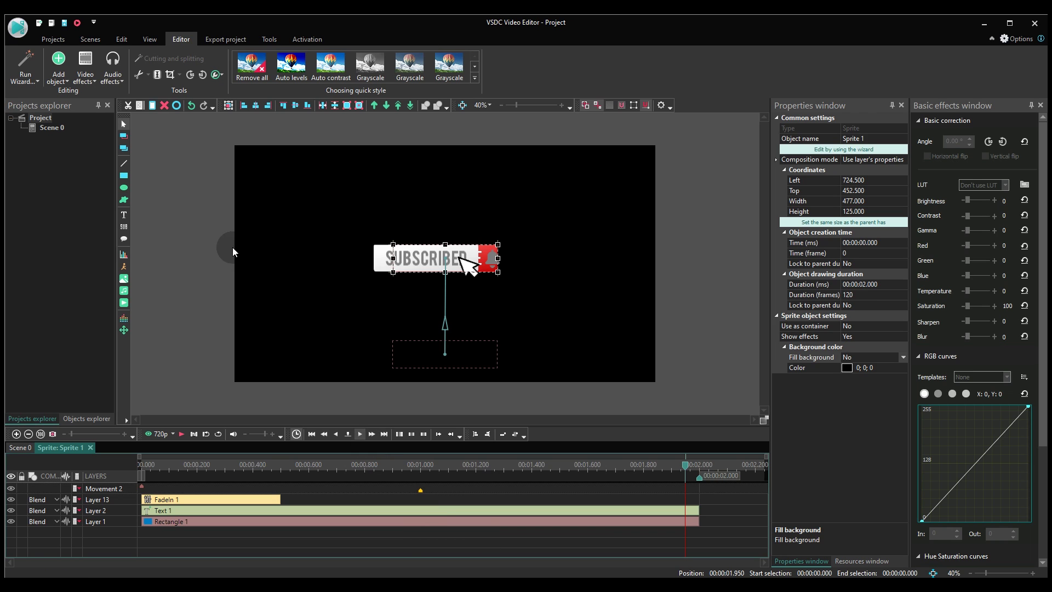
# Step: Add a Transparency Fade out effect to Sprite 1
pyautogui.click(86, 79)
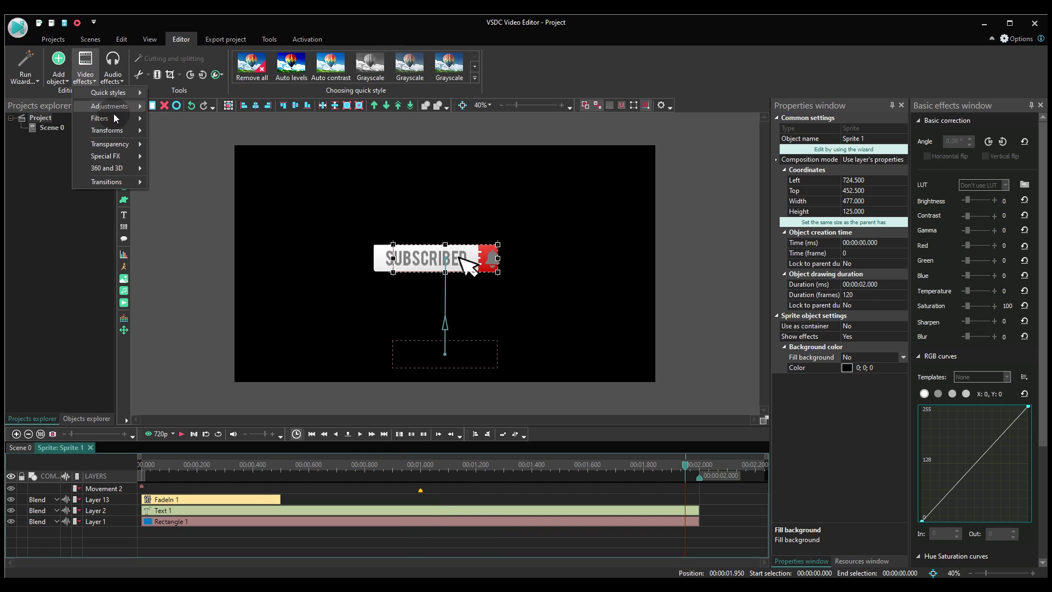
pyautogui.moveTo(117, 144)
pyautogui.click(183, 159)
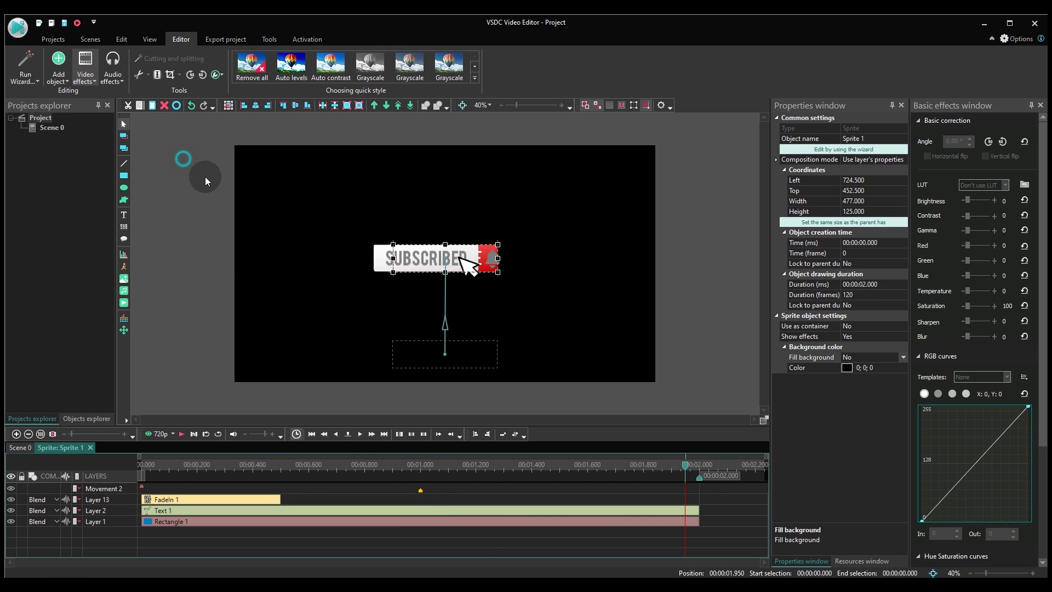
pyautogui.click(313, 305)
pyautogui.click(28, 448)
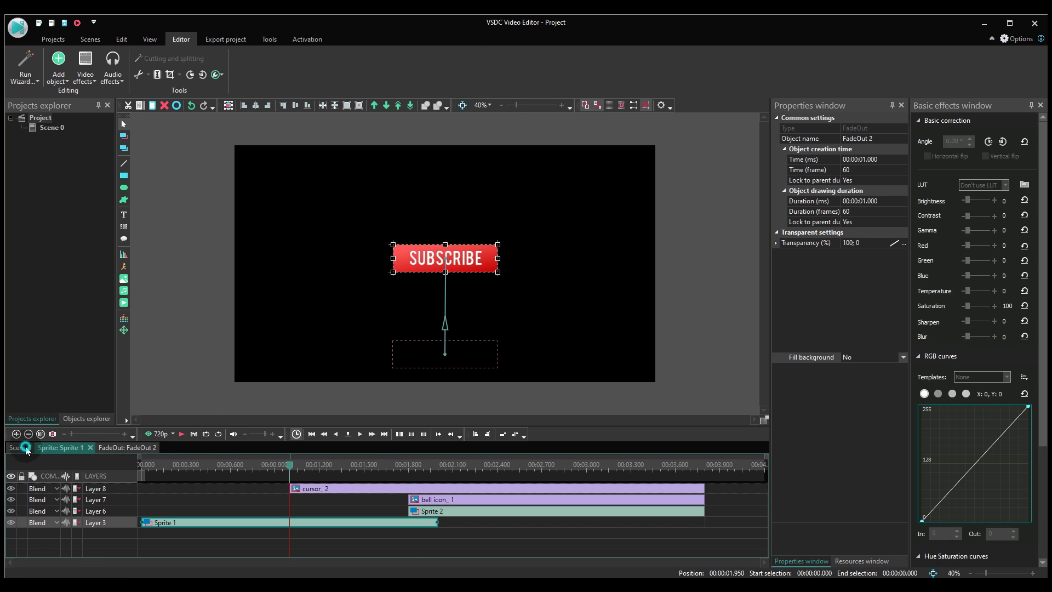
# Step: Make FadeOut 2 start at about 1.8 s, lasting 0.183 s, then return to Scene 0
pyautogui.click(411, 467)
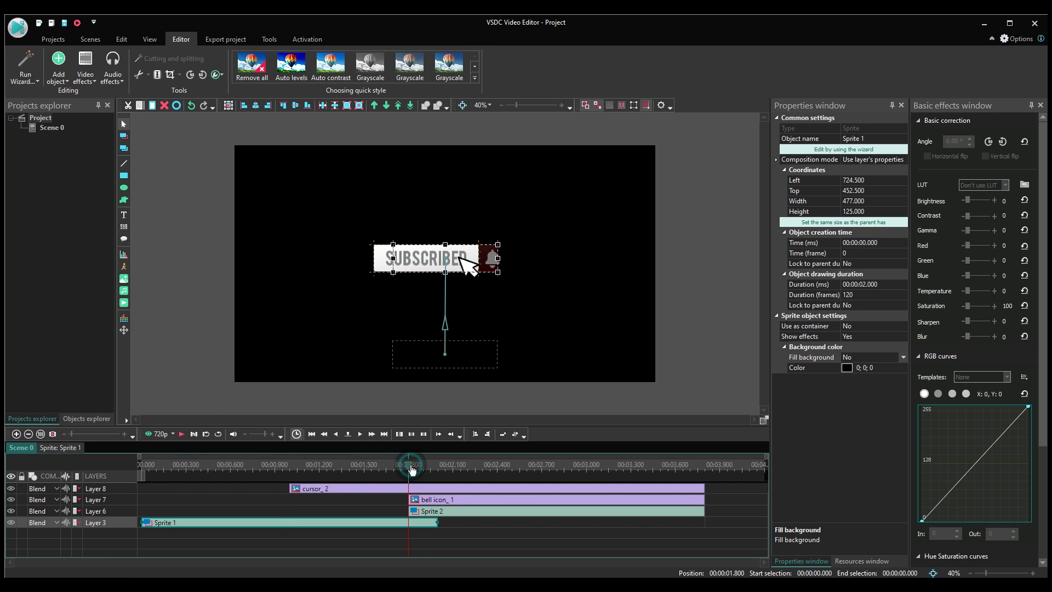
pyautogui.doubleClick(416, 524)
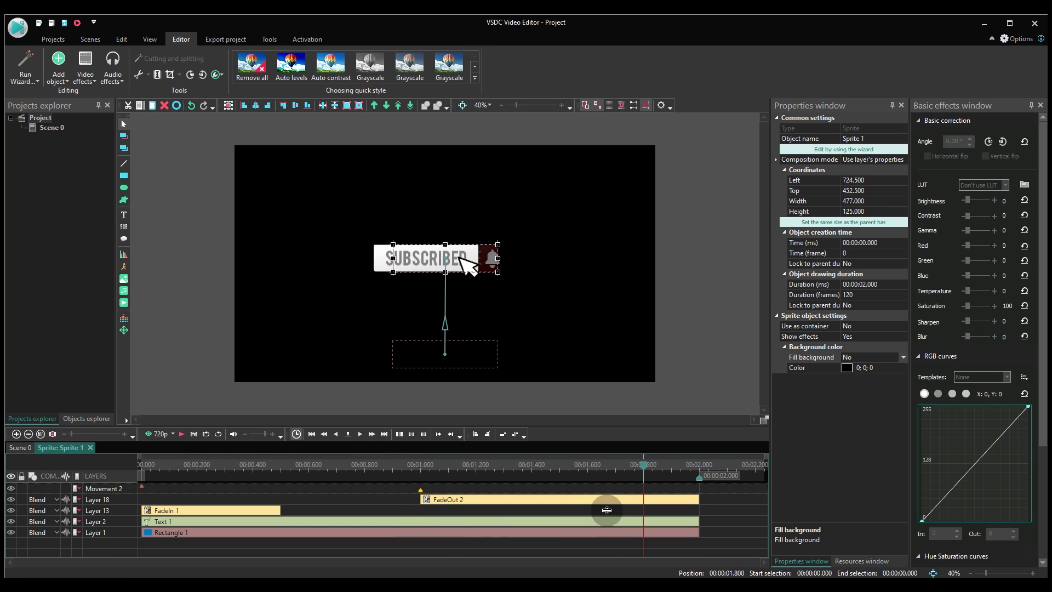
pyautogui.click(482, 504)
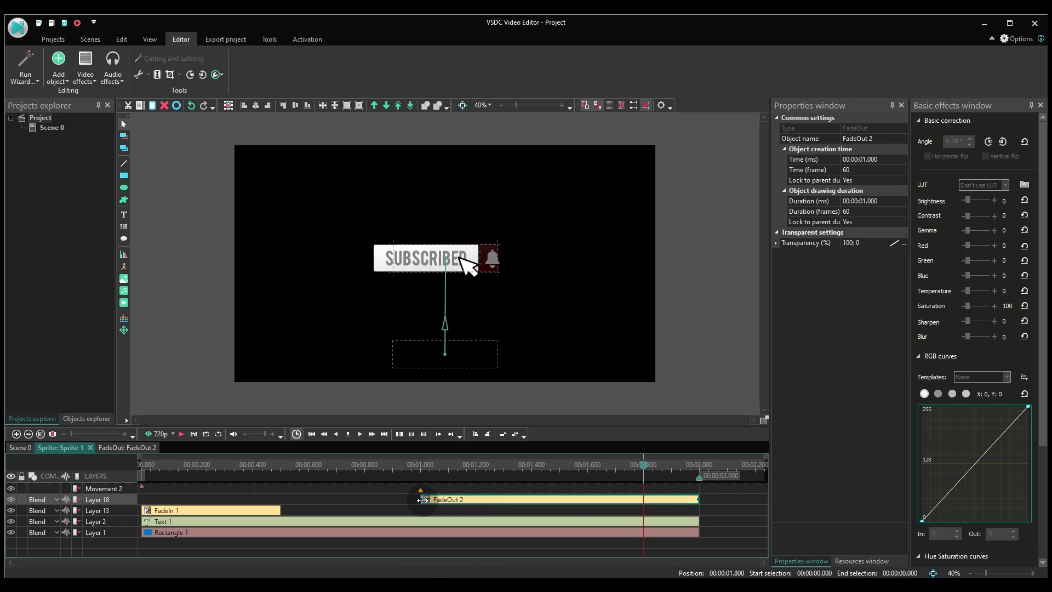
pyautogui.moveTo(422, 500); pyautogui.dragTo(647, 510)
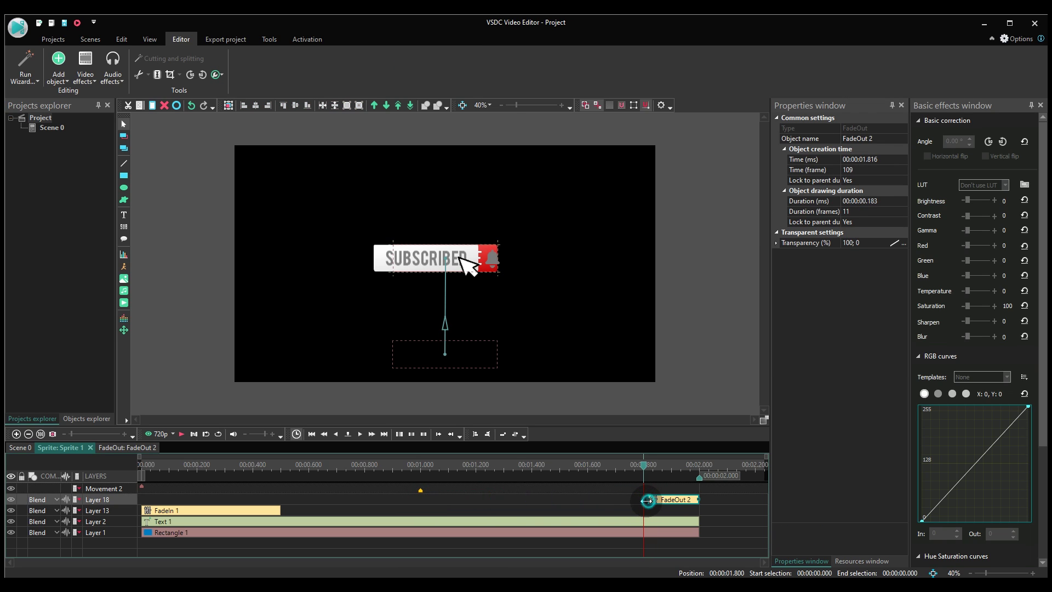
pyautogui.click(22, 447)
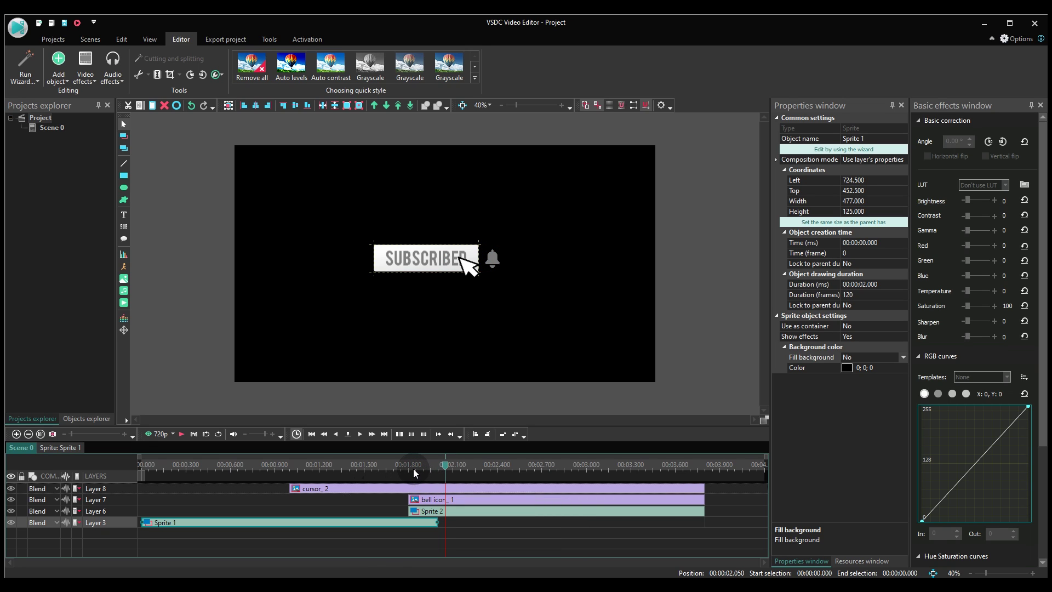
# Step: Add a Transparency Fade in effect inside Sprite 2, the gray SUBSCRIBED button
pyautogui.moveTo(412, 472); pyautogui.dragTo(408, 472)
pyautogui.click(428, 499)
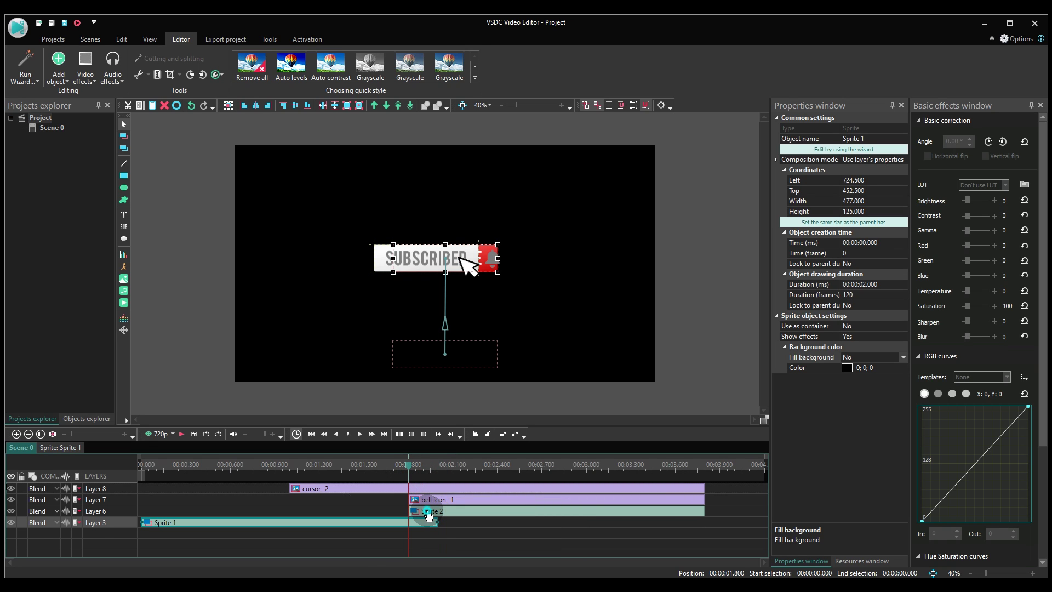
pyautogui.doubleClick(428, 511)
pyautogui.click(85, 68)
pyautogui.click(120, 144)
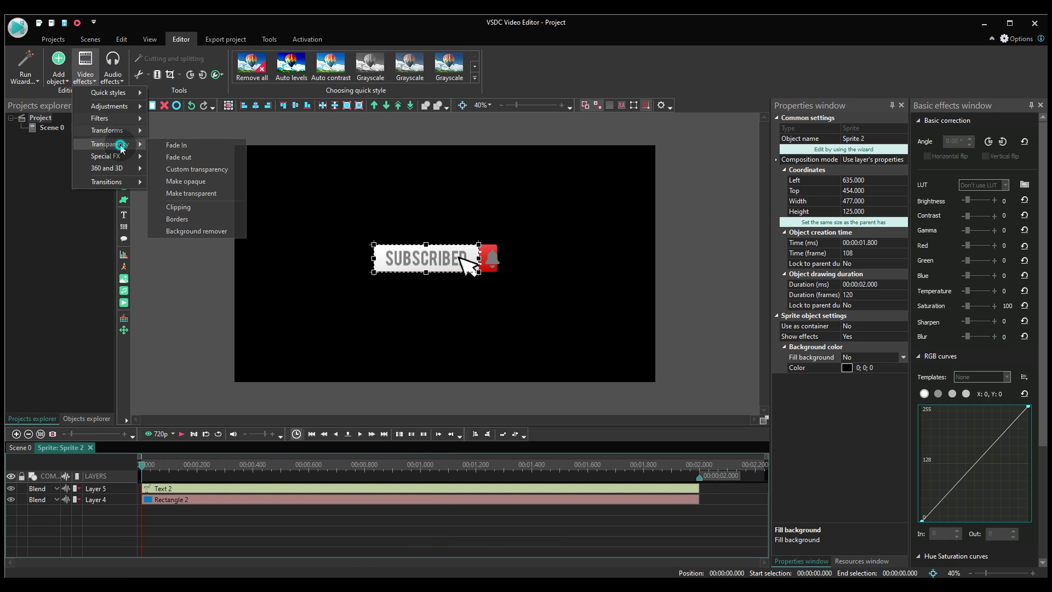
pyautogui.click(177, 145)
pyautogui.press('Return')
pyautogui.click(19, 447)
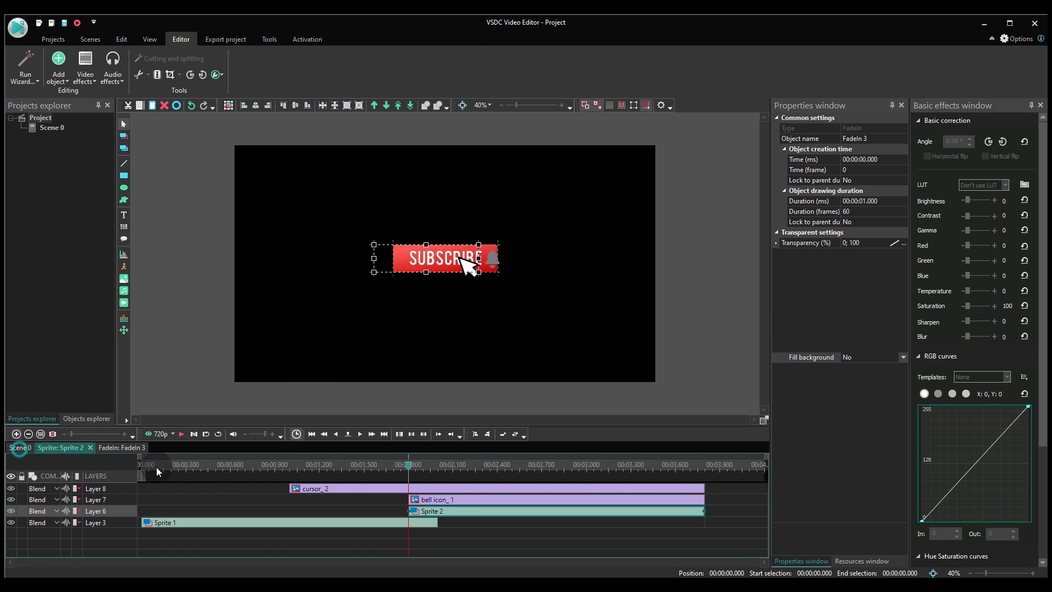
# Step: Shorten FadeIn 3 to 0.2 seconds and preview around 2.5 s on Scene 0
pyautogui.doubleClick(446, 511)
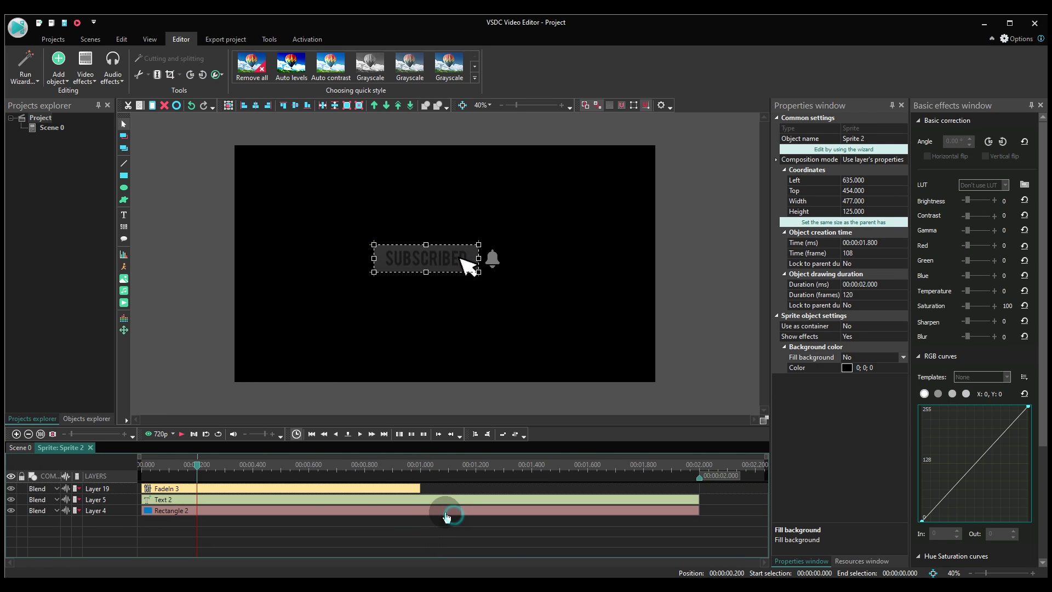
pyautogui.click(275, 488)
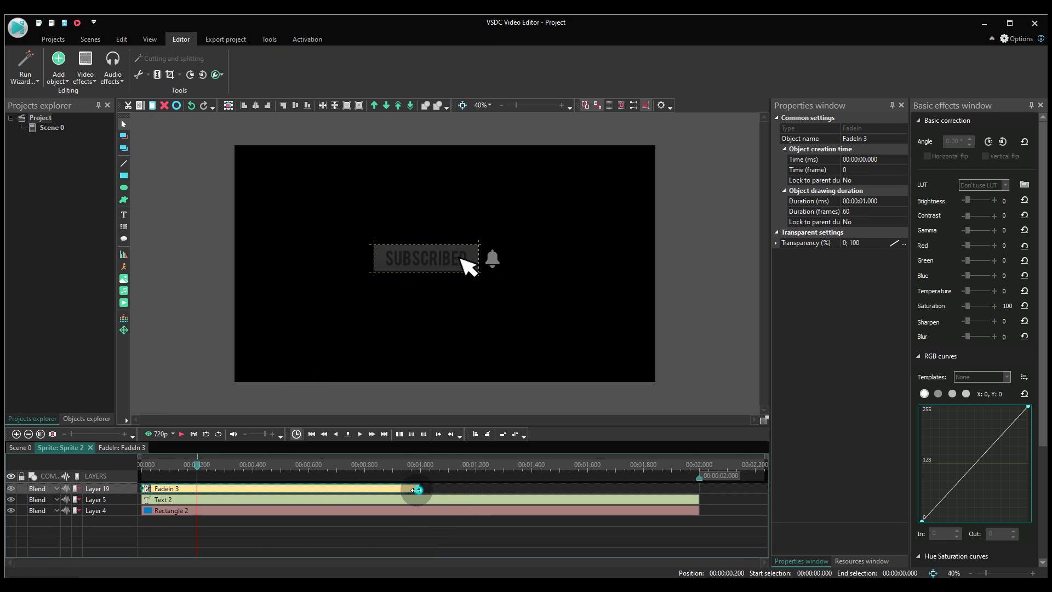
pyautogui.moveTo(417, 489); pyautogui.dragTo(198, 489)
pyautogui.click(24, 448)
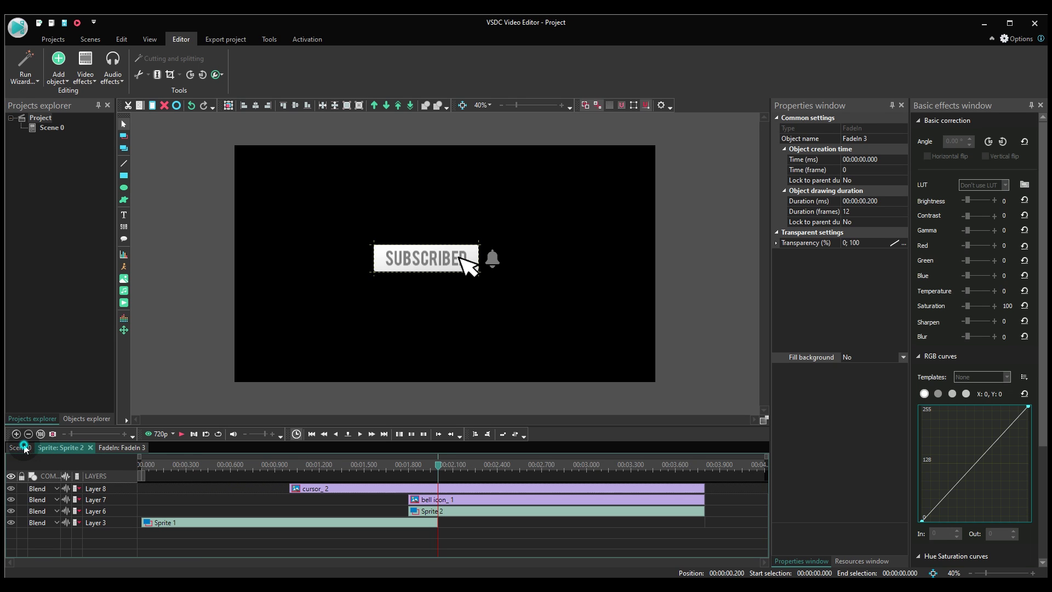
pyautogui.click(297, 464)
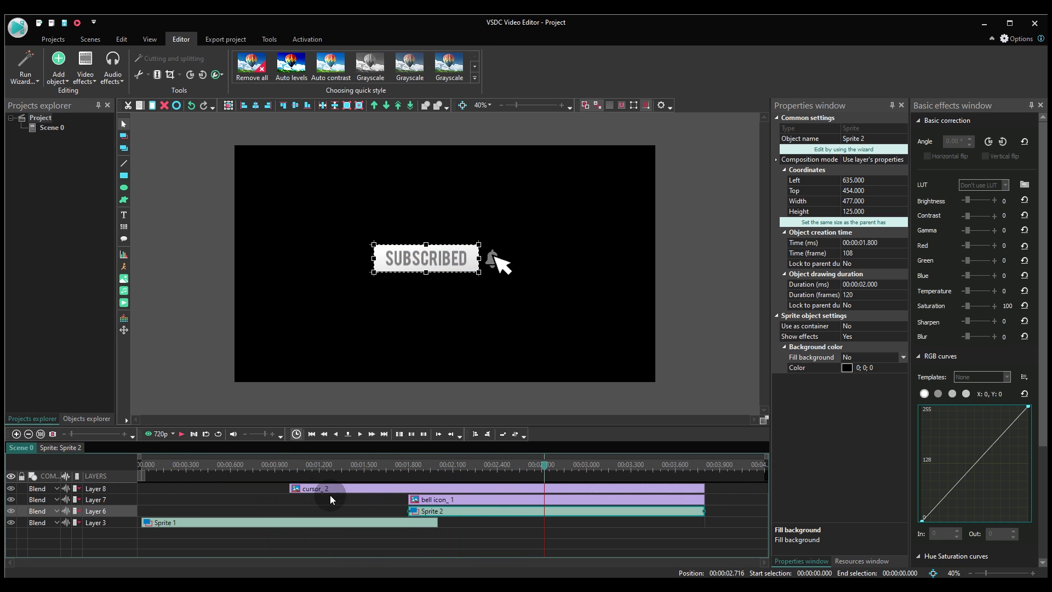
pyautogui.moveTo(543, 464); pyautogui.dragTo(515, 466)
# Step: Add a 0.4-second Transform Zoom effect to the bell icon, ending around 1.2 s
pyautogui.doubleClick(459, 498)
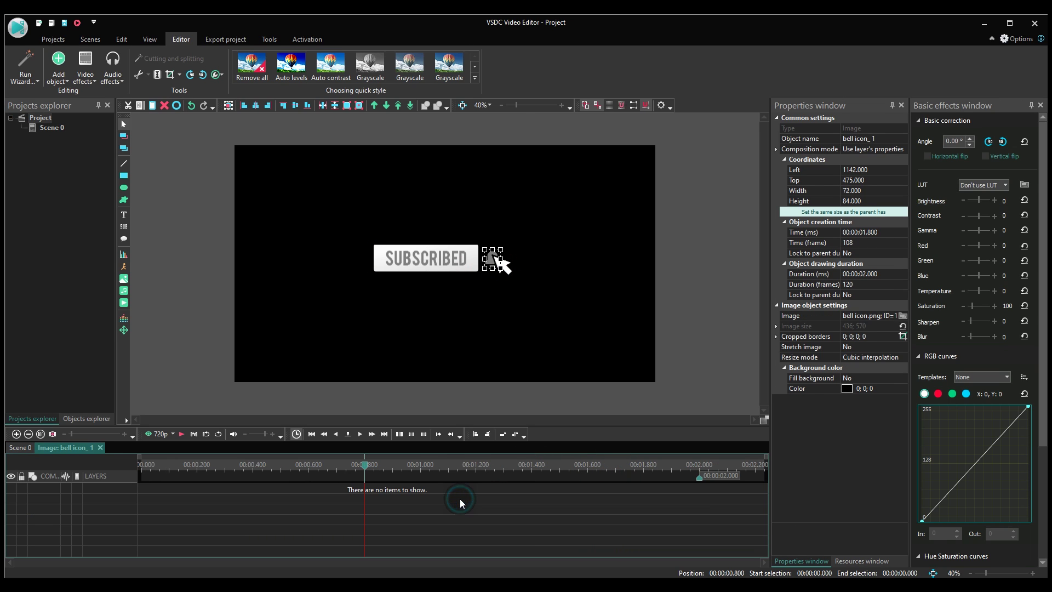
pyautogui.click(170, 142)
pyautogui.click(80, 71)
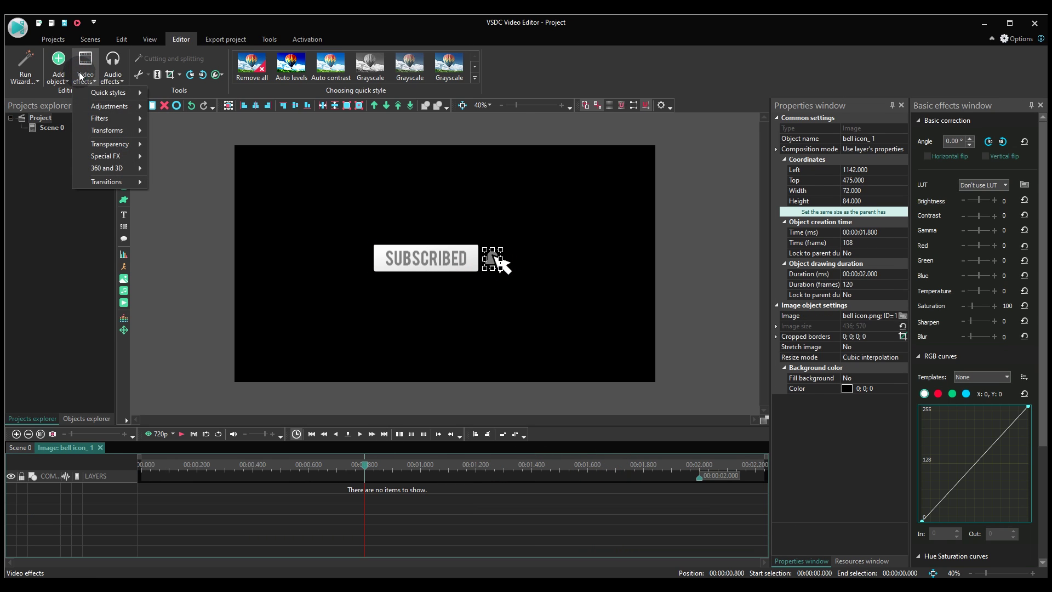
pyautogui.click(107, 131)
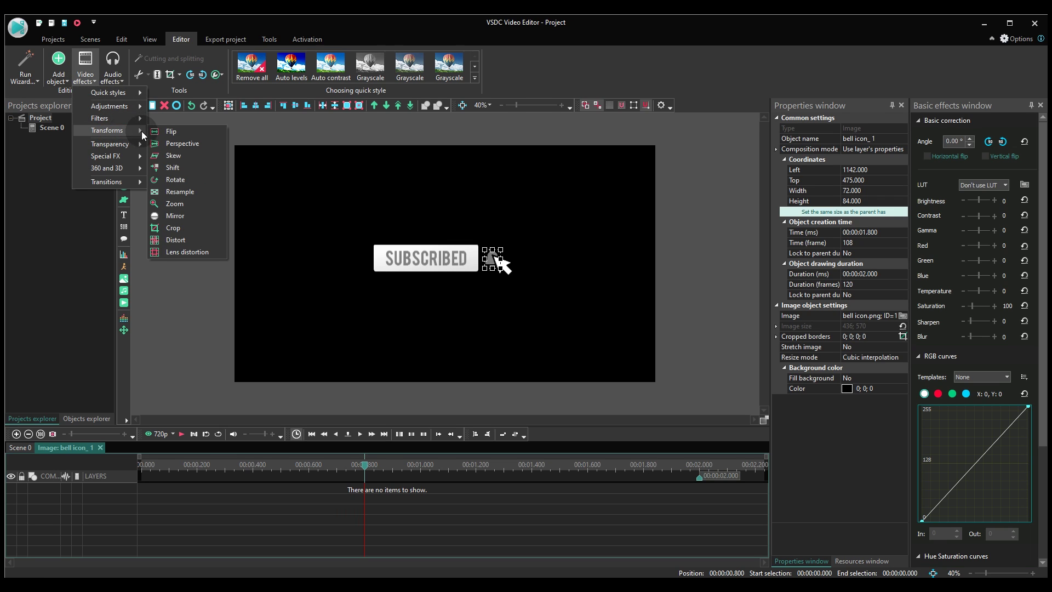
pyautogui.click(196, 201)
pyautogui.click(619, 352)
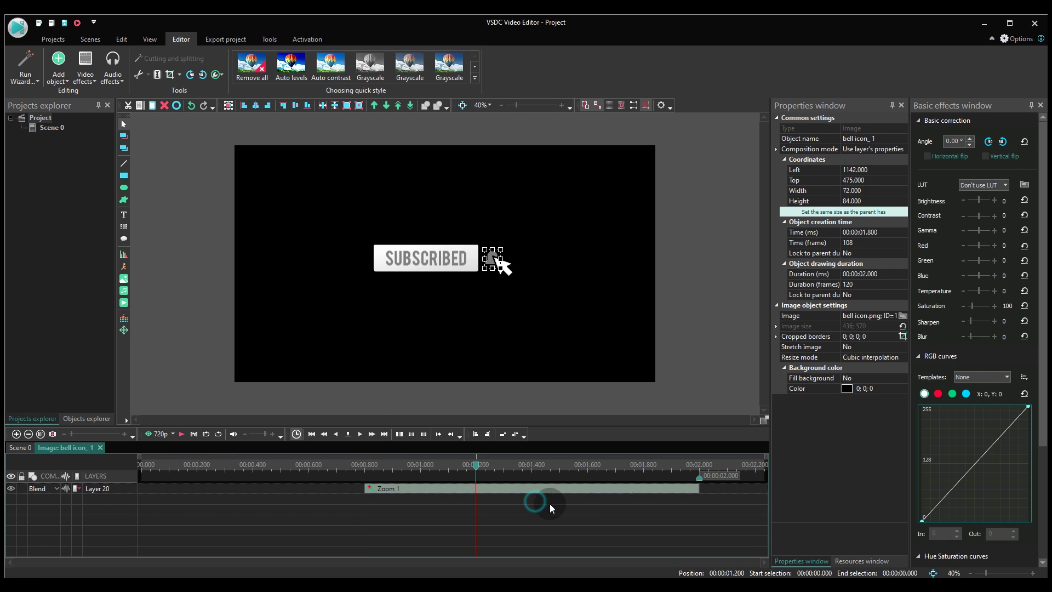
pyautogui.click(558, 493)
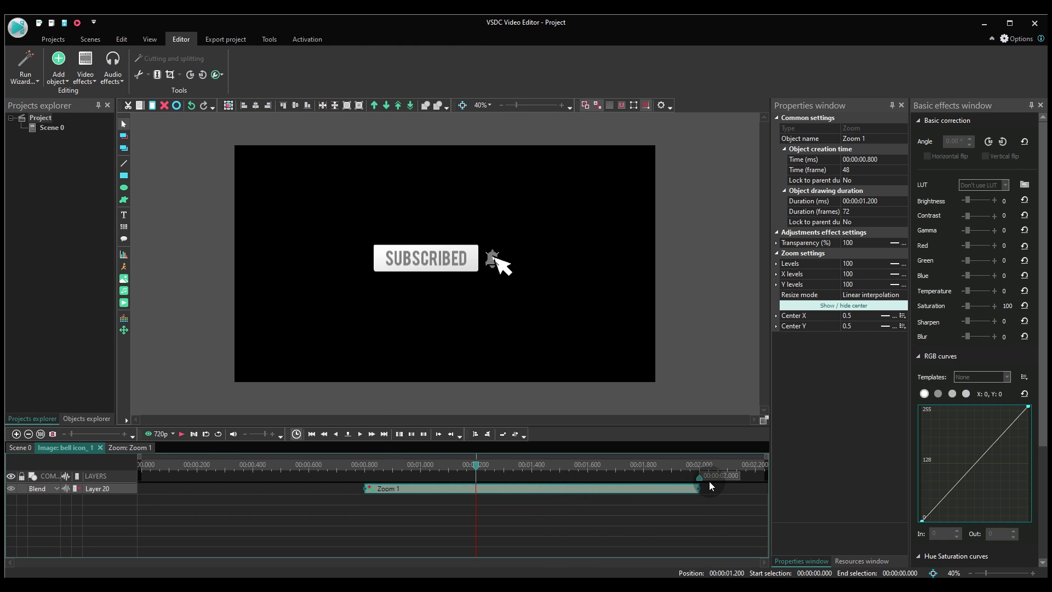
pyautogui.moveTo(696, 488); pyautogui.dragTo(474, 493)
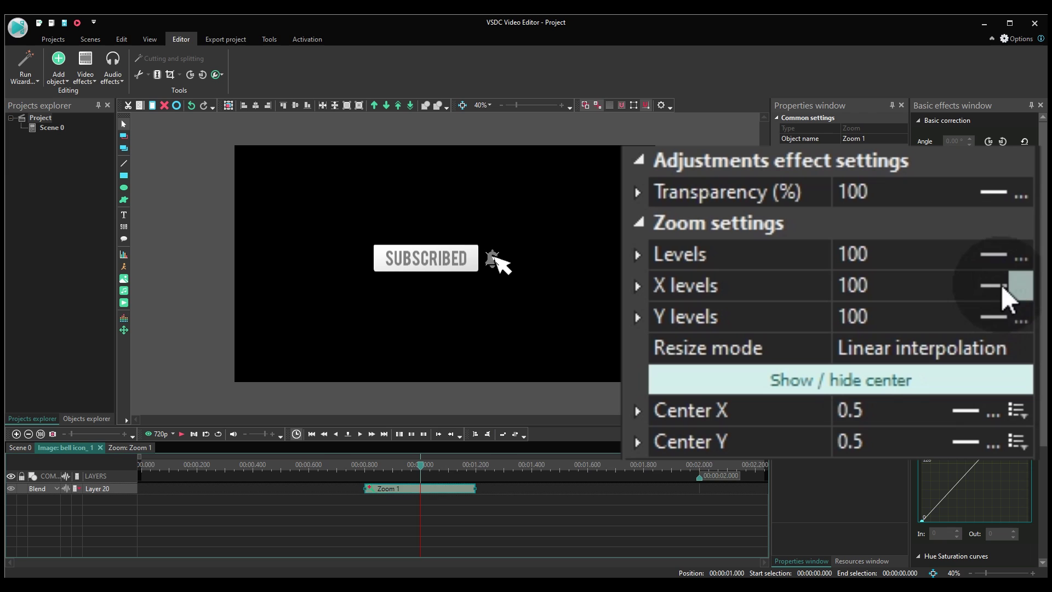
# Step: Set the zoom's ending level to 120, then preview on Scene 0
pyautogui.click(894, 263)
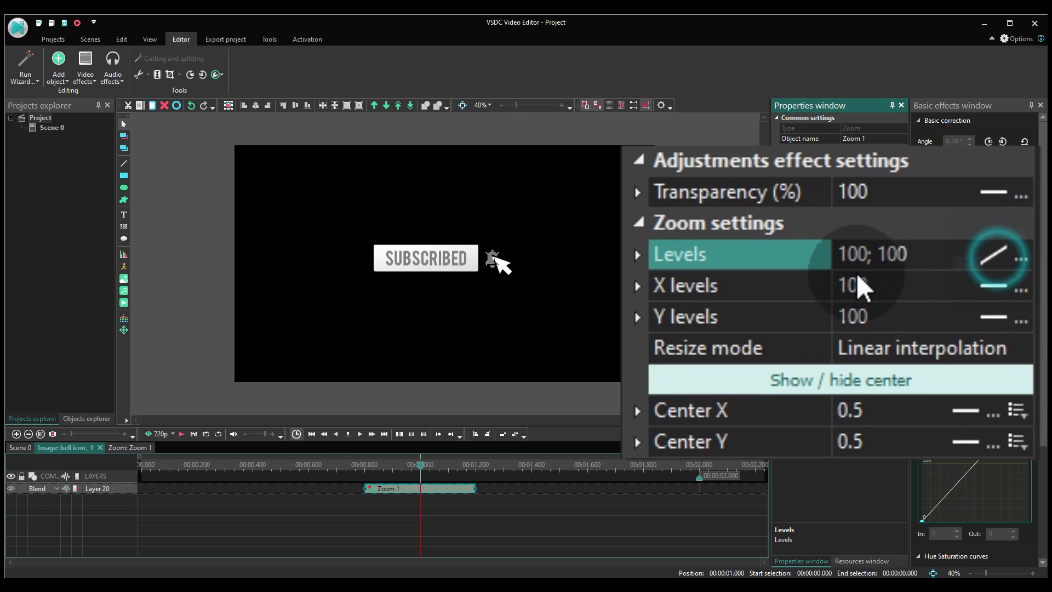
pyautogui.doubleClick(882, 253)
pyautogui.write('12')
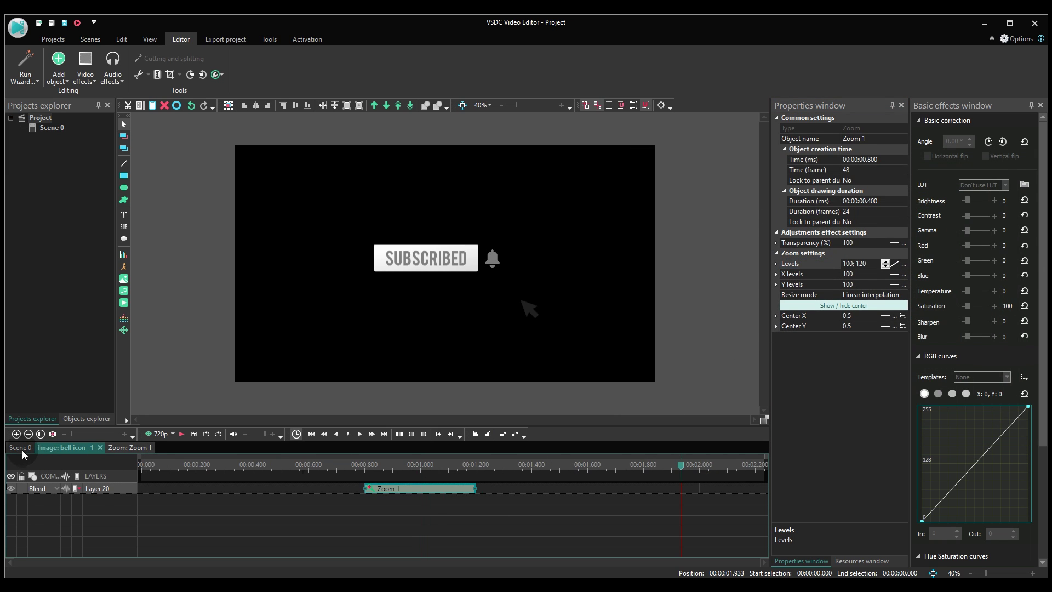
pyautogui.click(21, 447)
pyautogui.press('space')
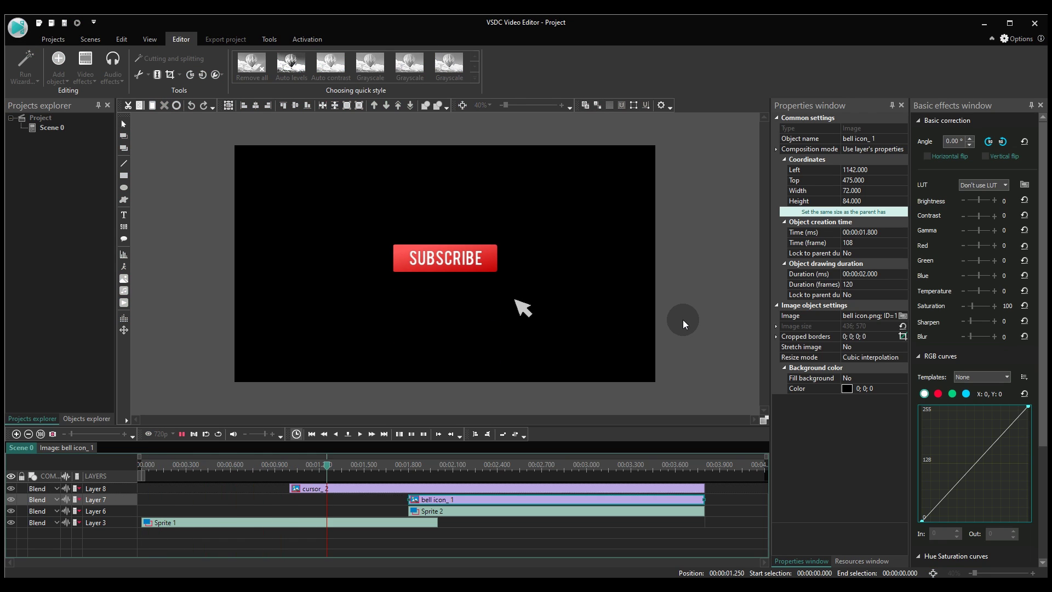
pyautogui.click(468, 511)
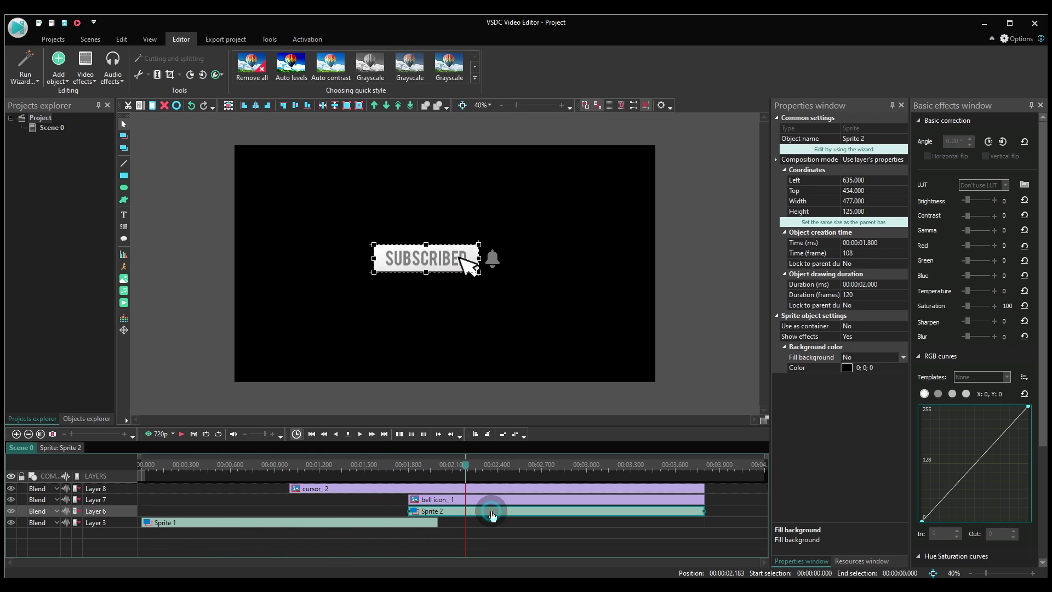
# Step: Copy the Zoom 1 effect from the bell icon_1 clip
pyautogui.click(488, 500)
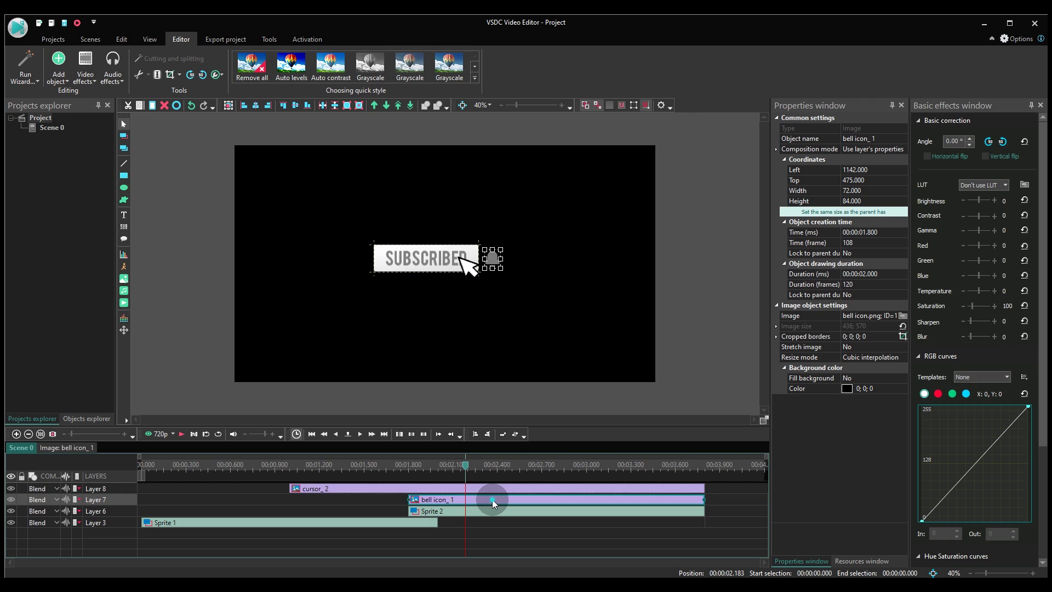
pyautogui.doubleClick(492, 498)
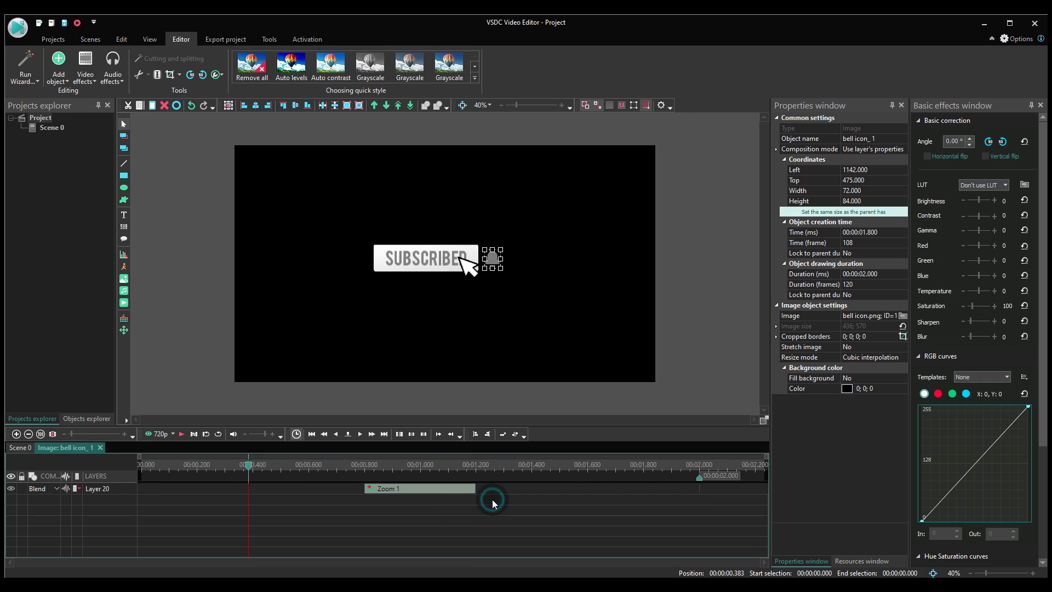
pyautogui.click(422, 489)
pyautogui.rightClick(423, 489)
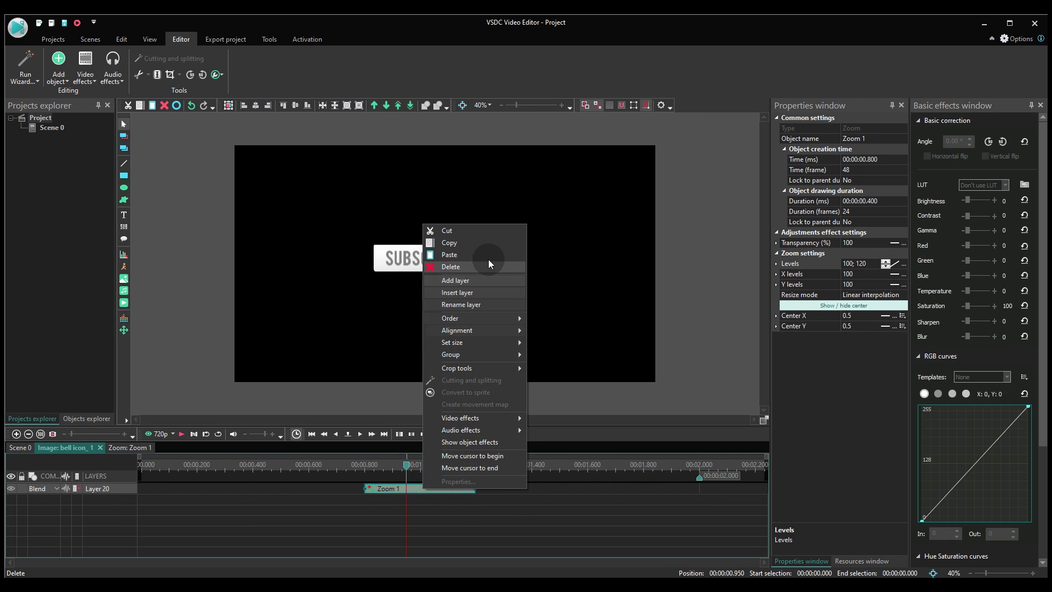
pyautogui.click(474, 242)
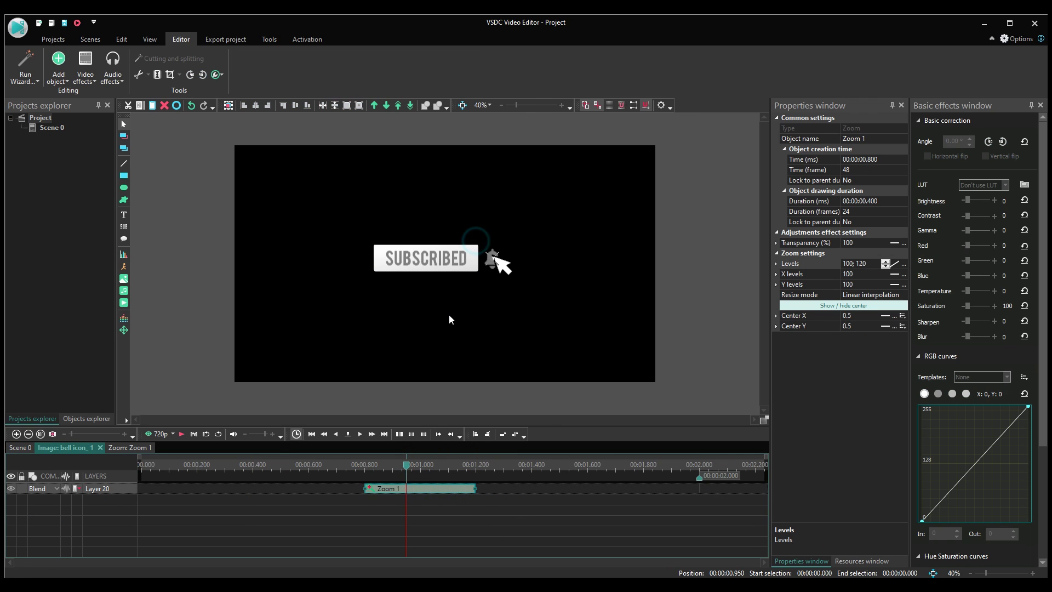
pyautogui.click(17, 448)
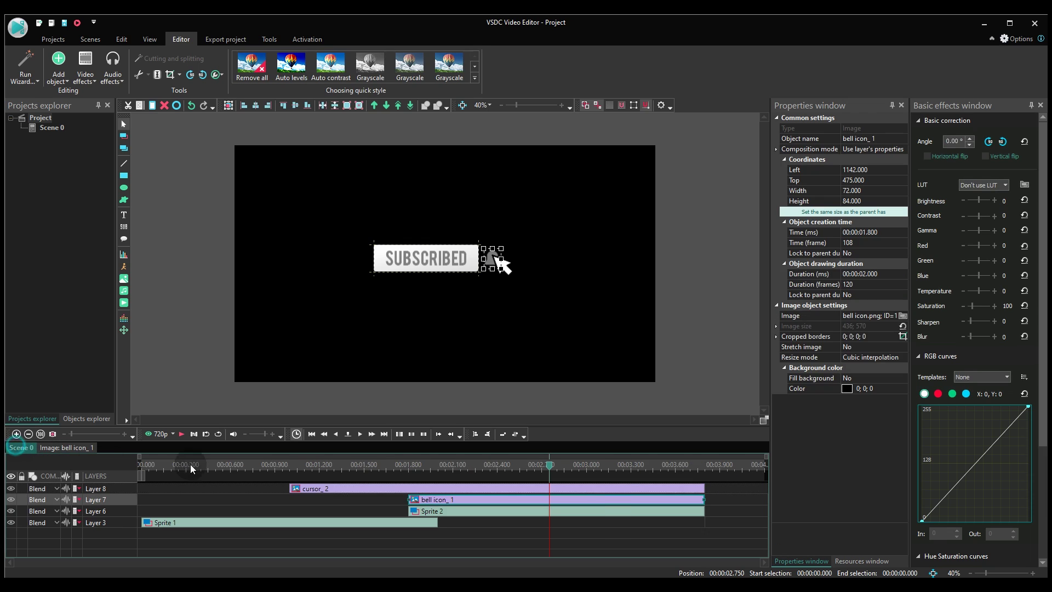
# Step: Paste the zoom into cursor_2 as Zoom 2 and shorten it to about 0.183 s
pyautogui.click(407, 466)
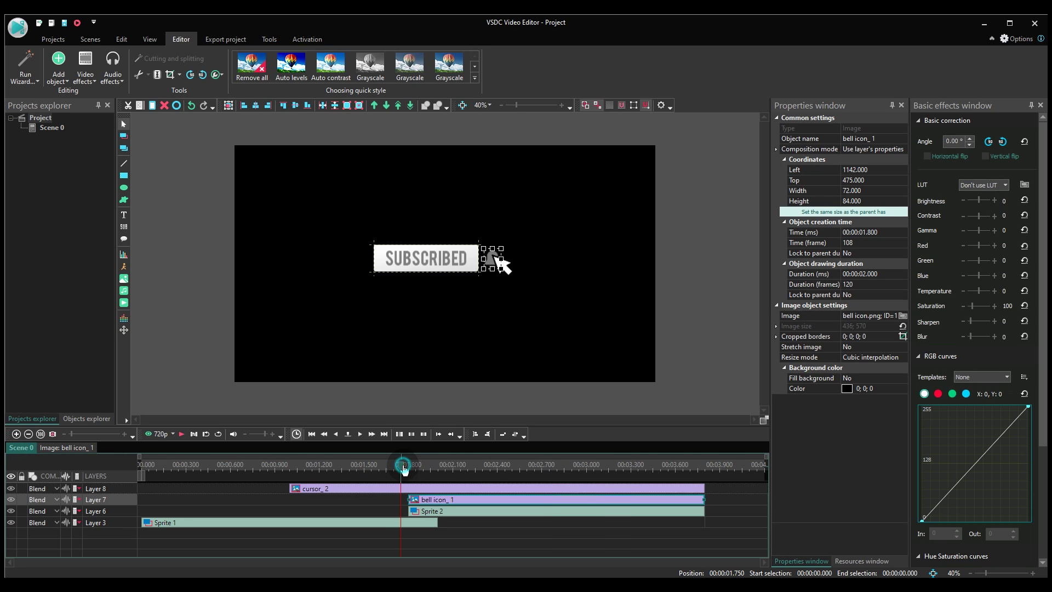
pyautogui.doubleClick(429, 489)
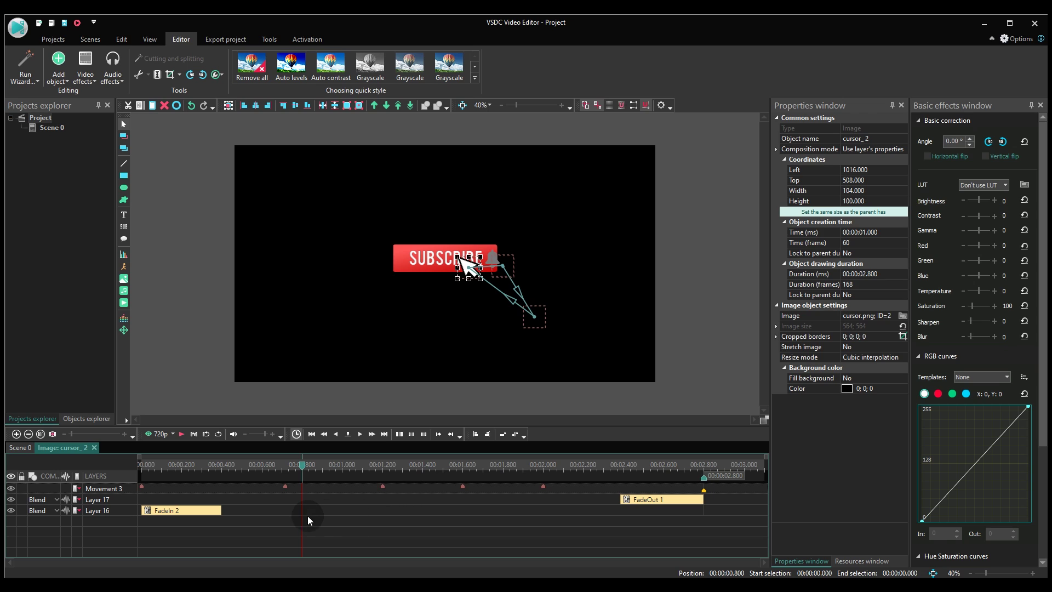
pyautogui.rightClick(287, 515)
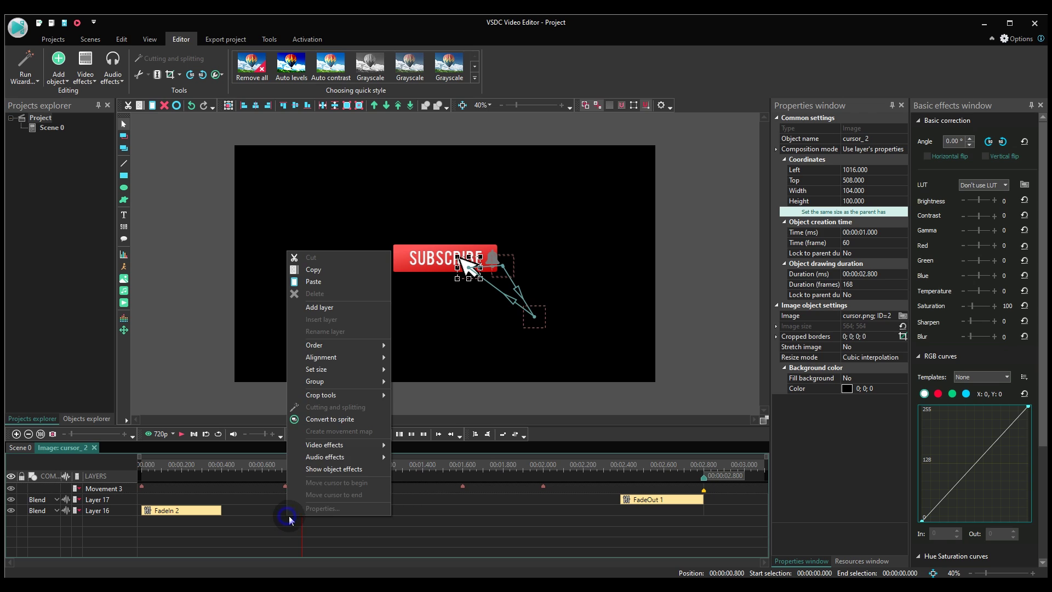
pyautogui.click(314, 283)
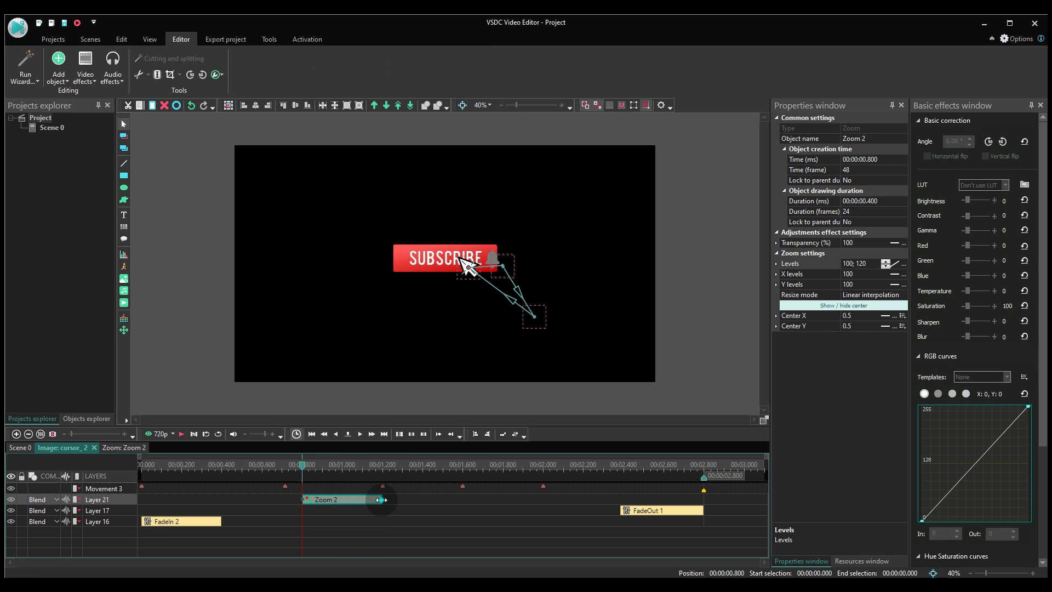
pyautogui.moveTo(379, 500); pyautogui.dragTo(307, 500)
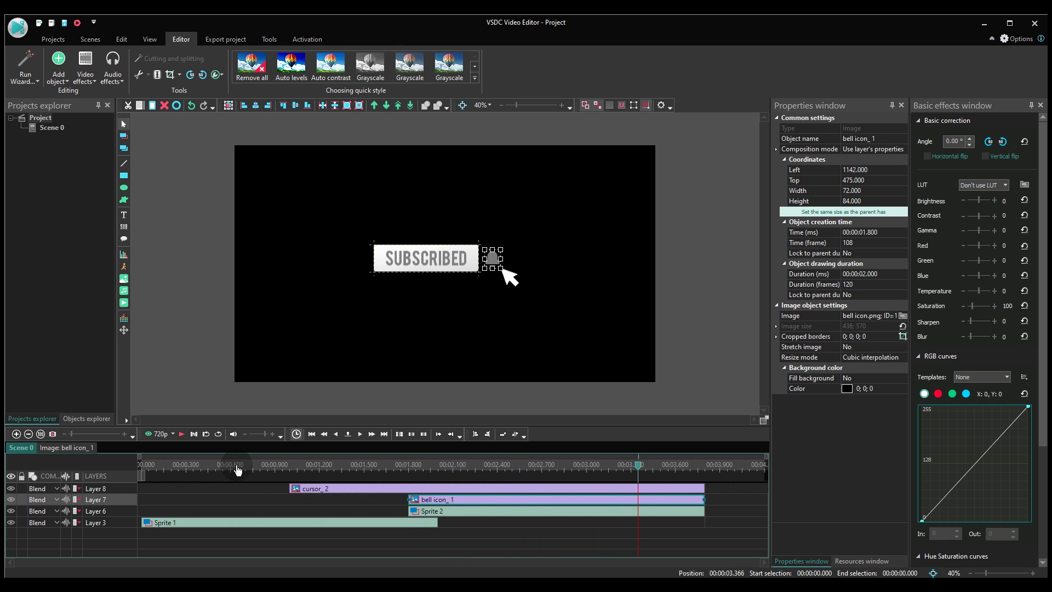
# Step: Add a FadeOut transparency effect to bell icon_1, starting at 00:01.683
pyautogui.doubleClick(471, 500)
pyautogui.click(85, 68)
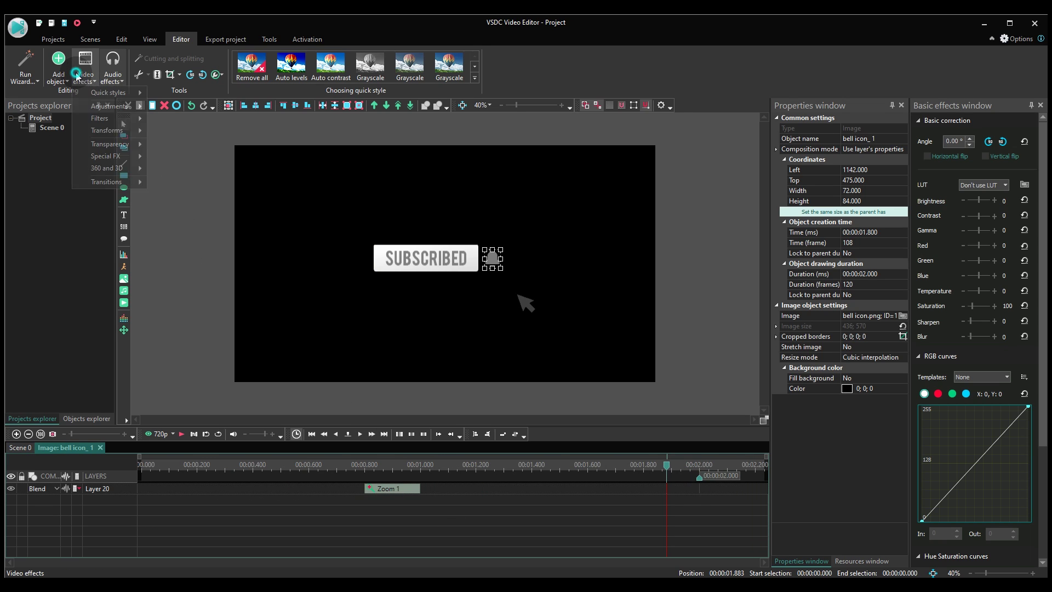
pyautogui.moveTo(140, 143)
pyautogui.click(181, 158)
pyautogui.press('Return')
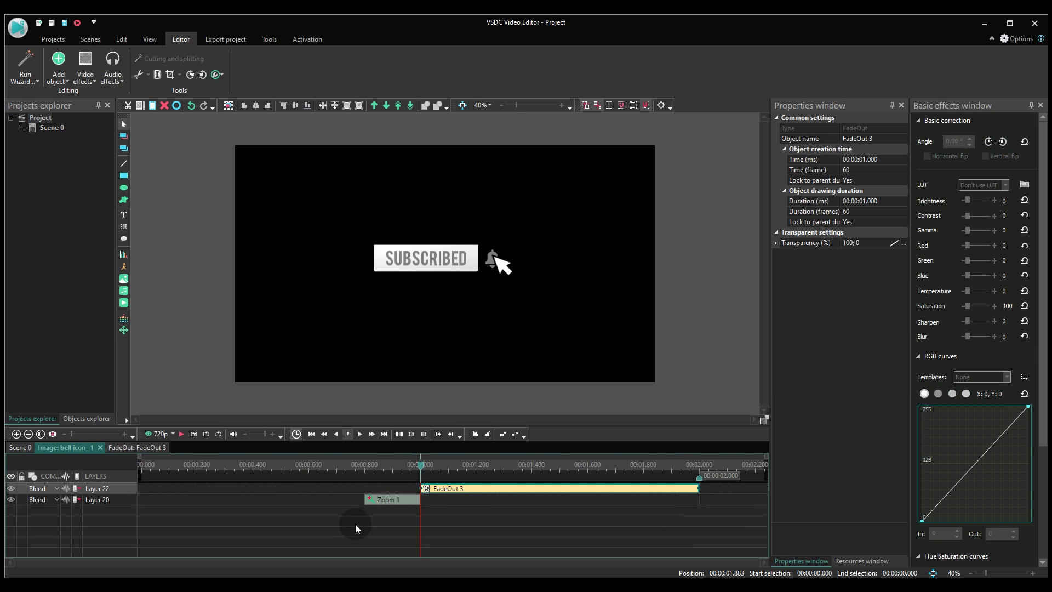
pyautogui.moveTo(423, 488); pyautogui.dragTo(611, 488)
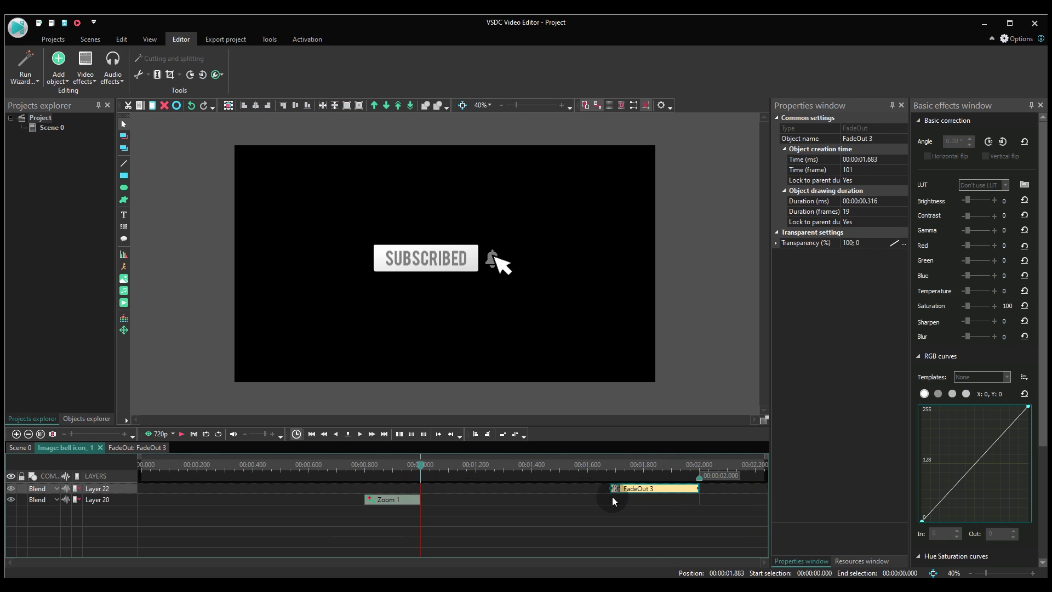
pyautogui.click(17, 447)
# Step: Add a FadeOut transparency effect to the SUBSCRIBED sprite with default settings
pyautogui.click(648, 512)
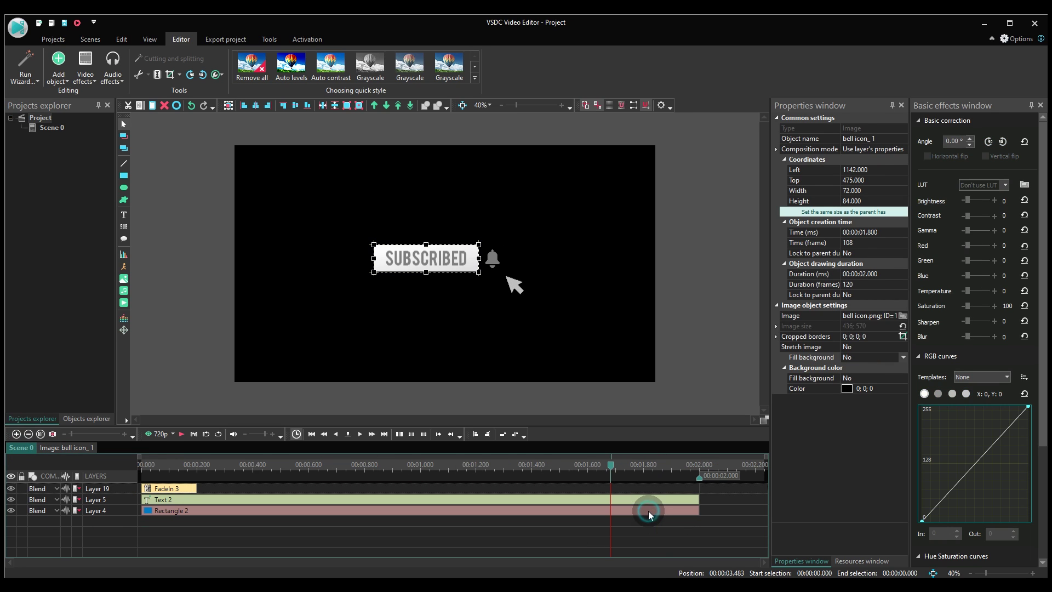
pyautogui.click(85, 71)
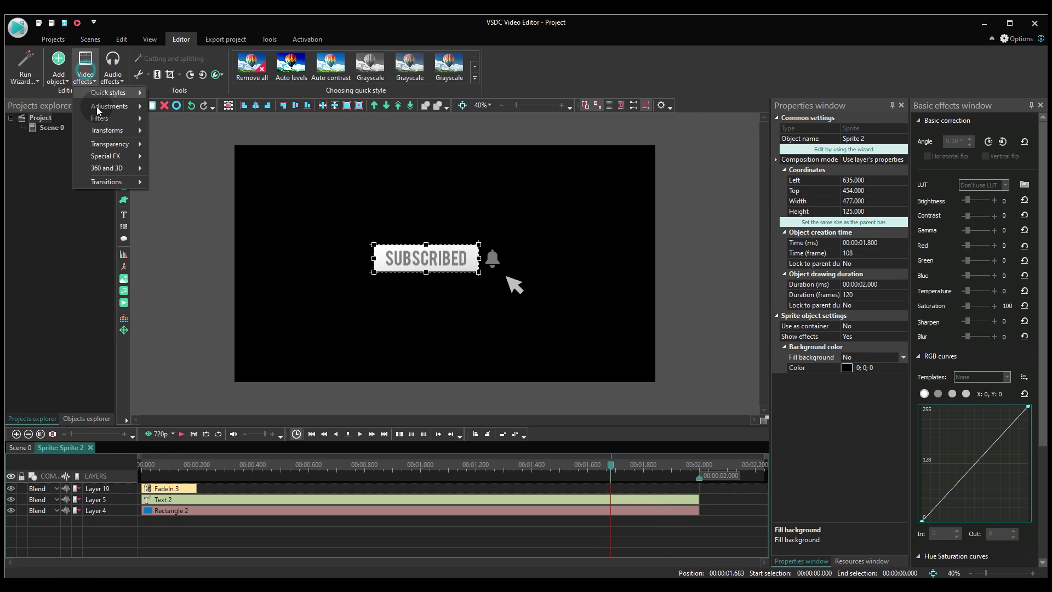
pyautogui.moveTo(110, 141)
pyautogui.click(179, 157)
pyautogui.press('Return')
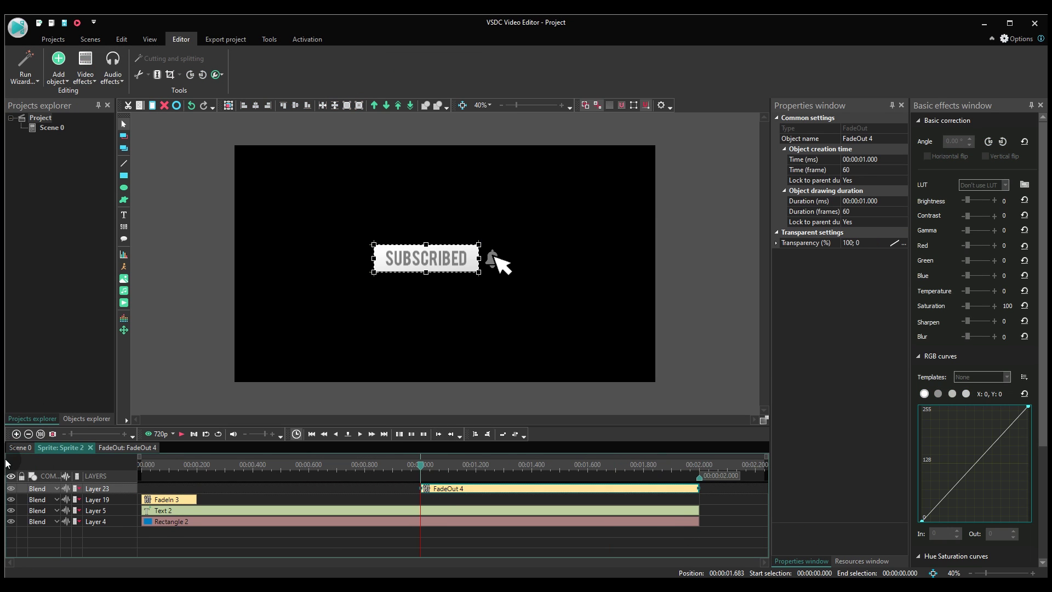
pyautogui.click(20, 447)
# Step: Move the playhead to about 00:03.400 and inspect cursor_2's FadeOut 1 effect
pyautogui.click(645, 465)
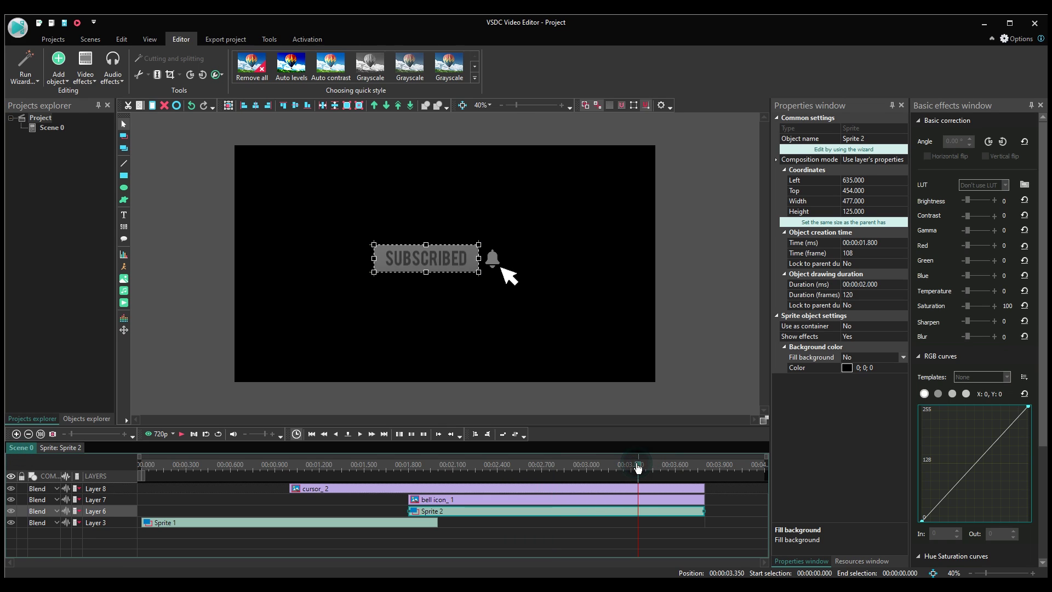
pyautogui.click(654, 499)
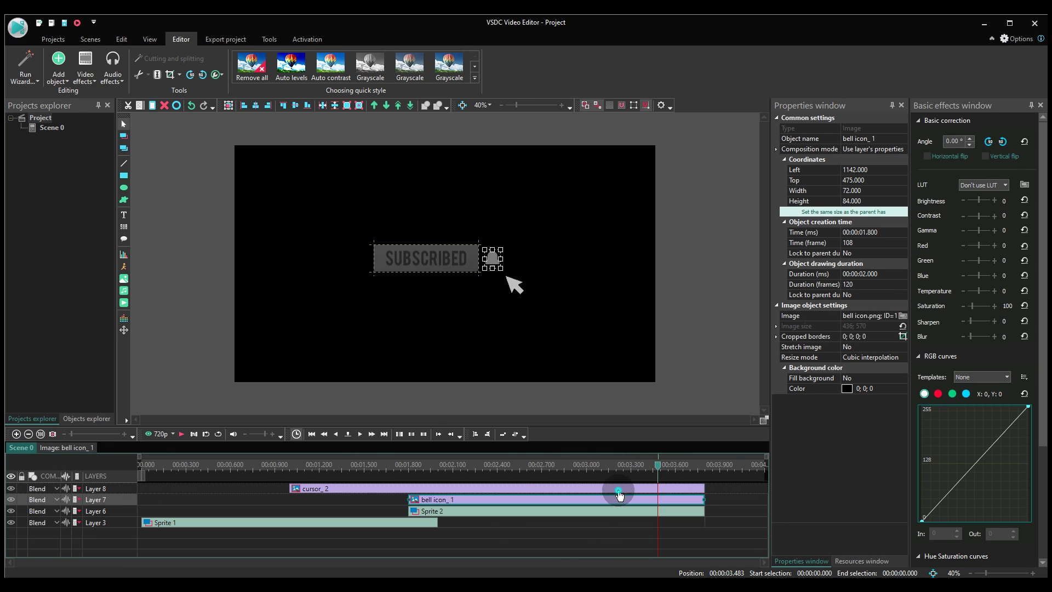
pyautogui.doubleClick(618, 490)
pyautogui.click(621, 509)
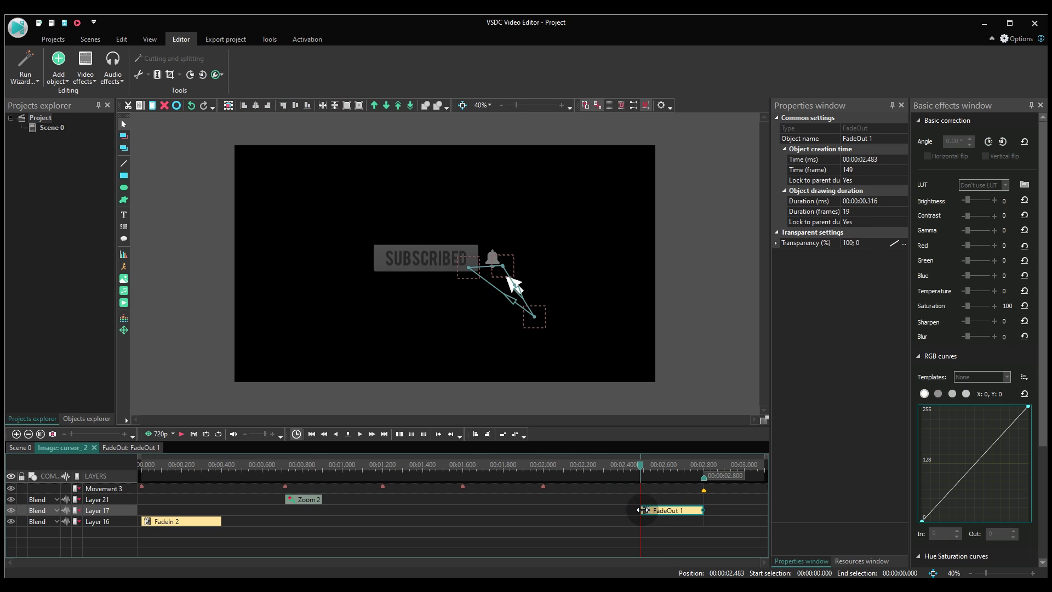
pyautogui.click(21, 447)
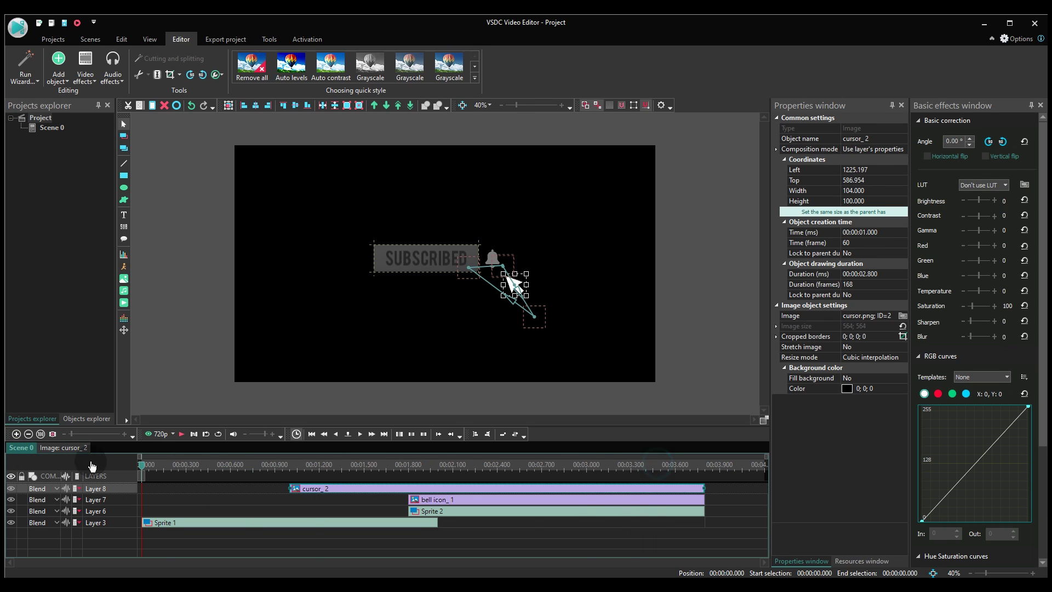
# Step: Set the project background's Transparent level to 0, then play the animation to preview it
pyautogui.click(36, 118)
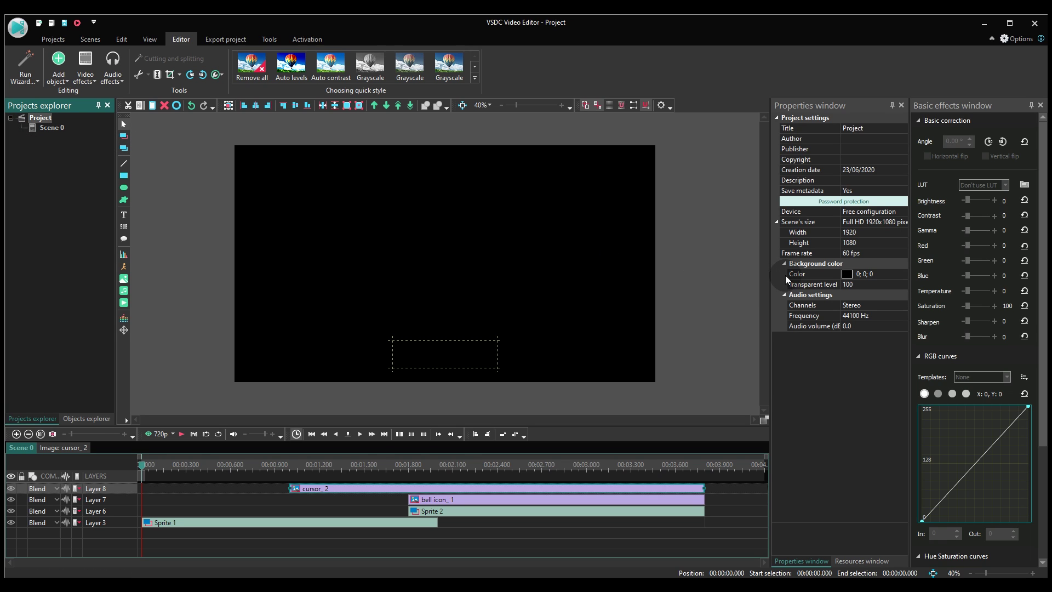
pyautogui.click(864, 285)
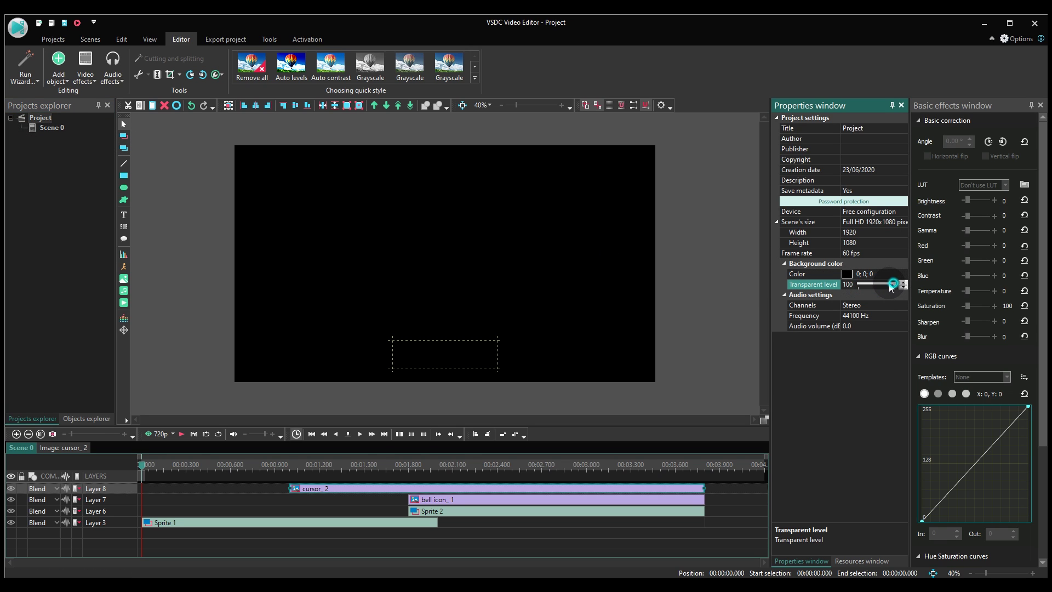
pyautogui.moveTo(890, 285); pyautogui.dragTo(853, 287)
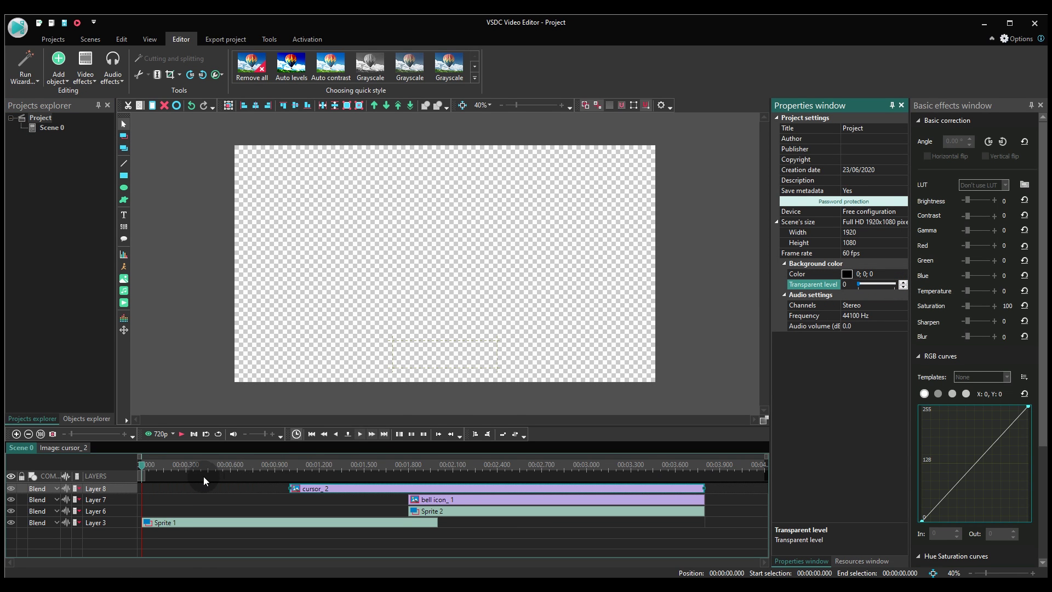
pyautogui.click(142, 469)
pyautogui.press('space')
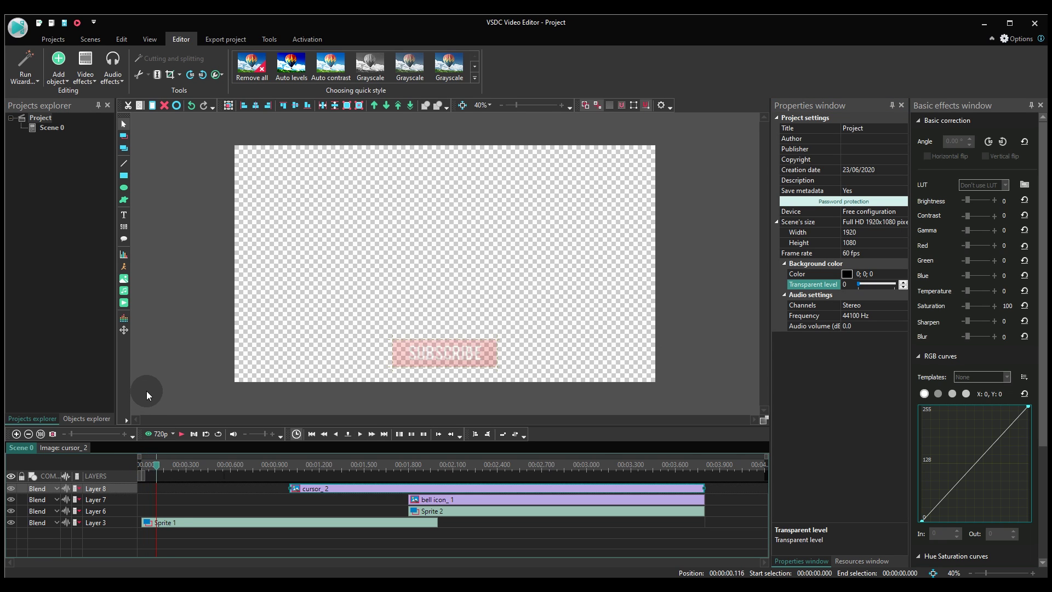